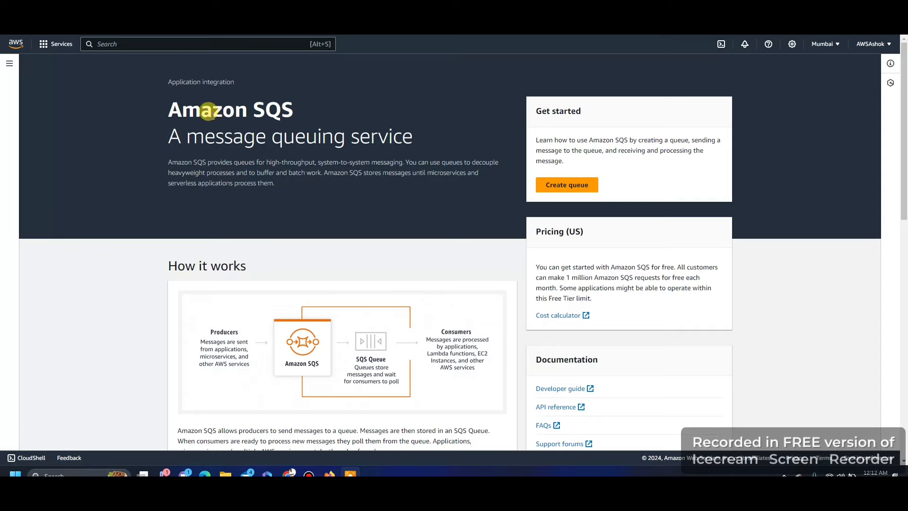
# Step: Open the list of Amazon SQS queues and start creating a new queue
pyautogui.click(8, 63)
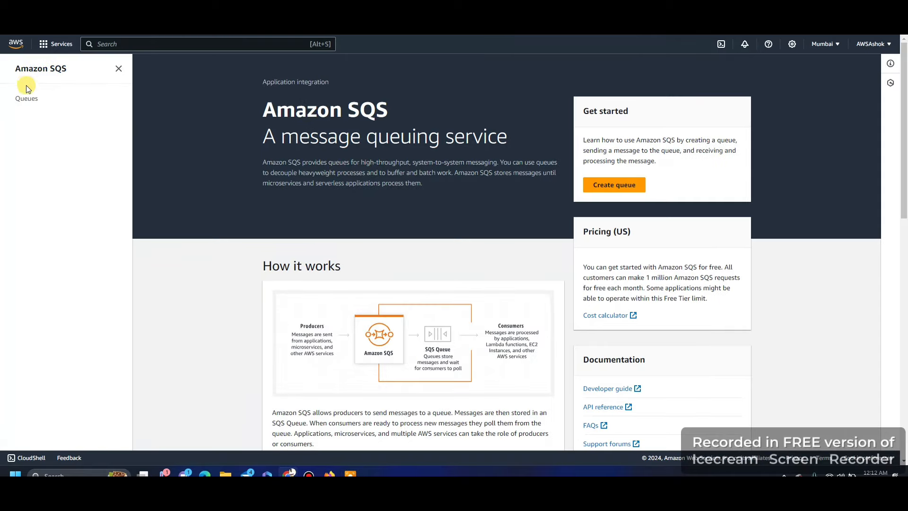
pyautogui.click(28, 99)
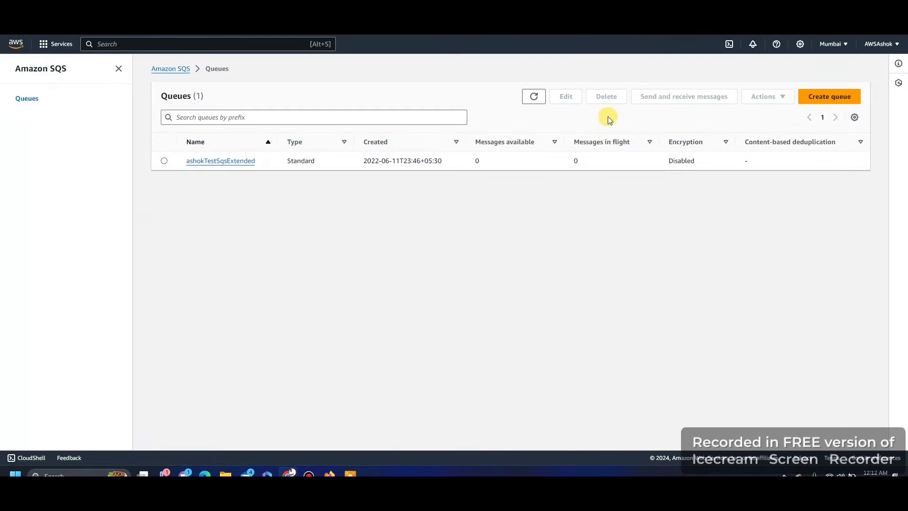
pyautogui.click(829, 102)
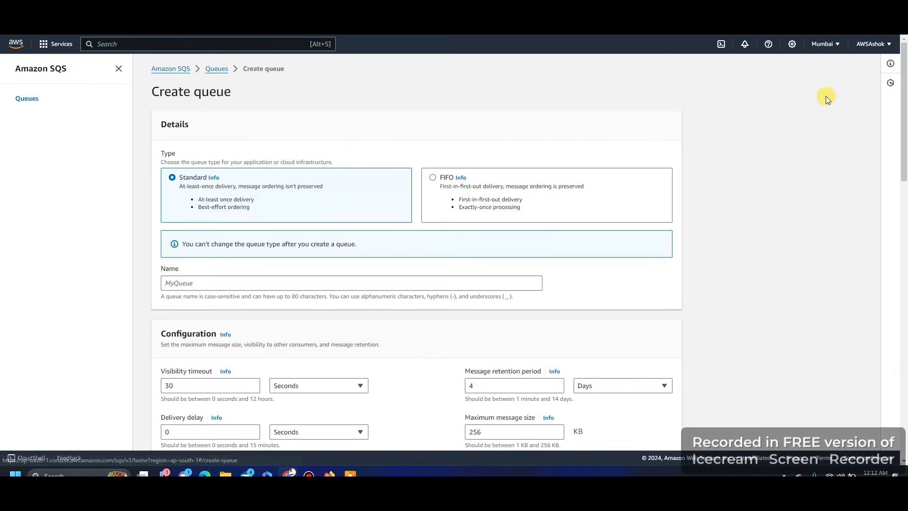
# Step: Name the new Standard queue sqs-config-demo
pyautogui.scroll(-2, 286, 132)
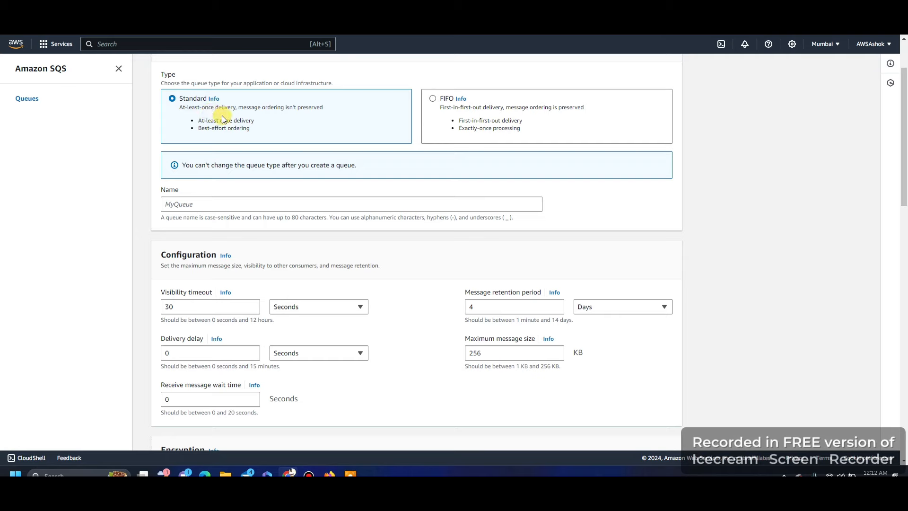
pyautogui.scroll(2, 224, 119)
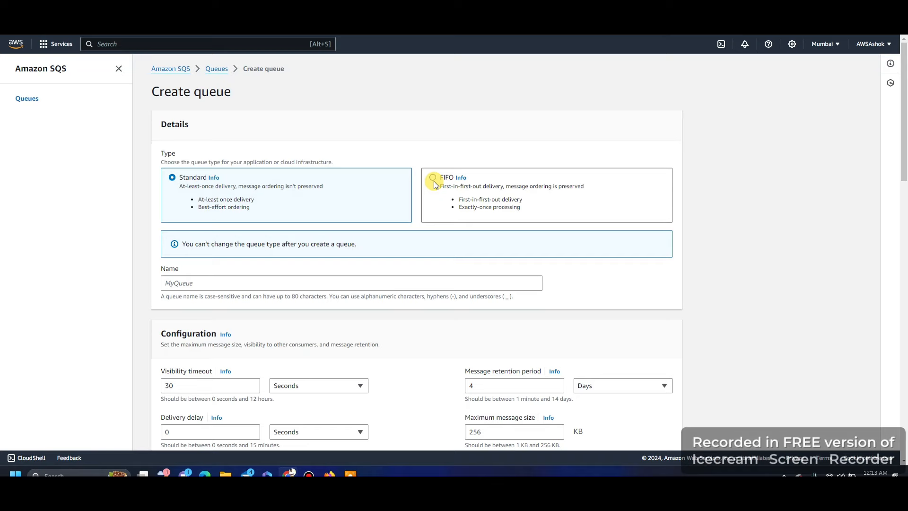
pyautogui.scroll(-2, 433, 181)
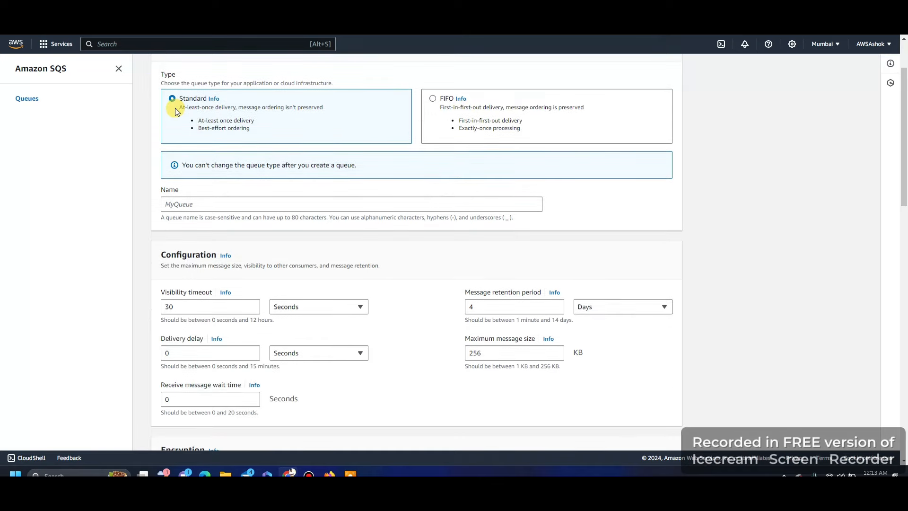
pyautogui.click(209, 204)
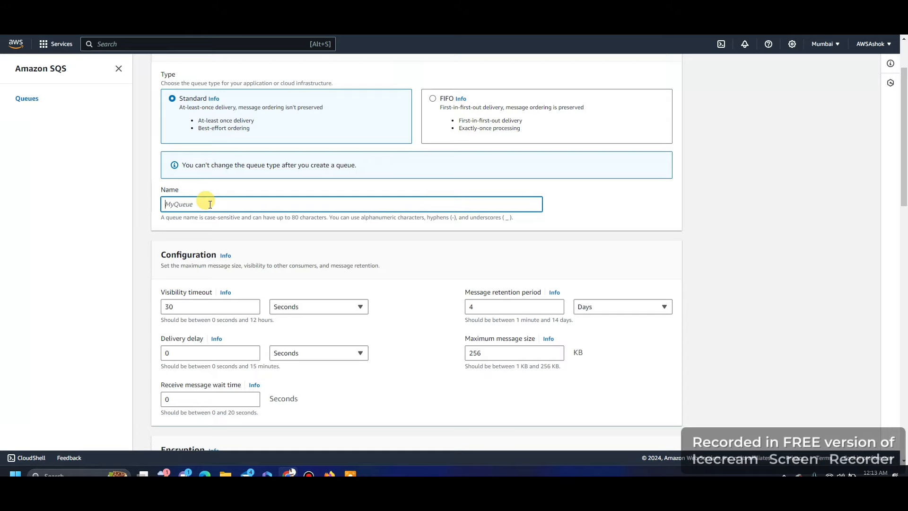
pyautogui.write('sq')
pyautogui.write('s-demo')
pyautogui.press('Left')
pyautogui.press('Left')
pyautogui.press('Left')
pyautogui.press('Left')
pyautogui.write('config-')
# Step: Set the queue's visibility timeout to 10 seconds
pyautogui.scroll(-2, 276, 248)
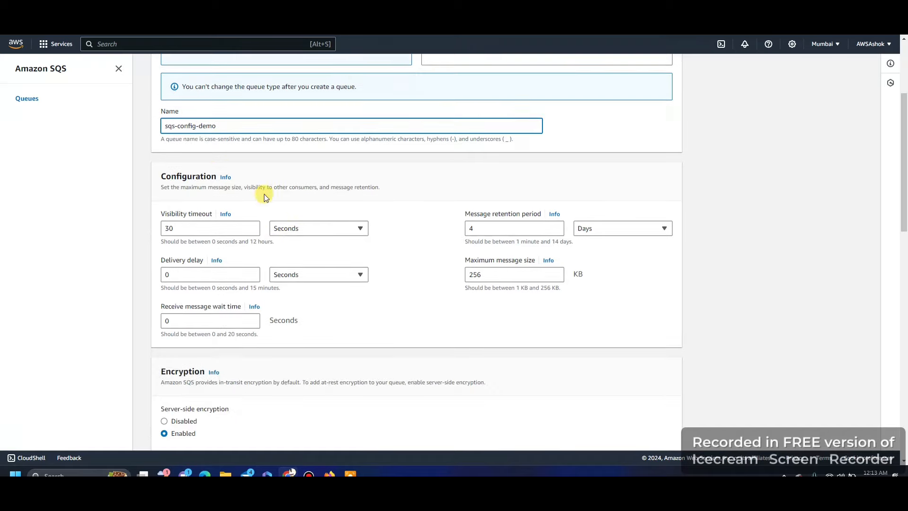
pyautogui.moveTo(161, 215); pyautogui.dragTo(188, 214)
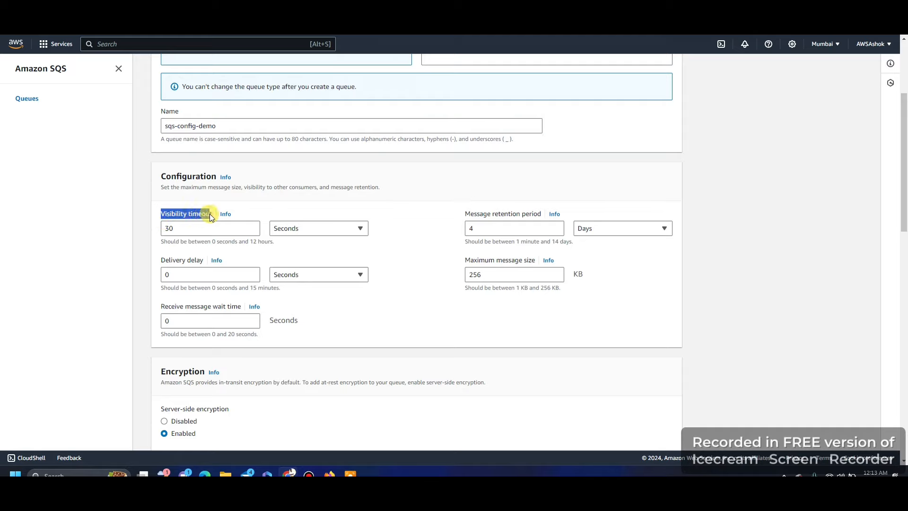
pyautogui.click(203, 214)
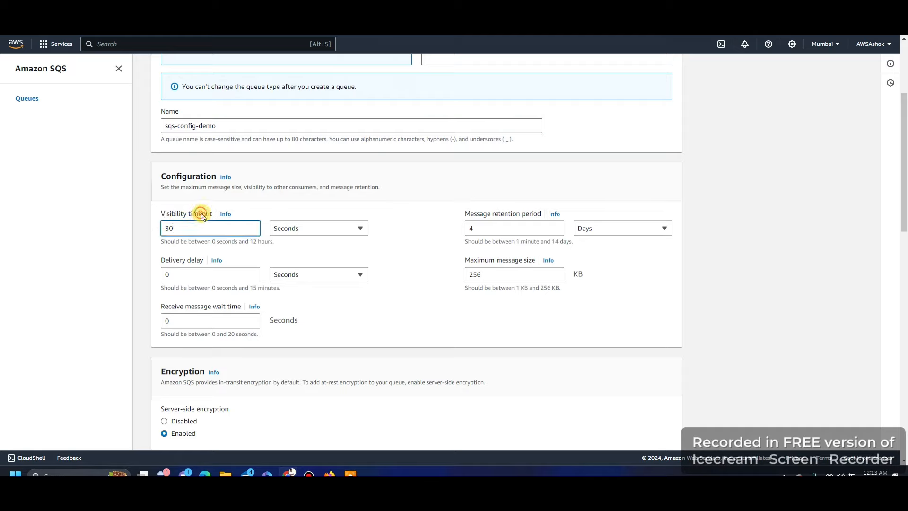
pyautogui.doubleClick(182, 231)
pyautogui.write('1')
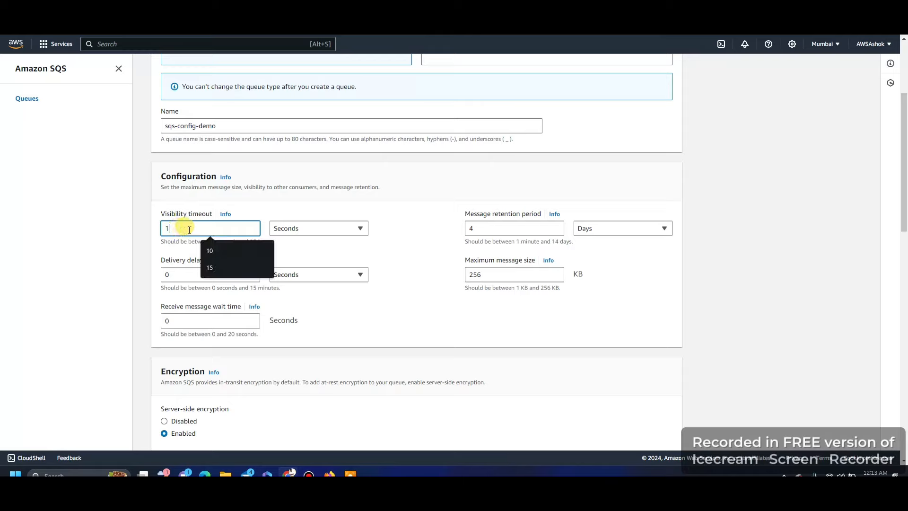
pyautogui.write('0')
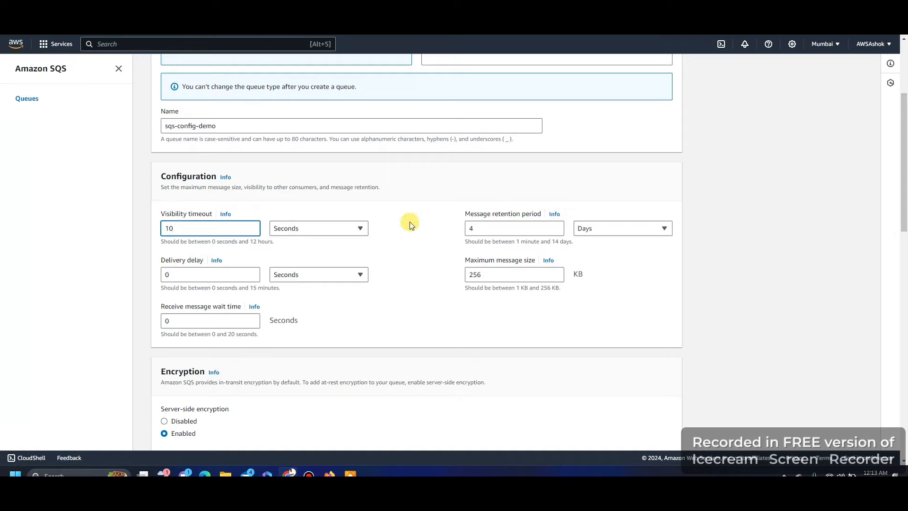
# Step: Examine the new queue's encryption, access policy, redrive allow policy and dead-letter queue settings
pyautogui.scroll(-3, 410, 222)
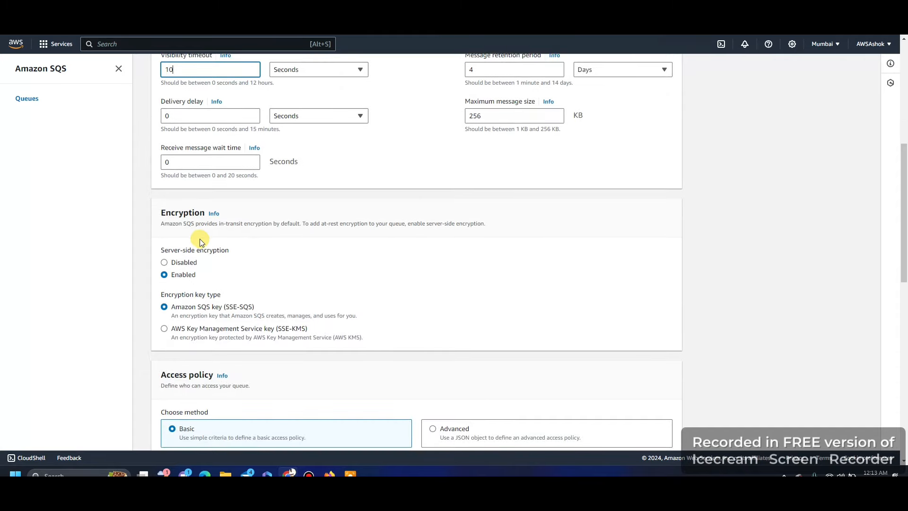
pyautogui.scroll(-2, 199, 235)
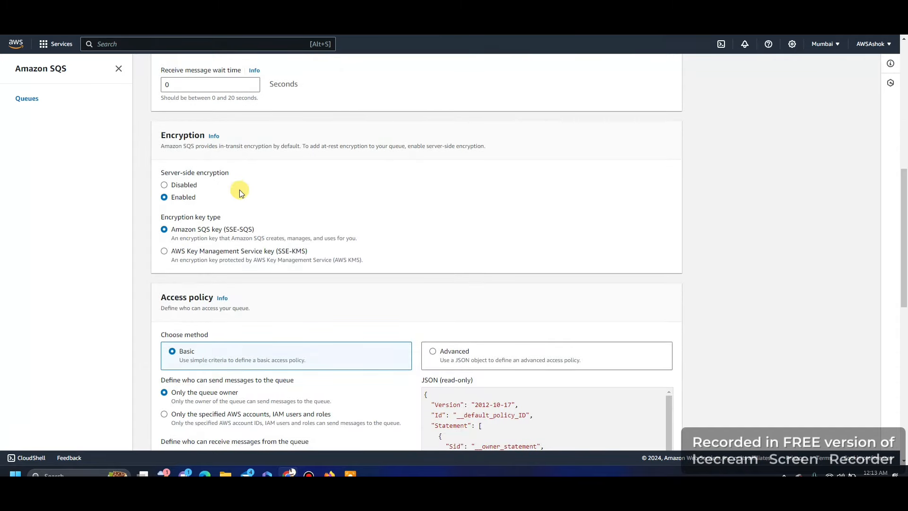
pyautogui.scroll(-3, 258, 219)
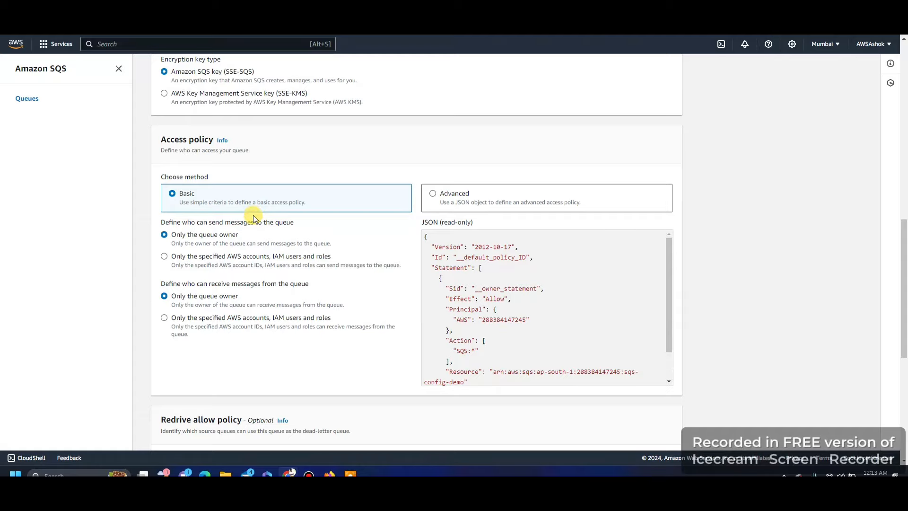
pyautogui.scroll(-6, 255, 217)
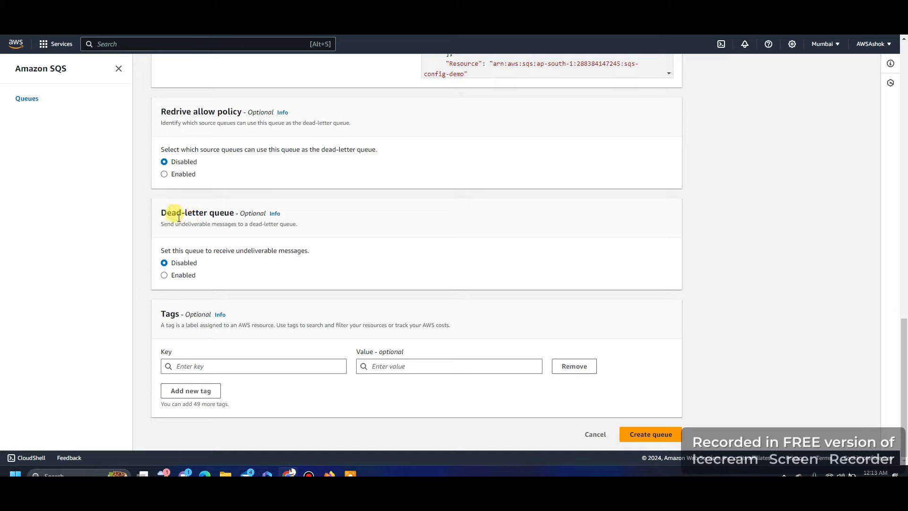
pyautogui.moveTo(162, 213); pyautogui.dragTo(234, 213)
pyautogui.scroll(15, 308, 202)
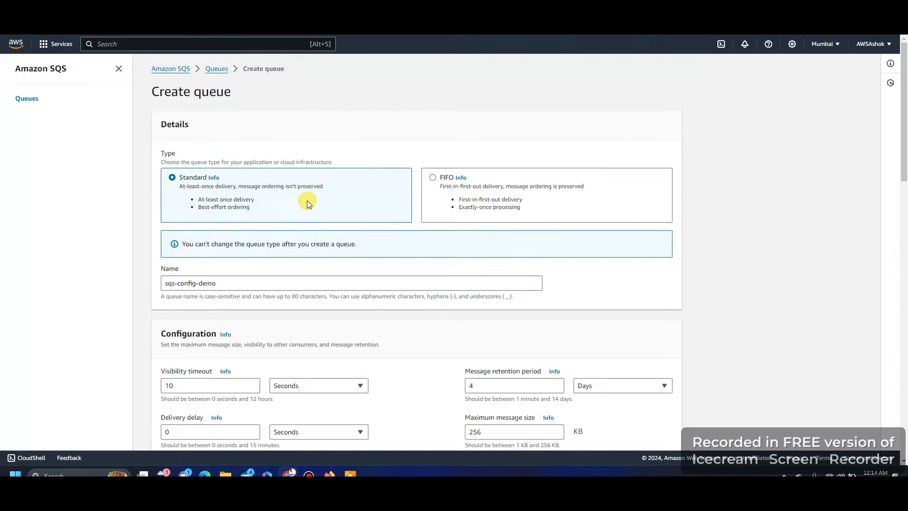
pyautogui.scroll(-5, 271, 173)
pyautogui.scroll(5, 272, 214)
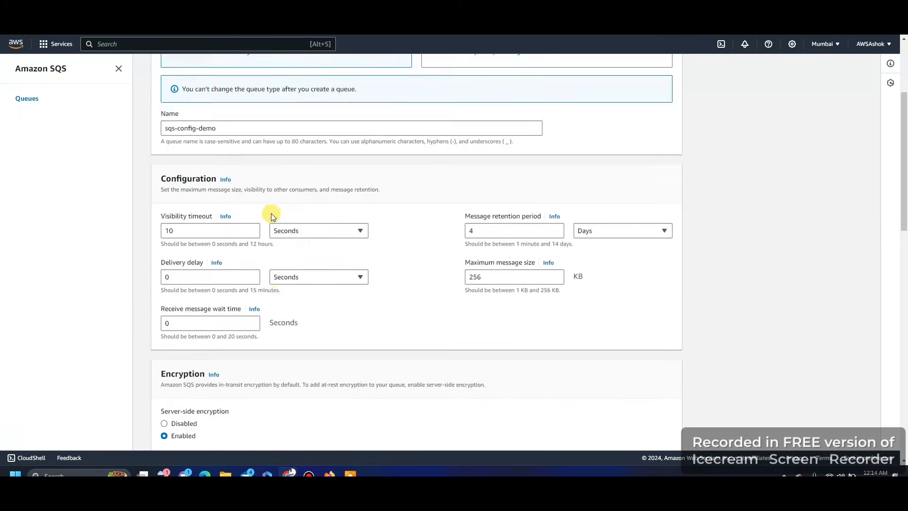
# Step: Change the queue name to sqs-config-demo-dl and create the queue
pyautogui.click(231, 283)
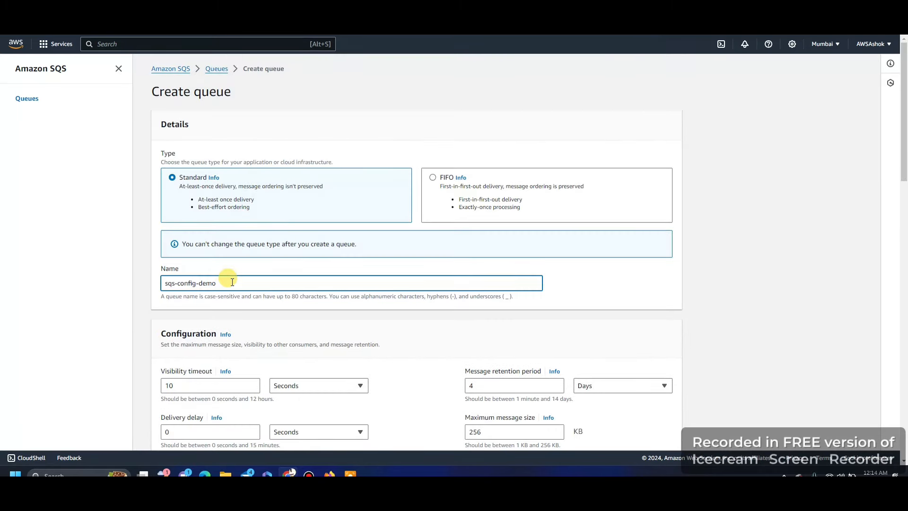
pyautogui.write('dl')
pyautogui.scroll(-3, 230, 280)
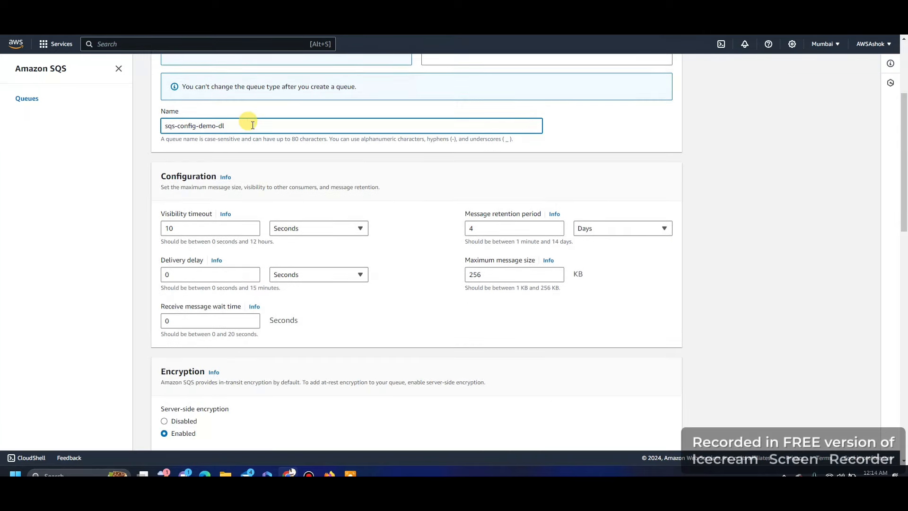
pyautogui.scroll(-15, 253, 201)
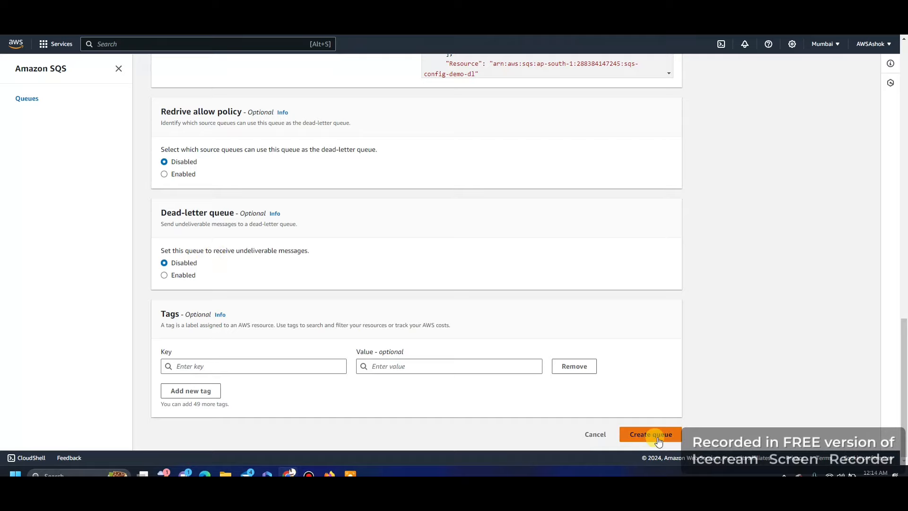
pyautogui.click(658, 433)
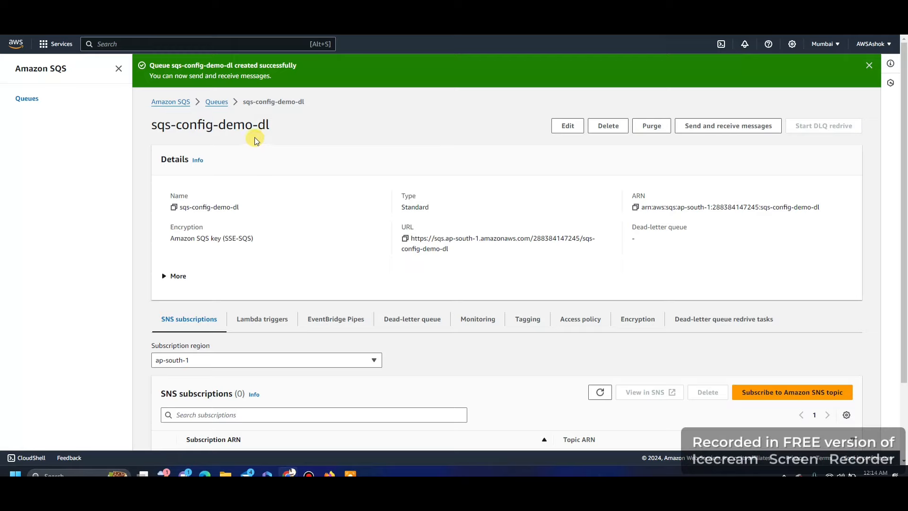
# Step: Copy the sqs-config-demo part of the created queue's name and use it to name another new Standard queue
pyautogui.moveTo(251, 126); pyautogui.dragTo(150, 124)
pyautogui.hotkey('ctrl', 'c')
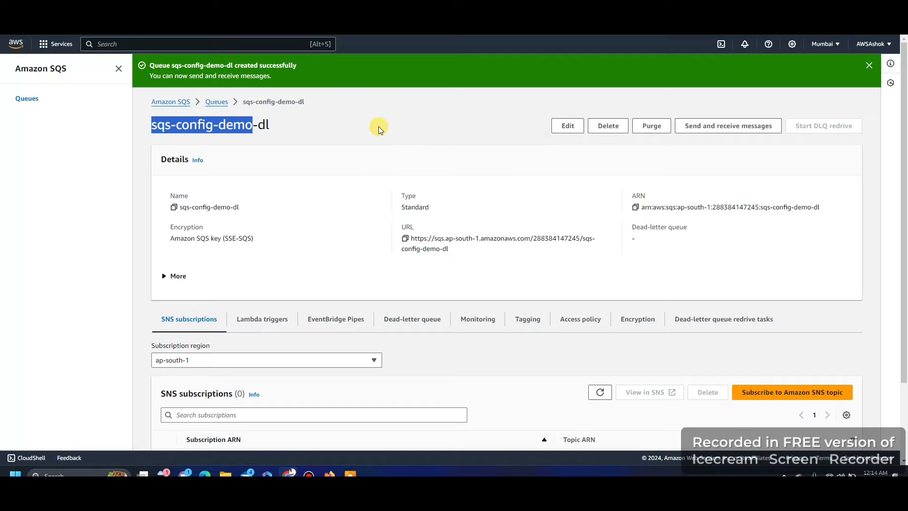
pyautogui.click(217, 102)
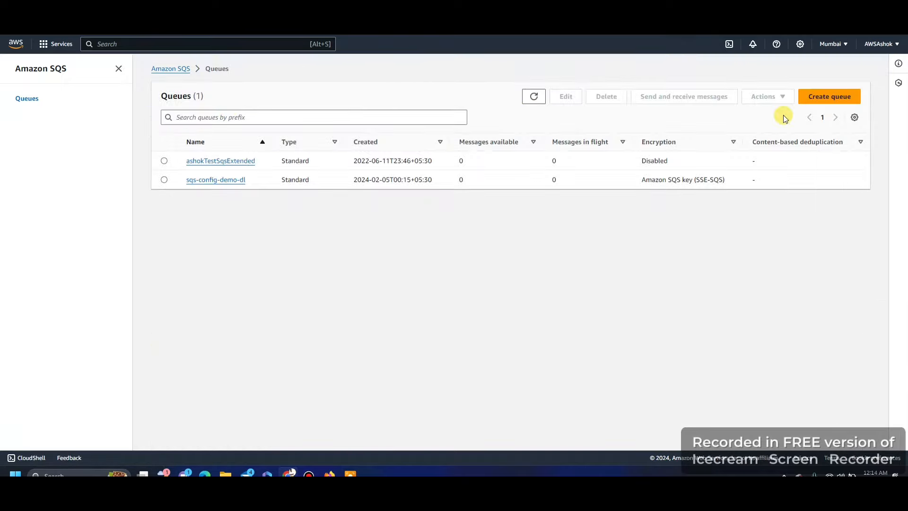
pyautogui.click(829, 97)
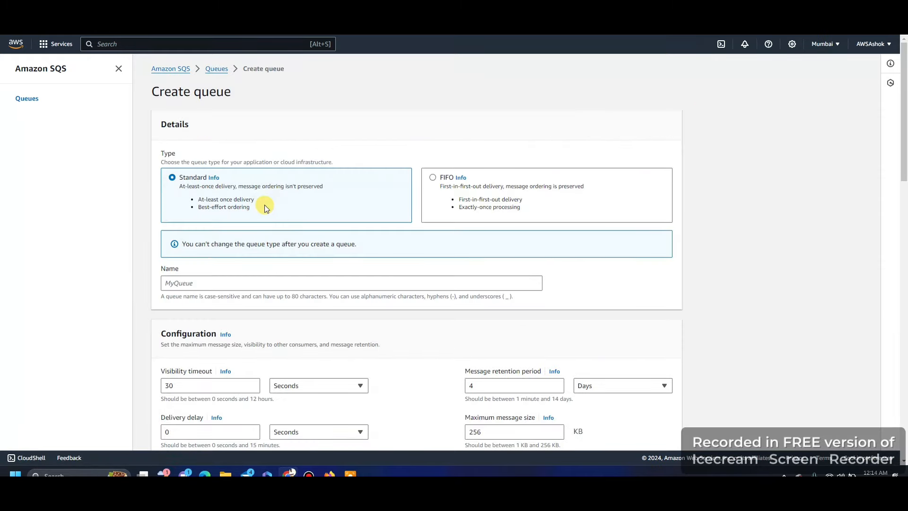
pyautogui.scroll(-2, 264, 204)
pyautogui.click(236, 204)
pyautogui.hotkey('ctrl', 'v')
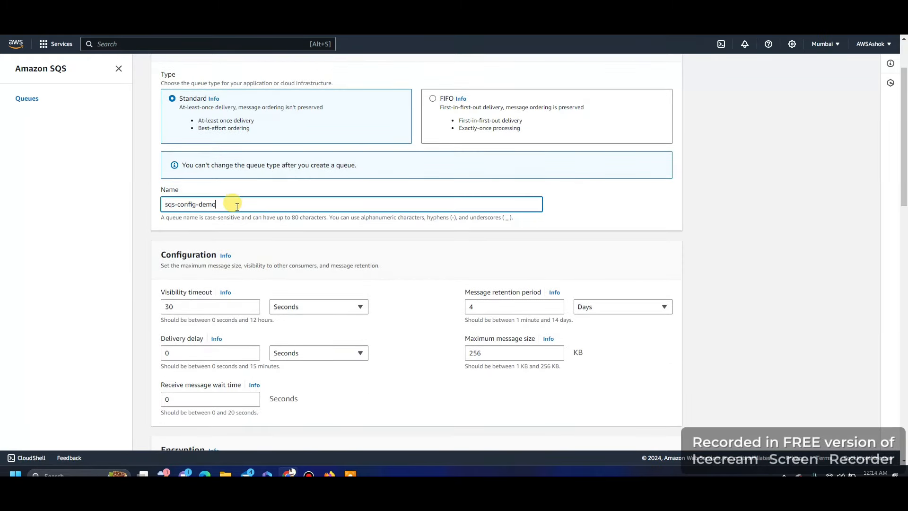
# Step: Set the visibility timeout of the sqs-config-demo queue to 10 seconds
pyautogui.scroll(-4, 236, 204)
pyautogui.doubleClick(169, 149)
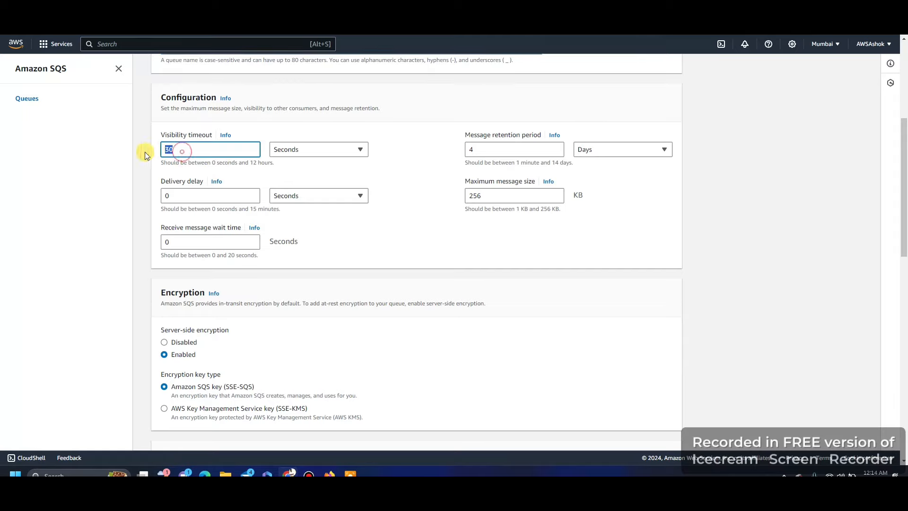
pyautogui.write('10')
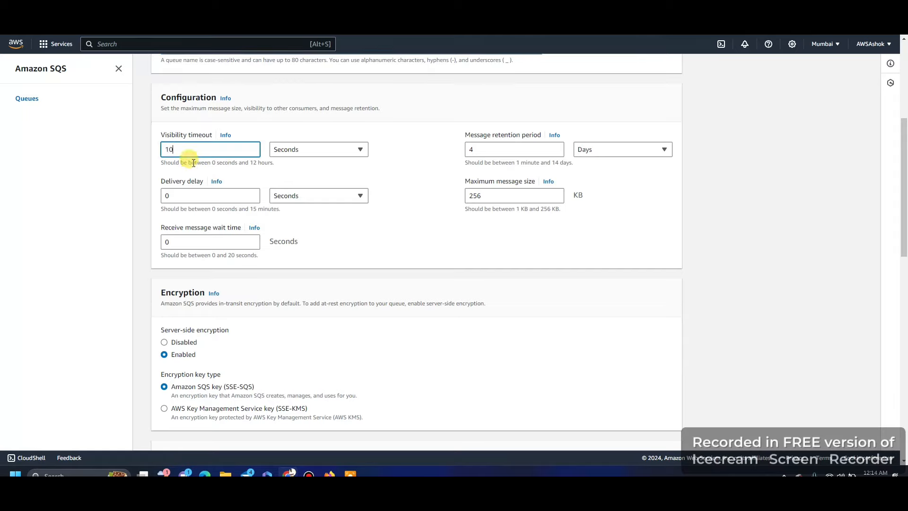
pyautogui.click(265, 125)
# Step: Enable the dead-letter queue option and choose sqs-config-demo-dl as the queue for undeliverable messages
pyautogui.scroll(-5, 208, 204)
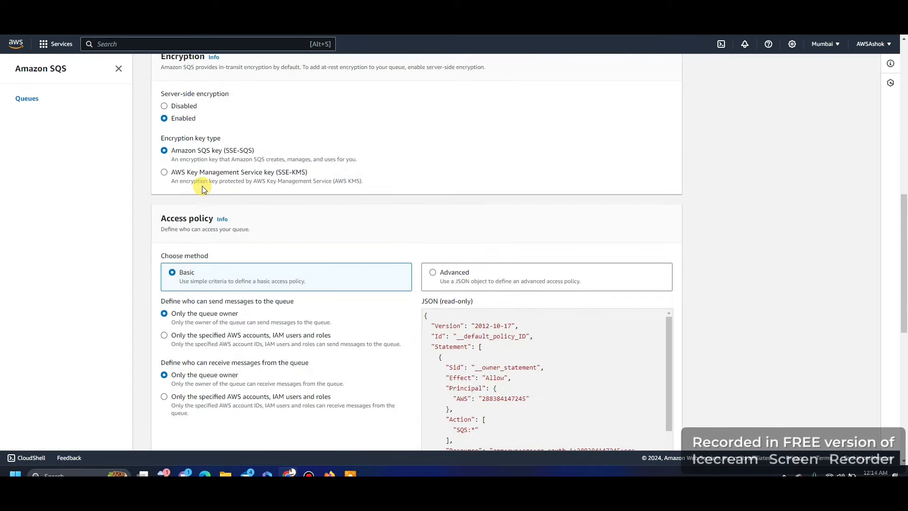
pyautogui.scroll(-9, 203, 189)
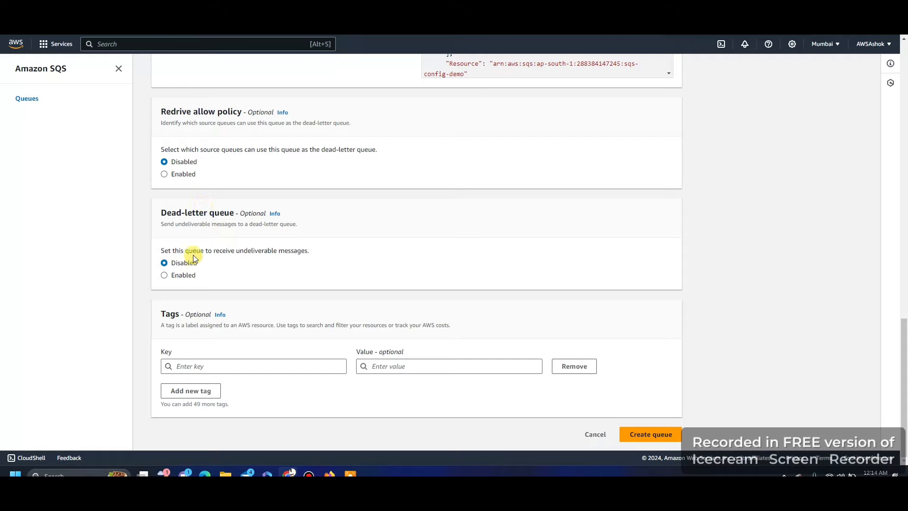
pyautogui.click(164, 276)
pyautogui.click(228, 309)
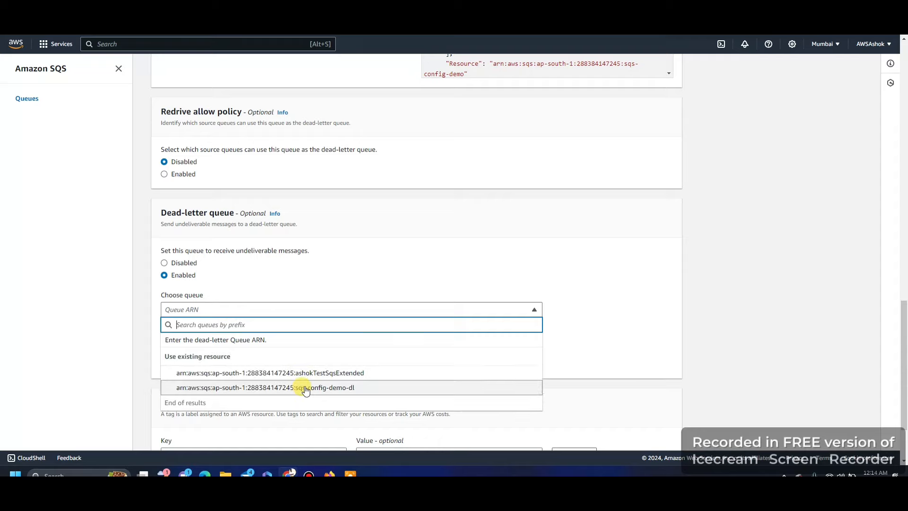
pyautogui.click(299, 388)
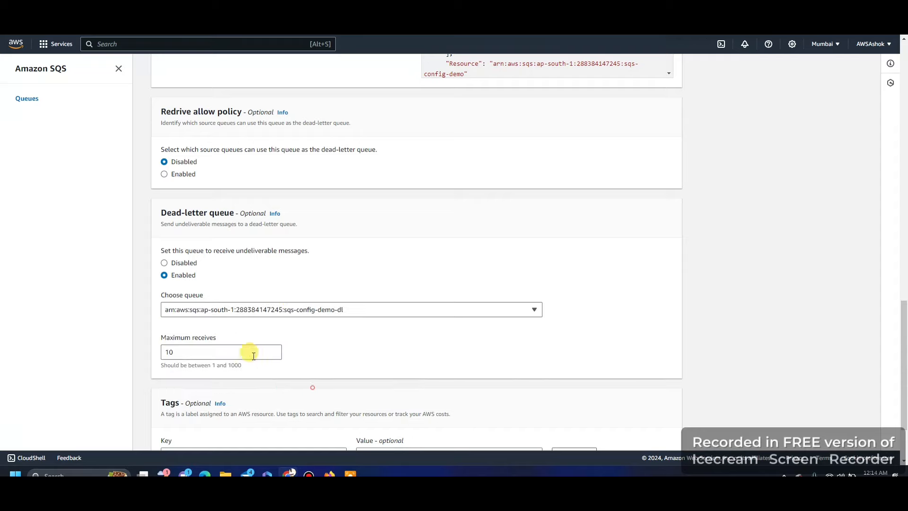
# Step: Set the dead-letter queue's maximum receives to 1 and create the sqs-config-demo queue
pyautogui.doubleClick(187, 352)
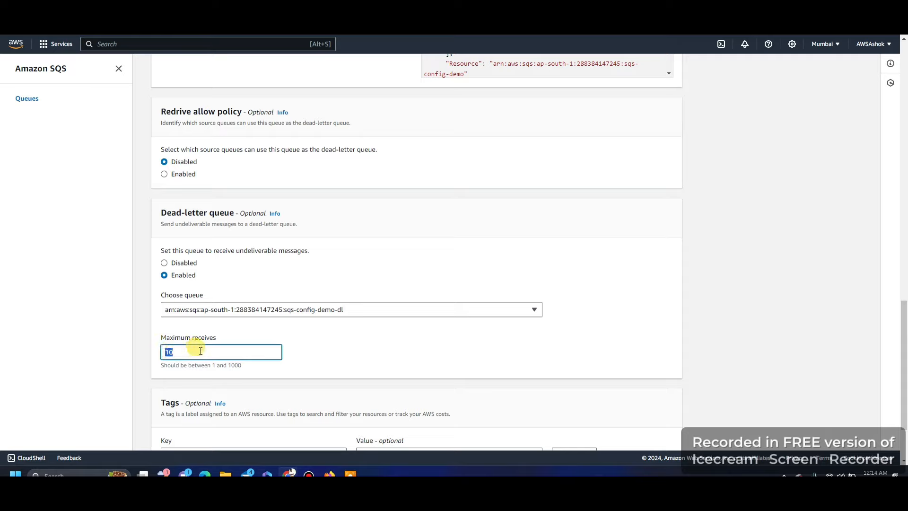
pyautogui.write('1')
pyautogui.scroll(-2, 315, 359)
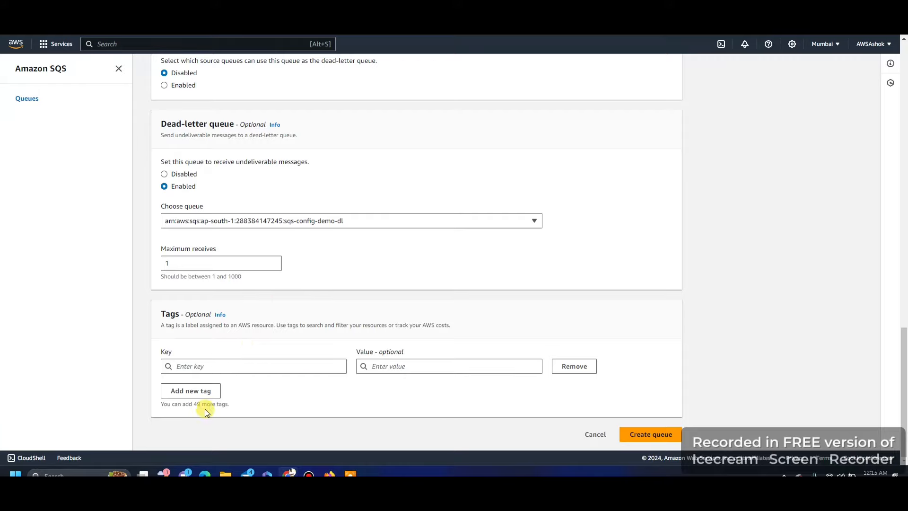
pyautogui.scroll(10, 288, 284)
pyautogui.scroll(-10, 287, 285)
pyautogui.click(637, 432)
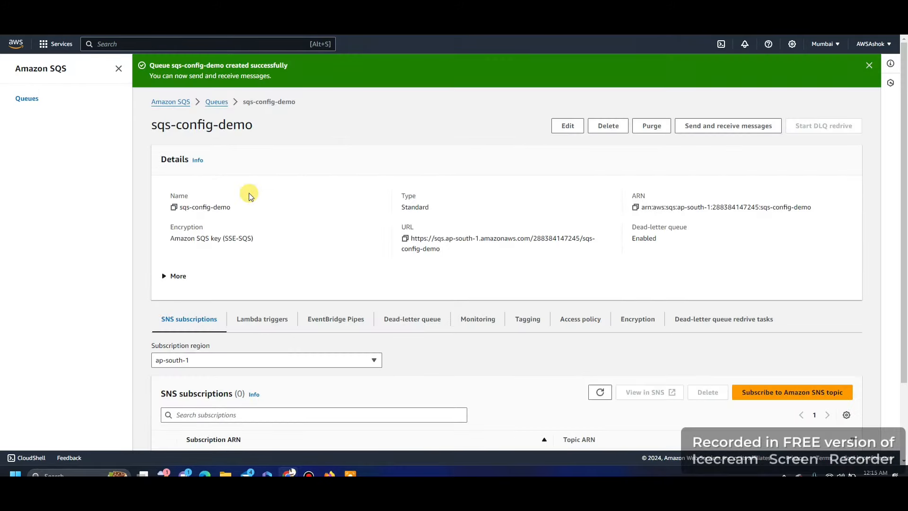
# Step: Open the sqs-config-demo queue for editing and read the help text explaining its visibility timeout
pyautogui.scroll(-1, 256, 251)
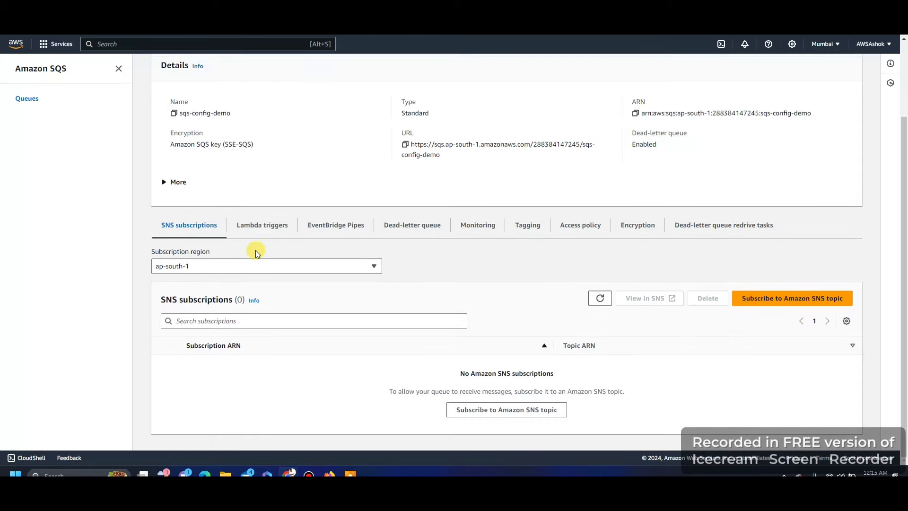
pyautogui.scroll(2, 251, 270)
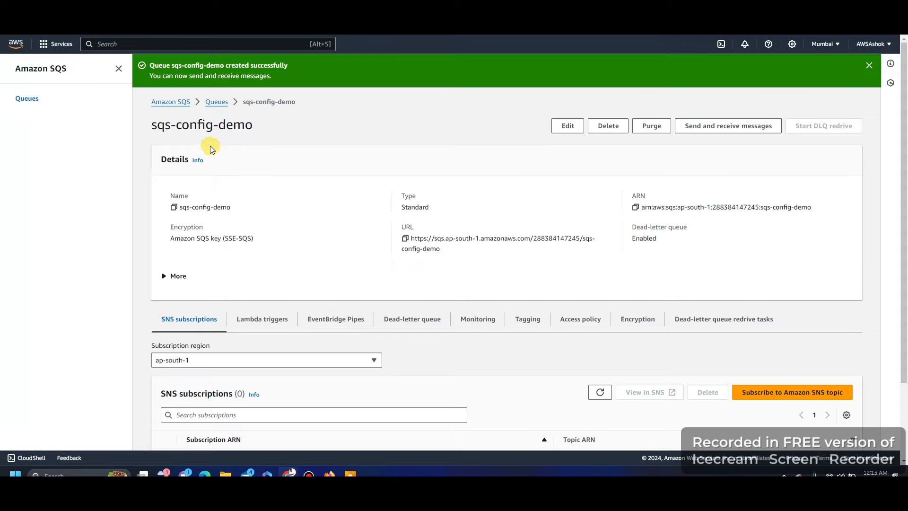
pyautogui.click(570, 125)
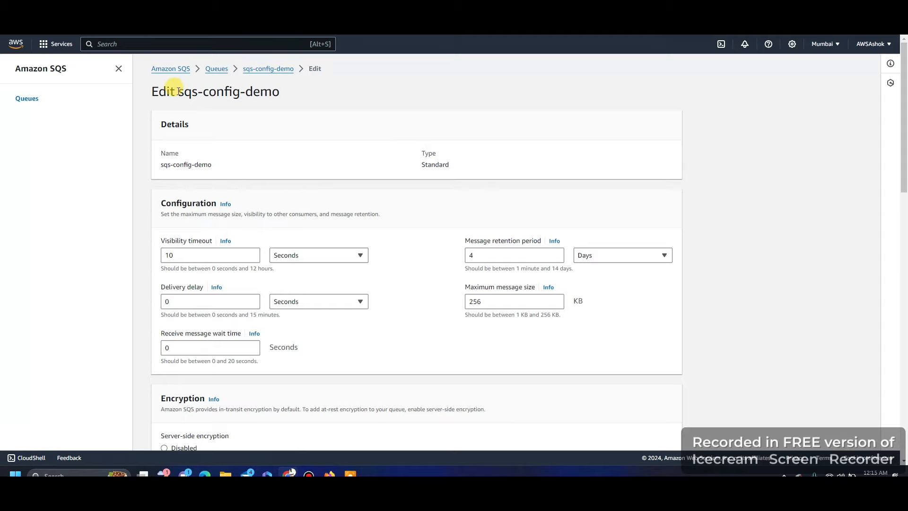
pyautogui.click(226, 241)
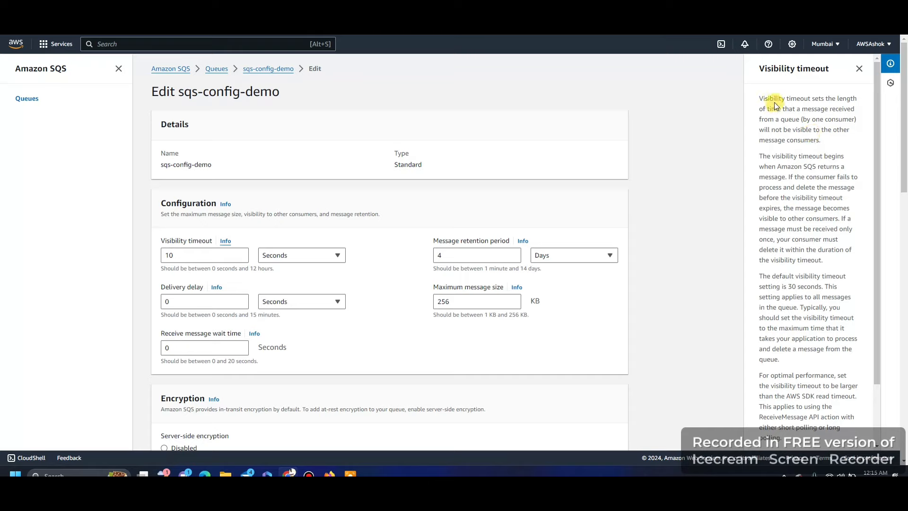
pyautogui.moveTo(760, 98); pyautogui.dragTo(809, 98)
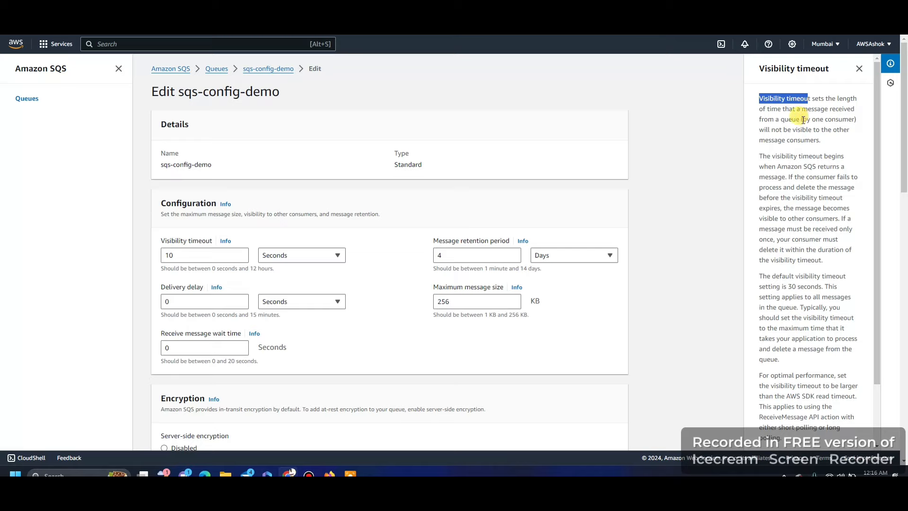
pyautogui.moveTo(803, 119); pyautogui.dragTo(855, 119)
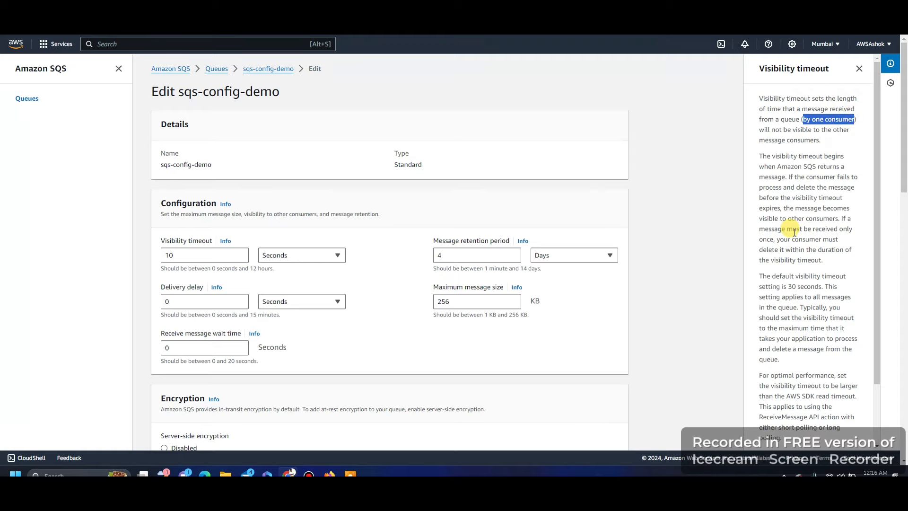
pyautogui.scroll(-2, 795, 232)
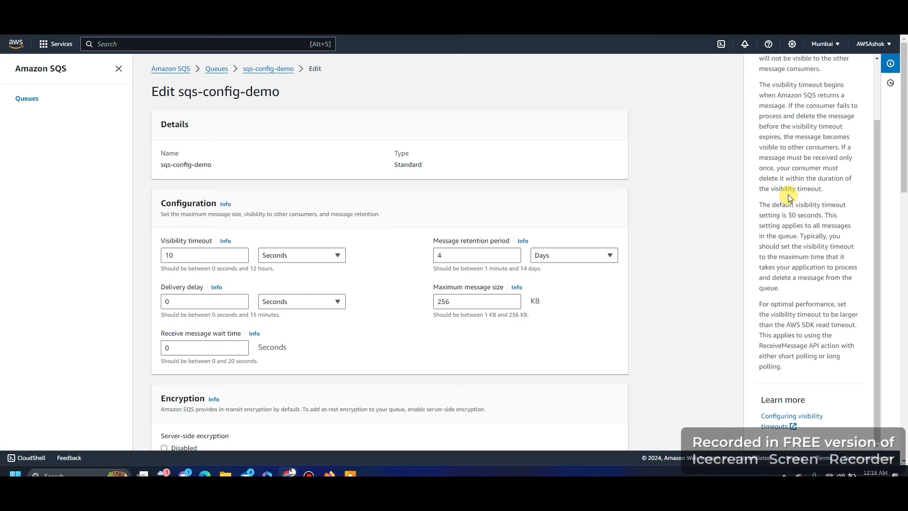
pyautogui.scroll(2, 788, 195)
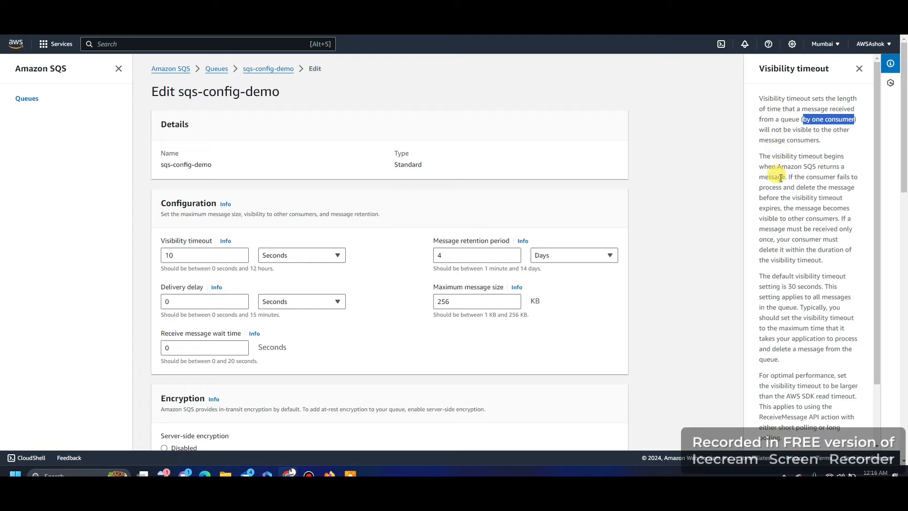
pyautogui.click(211, 243)
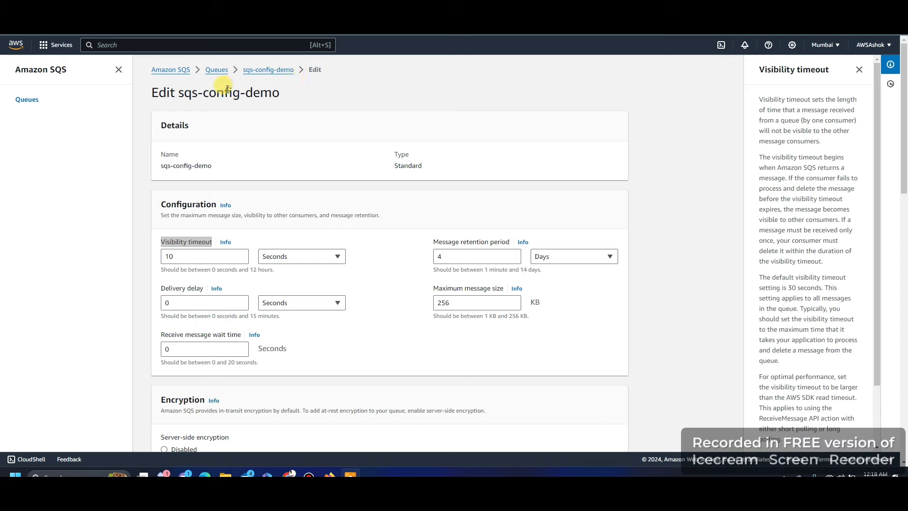
pyautogui.moveTo(151, 92); pyautogui.dragTo(295, 92)
pyautogui.click(295, 92)
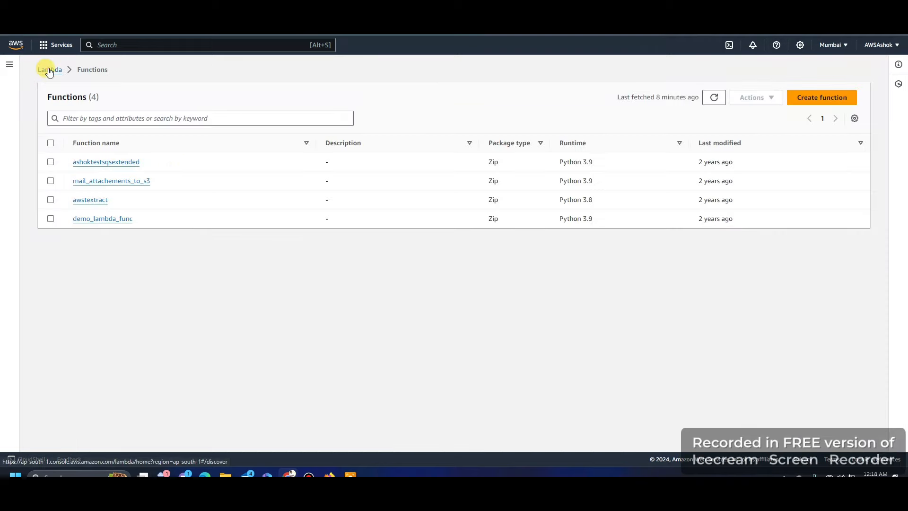
# Step: In AWS Lambda, start authoring a new function from scratch named sqs-config-demo with the Python 3.9 runtime
pyautogui.click(49, 70)
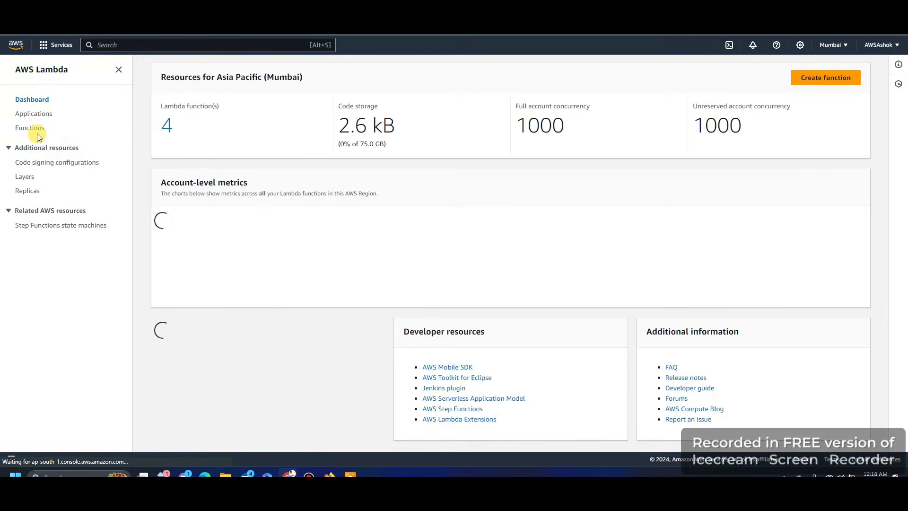
pyautogui.click(30, 127)
pyautogui.click(830, 105)
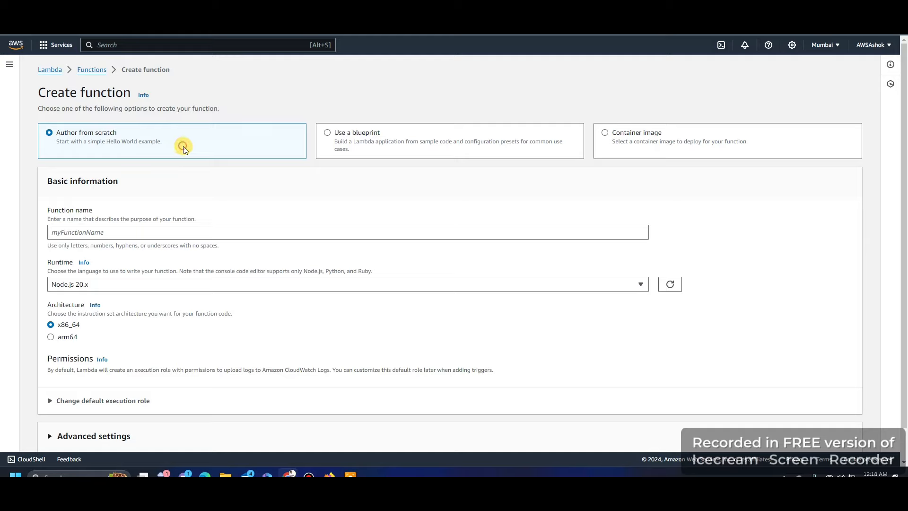
pyautogui.click(120, 234)
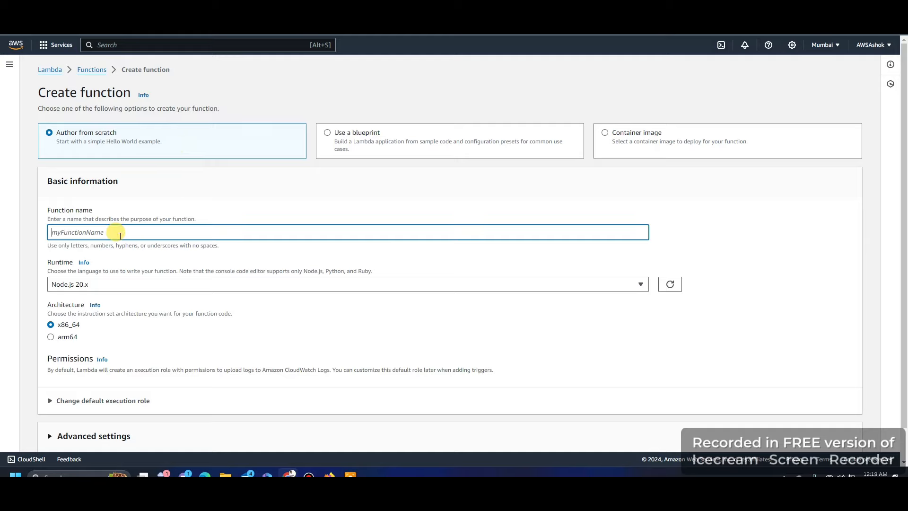
pyautogui.write('sqs-config-demo')
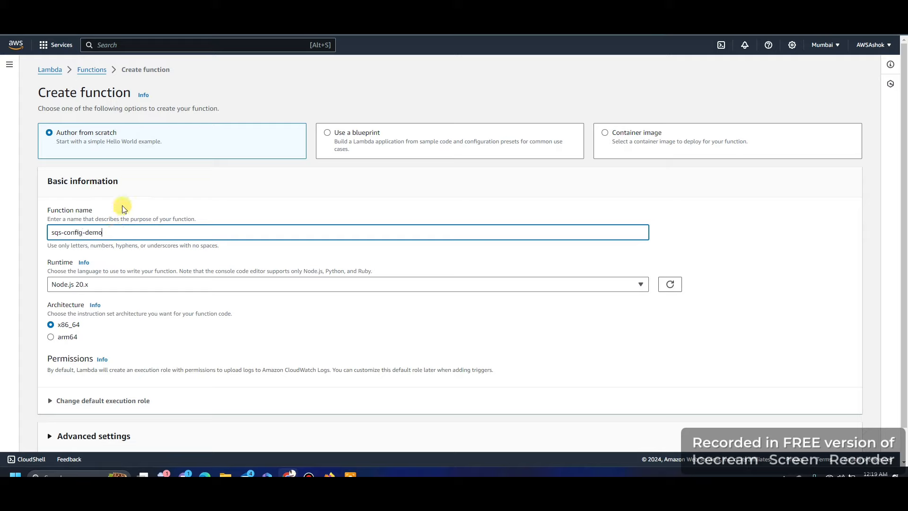
pyautogui.click(134, 283)
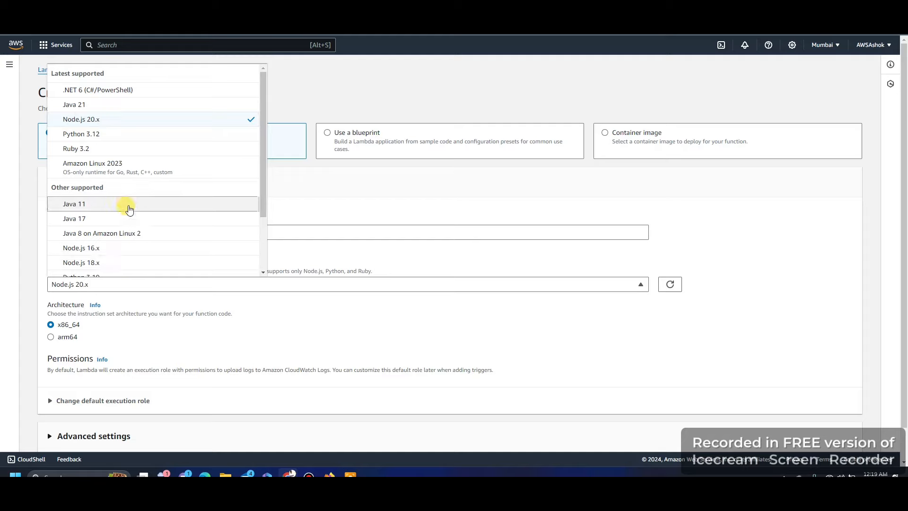
pyautogui.scroll(-2, 133, 197)
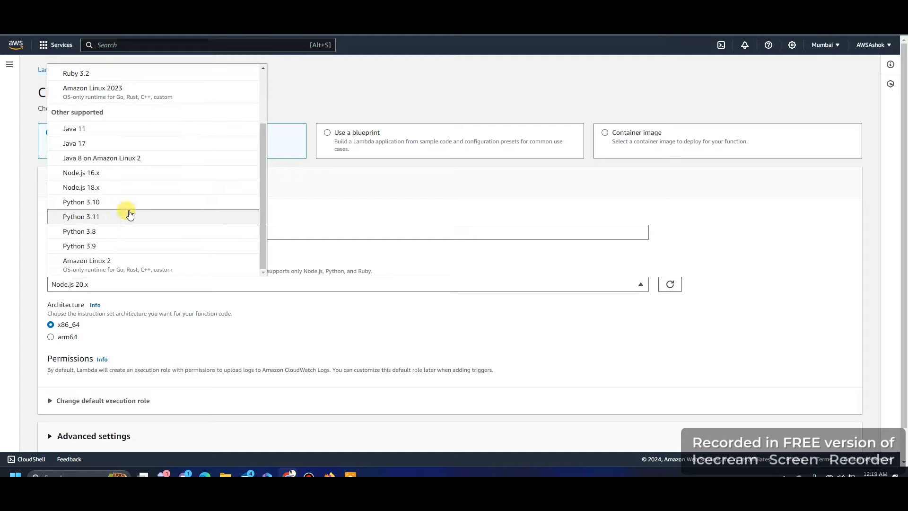
pyautogui.click(117, 247)
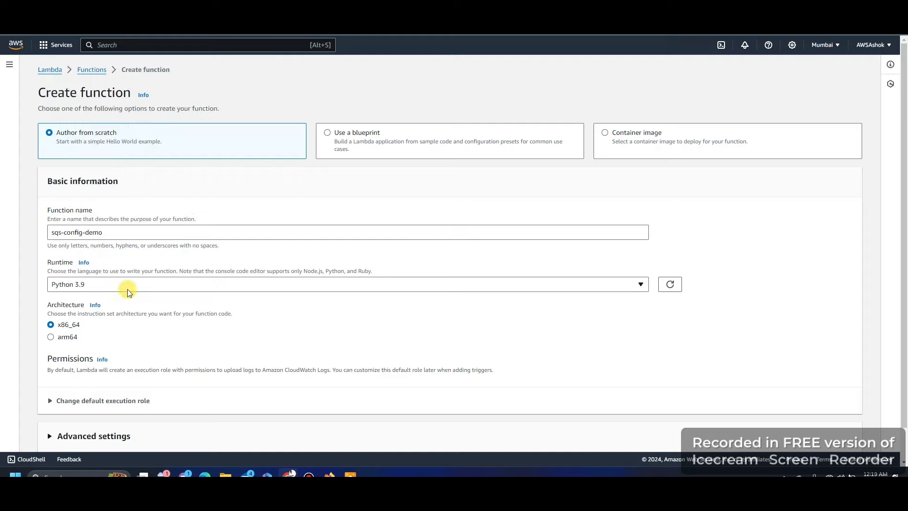
# Step: Assign the existing execution role service-role/lambda_demo_function-role-zag9i5hk and create the function
pyautogui.scroll(-1, 124, 290)
pyautogui.click(93, 367)
pyautogui.scroll(-3, 93, 367)
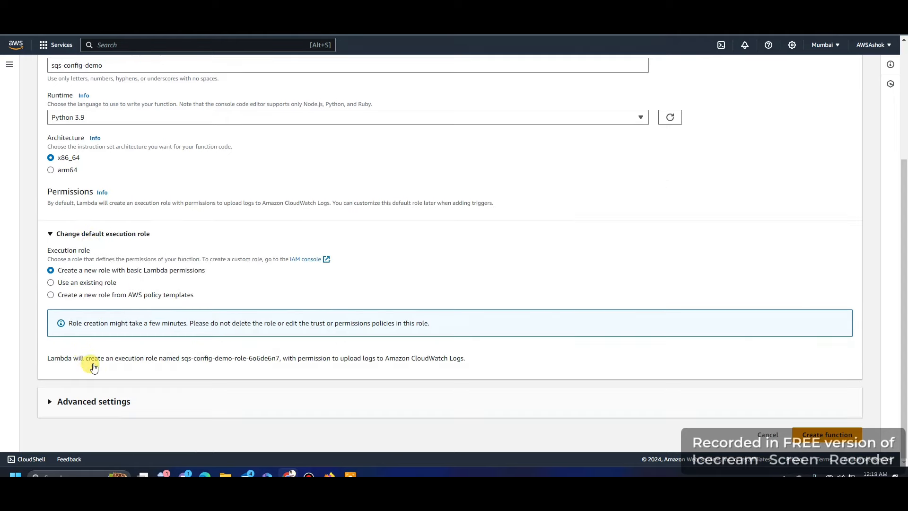
pyautogui.click(72, 282)
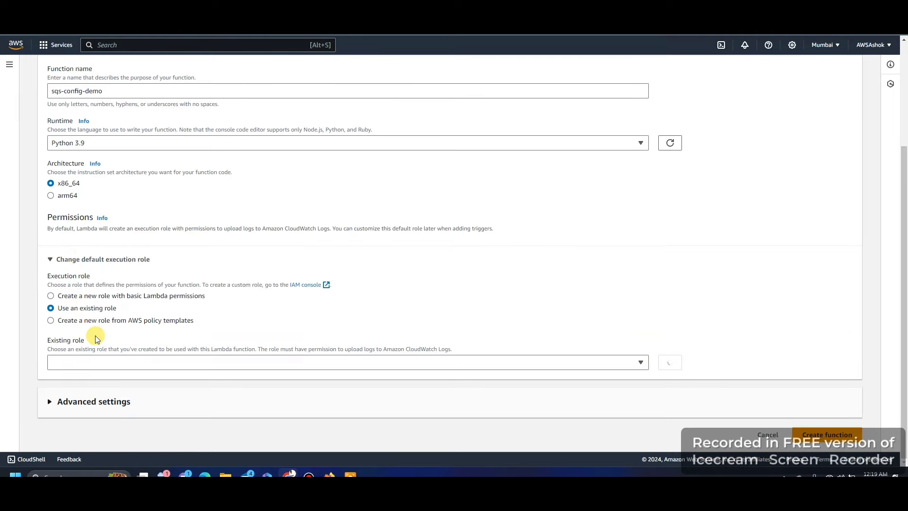
pyautogui.click(97, 362)
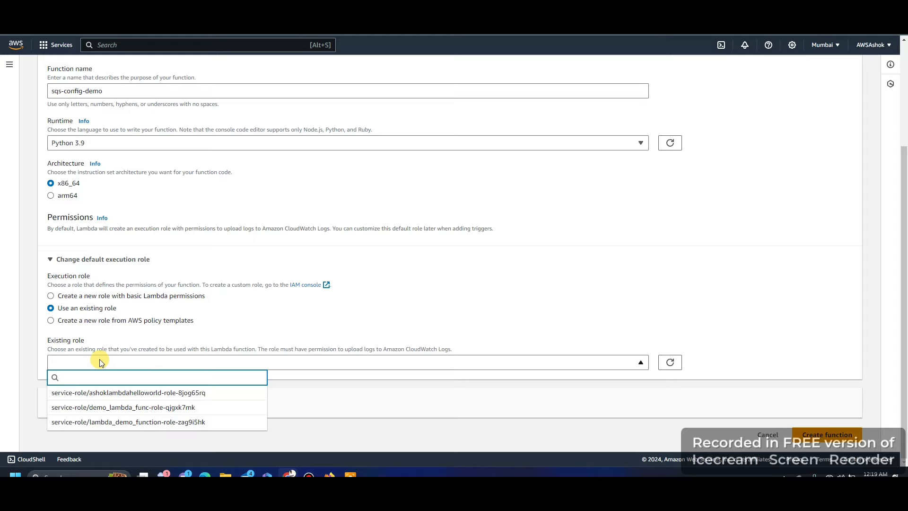
pyautogui.write('lambda')
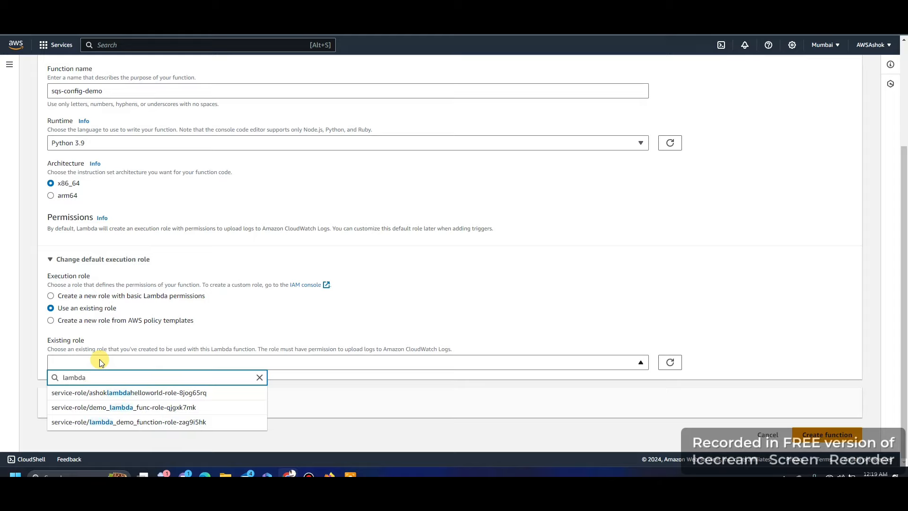
pyautogui.click(145, 422)
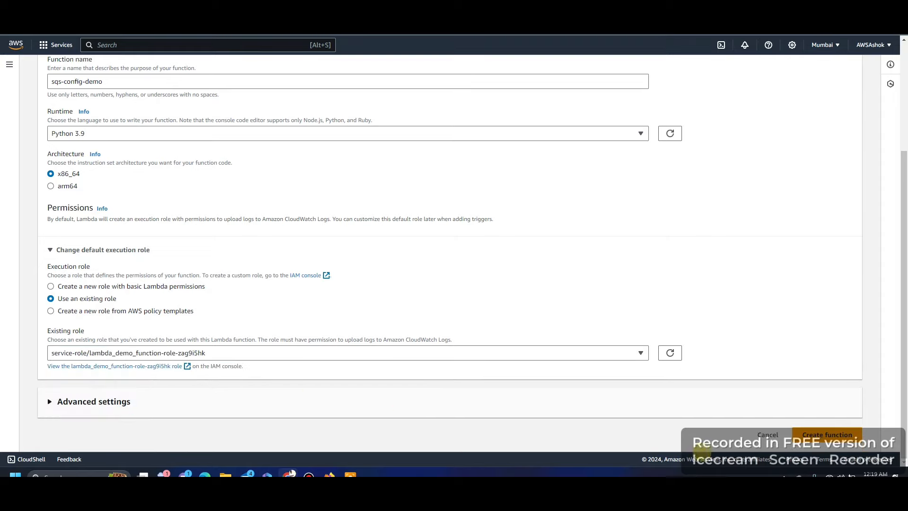
pyautogui.click(804, 434)
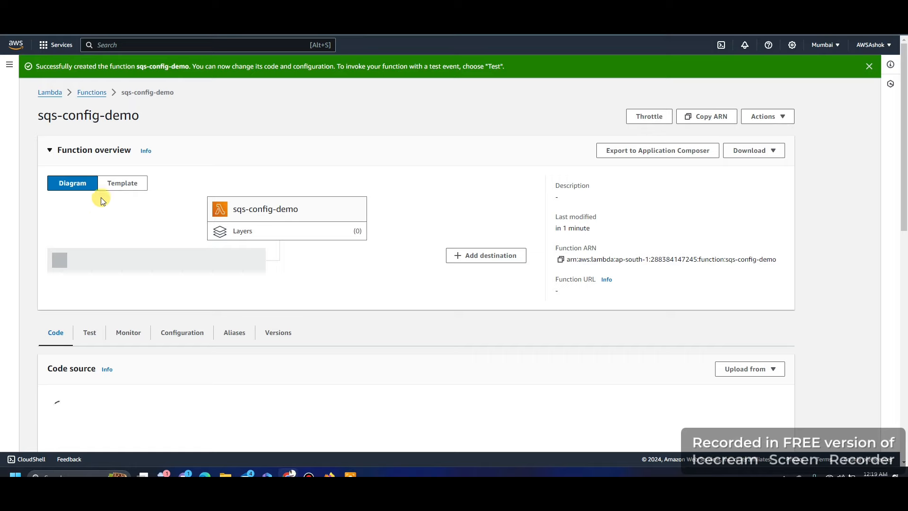
# Step: Replace the TODO comment in lambda_handler with print('event',event)
pyautogui.scroll(-3, 95, 232)
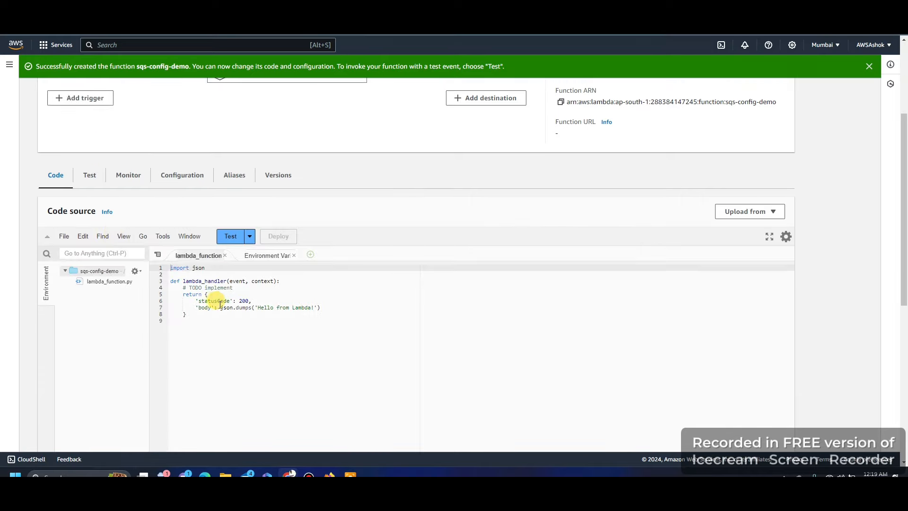
pyautogui.doubleClick(236, 281)
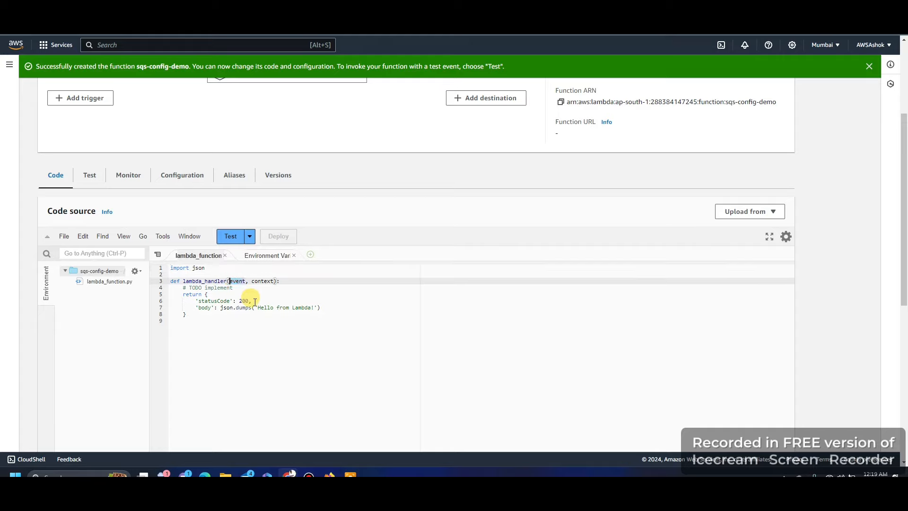
pyautogui.click(267, 281)
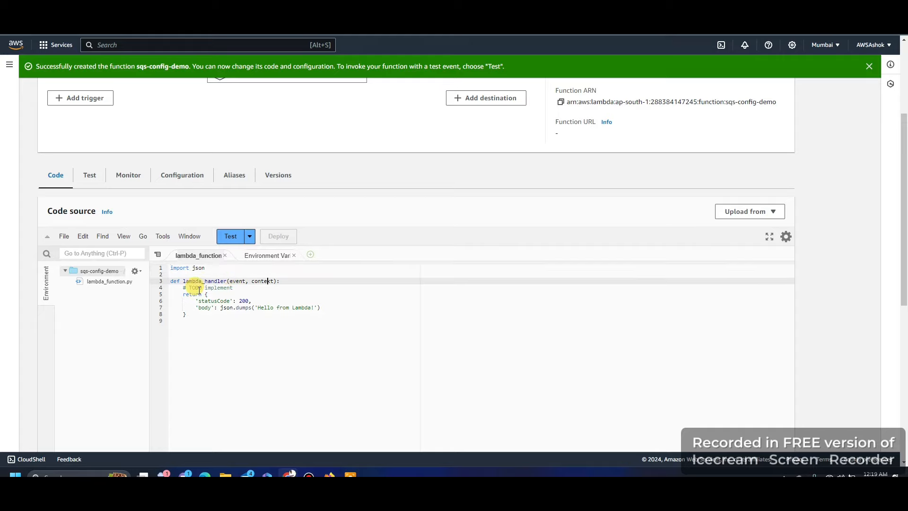
pyautogui.moveTo(184, 288); pyautogui.dragTo(240, 287)
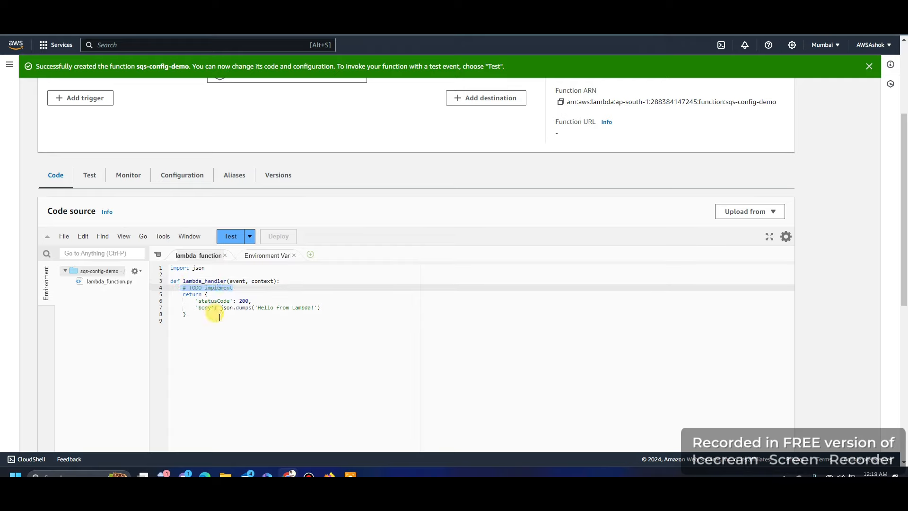
pyautogui.write('prin')
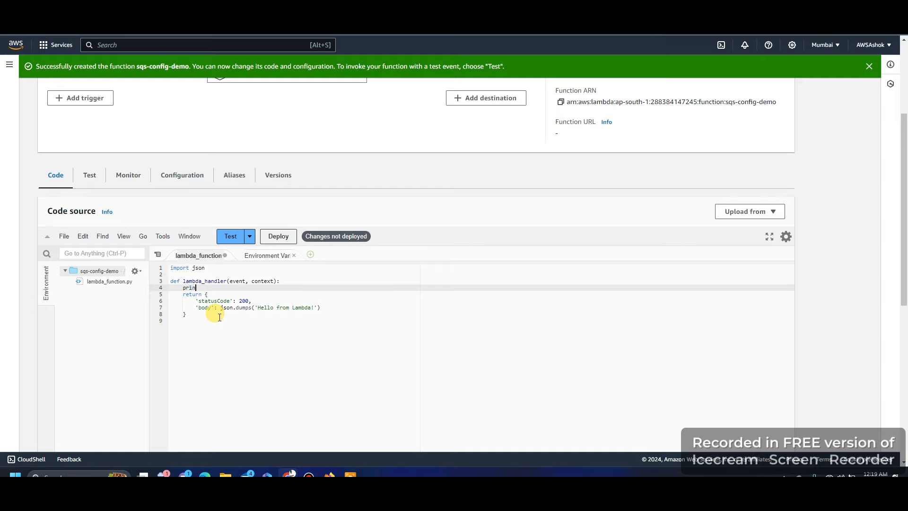
pyautogui.write('t')
pyautogui.write('(event')
pyautogui.write("'")
pyautogui.write("',")
pyautogui.write('event')
pyautogui.press('Right')
pyautogui.press('Right')
pyautogui.press('Right')
pyautogui.press('Right')
# Step: Add the line time.sleep(11) below the print statement in lambda_handler
pyautogui.press('Return')
pyautogui.write('sle')
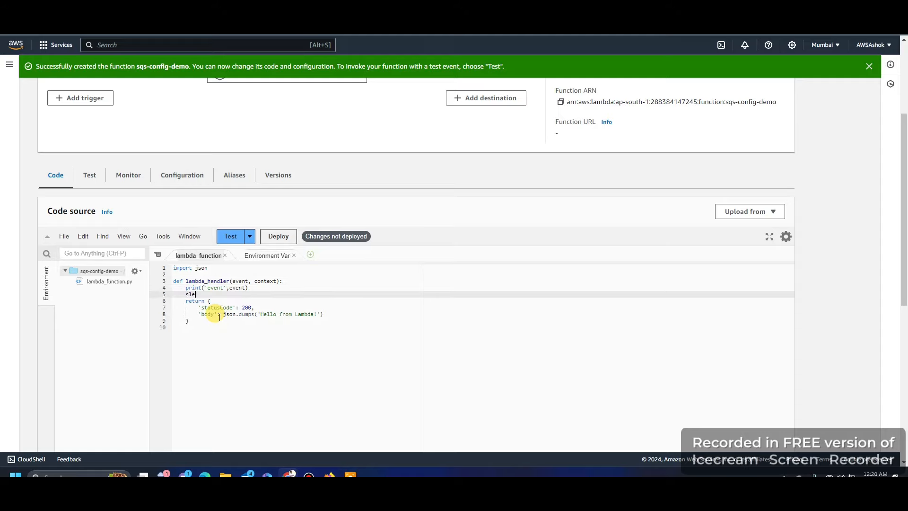
pyautogui.write('ep(11')
pyautogui.press('Home')
pyautogui.write('time.')
# Step: Enlarge the code editor's text and examine the time.sleep(11) line
pyautogui.hotkey('ctrl', '=')
pyautogui.hotkey('ctrl', '=')
pyautogui.hotkey('ctrl', '=')
pyautogui.hotkey('ctrl', '=')
pyautogui.hotkey('ctrl', '=')
pyautogui.hotkey('ctrl', '=')
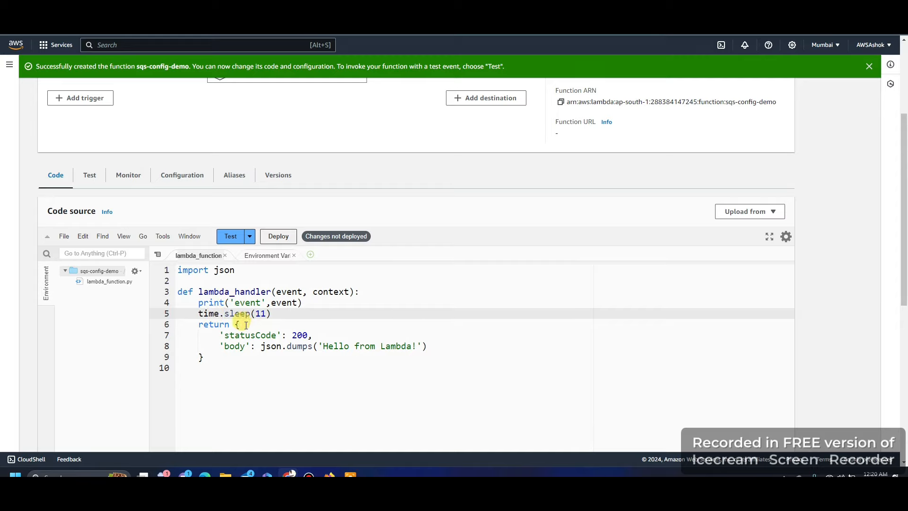
pyautogui.moveTo(198, 314); pyautogui.dragTo(278, 314)
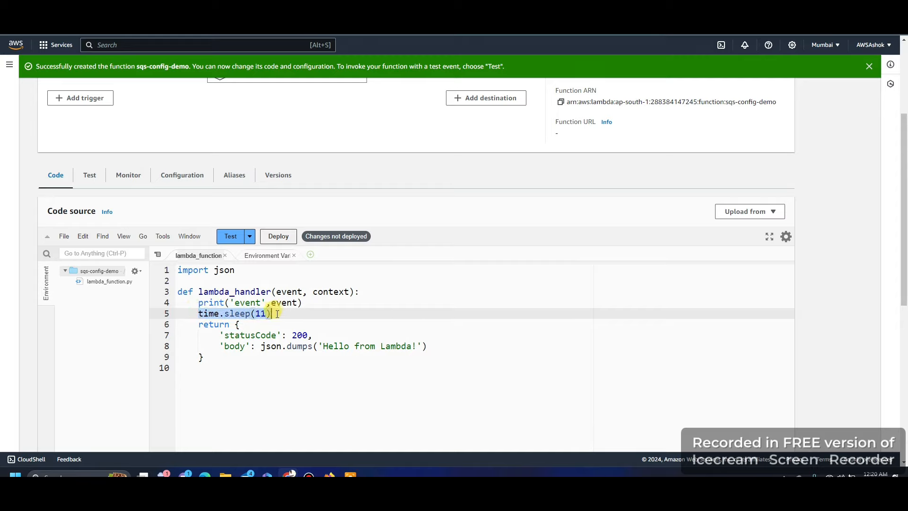
pyautogui.click(276, 314)
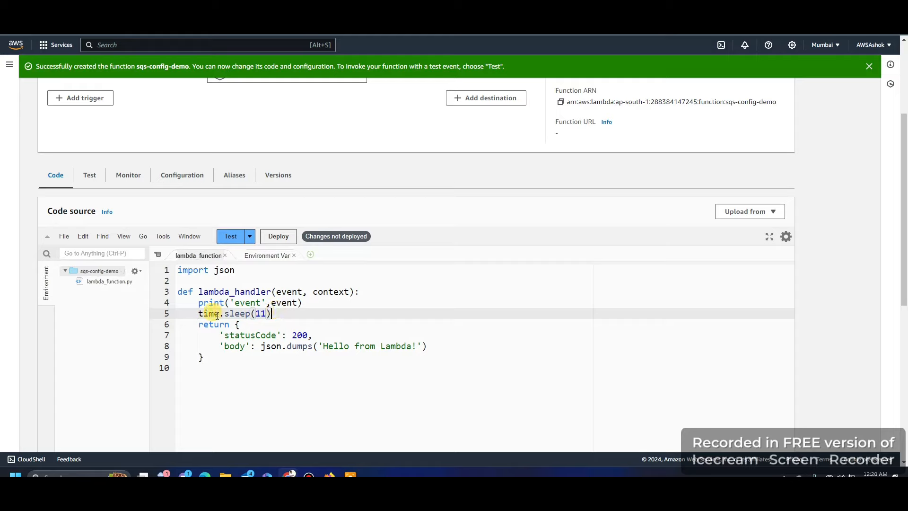
pyautogui.moveTo(198, 313); pyautogui.dragTo(283, 314)
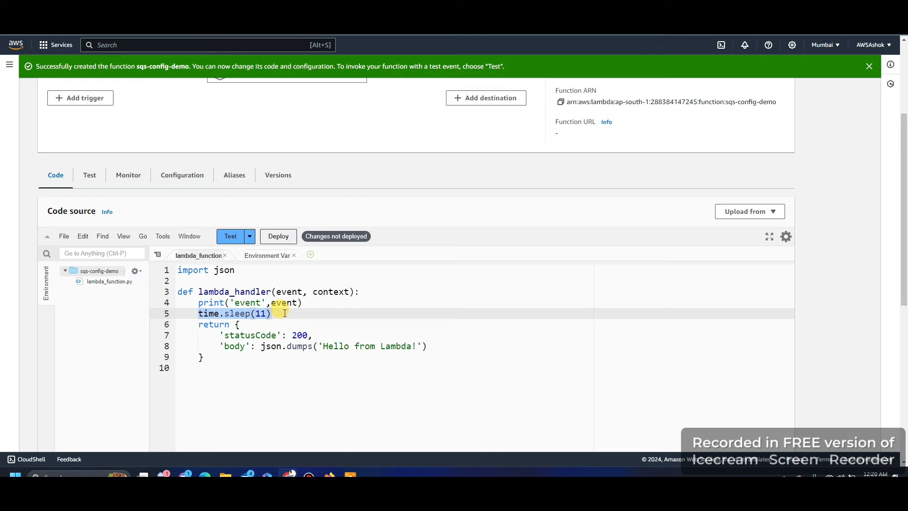
pyautogui.click(285, 314)
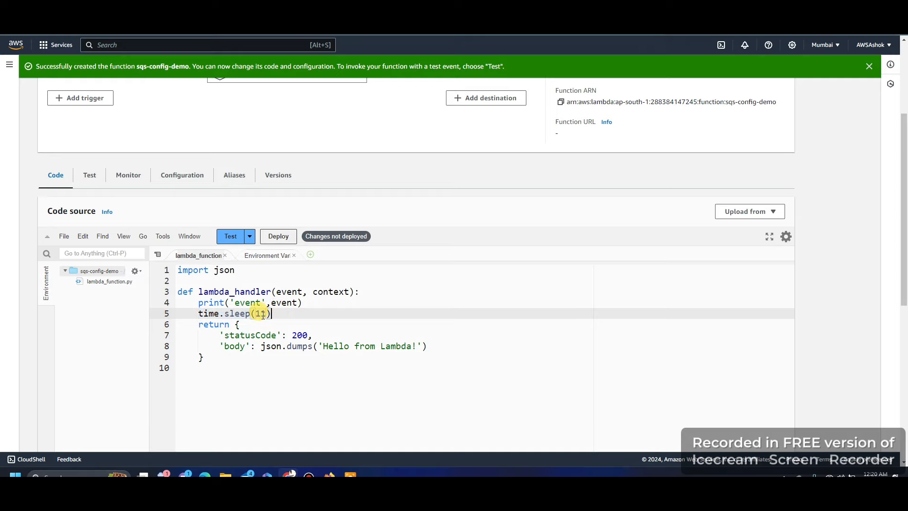
# Step: Add the line import time below import json in the function code and deploy the change
pyautogui.click(242, 269)
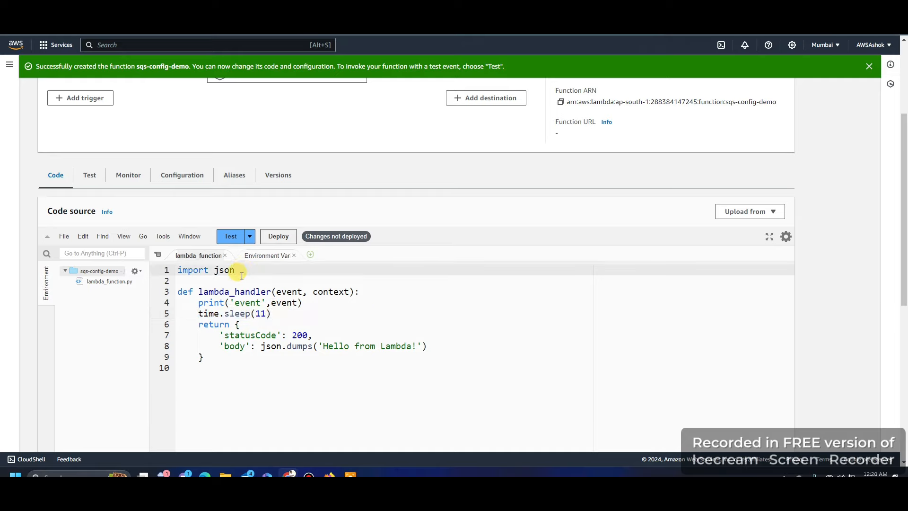
pyautogui.press('Return')
pyautogui.write('im')
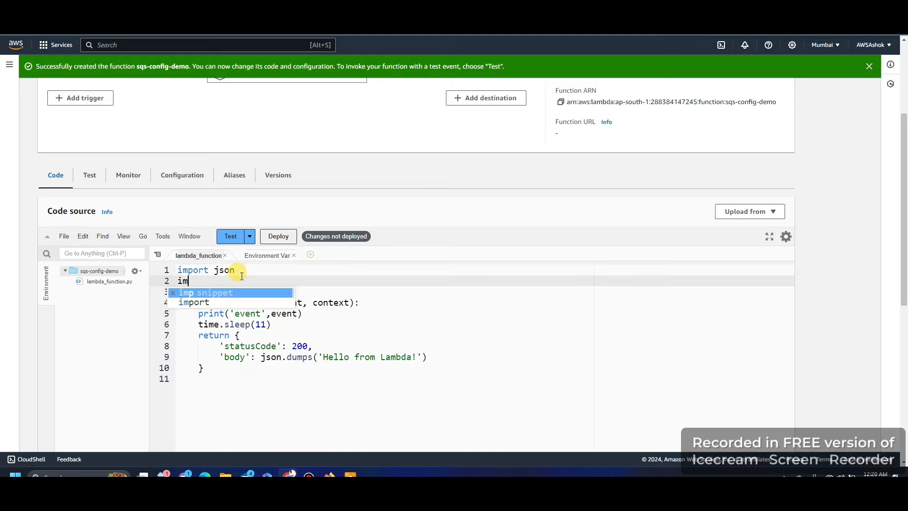
pyautogui.write('port time')
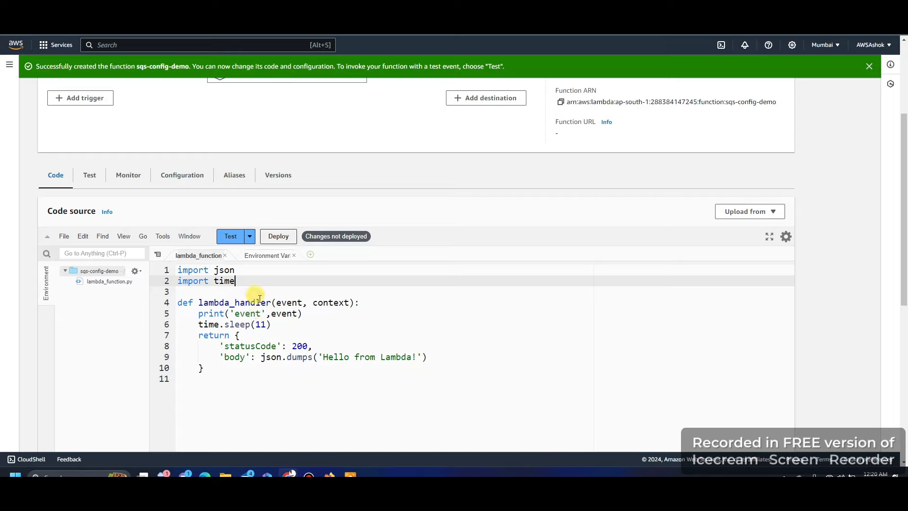
pyautogui.click(279, 236)
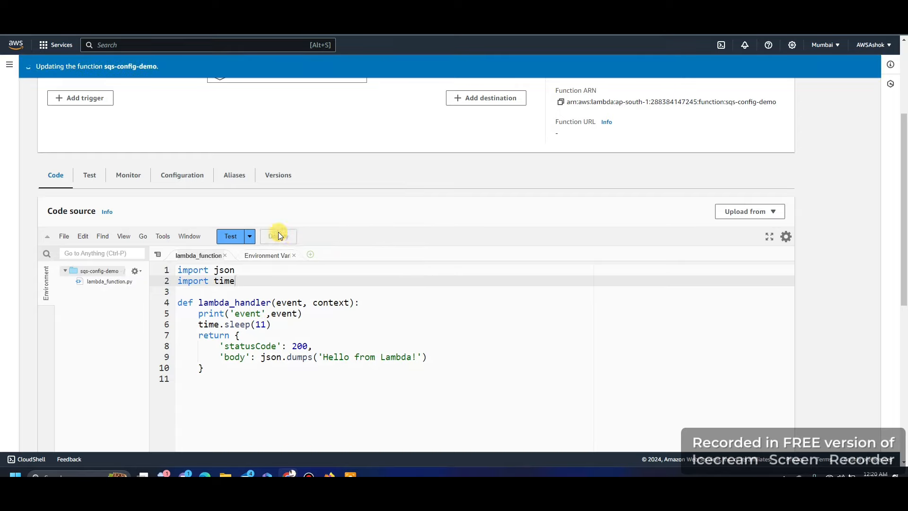
# Step: Create and save a private test event named test using the hello-world template
pyautogui.click(227, 238)
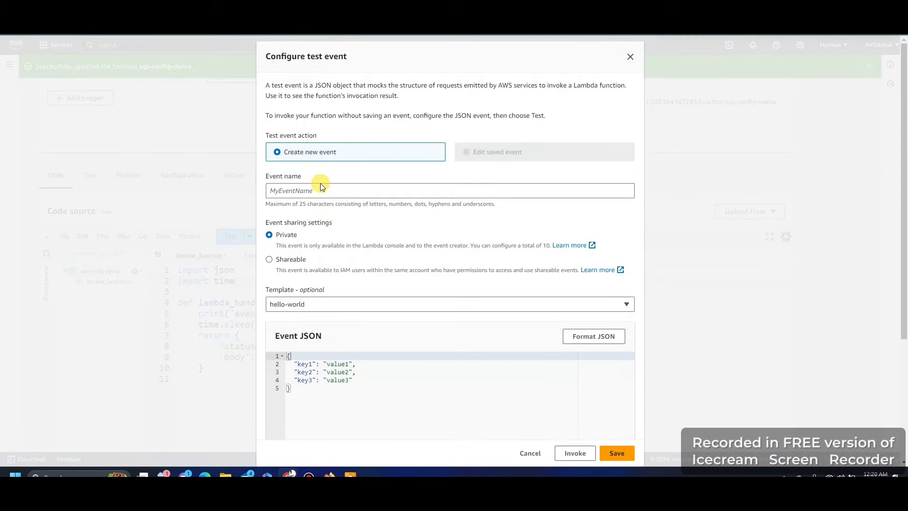
pyautogui.click(320, 192)
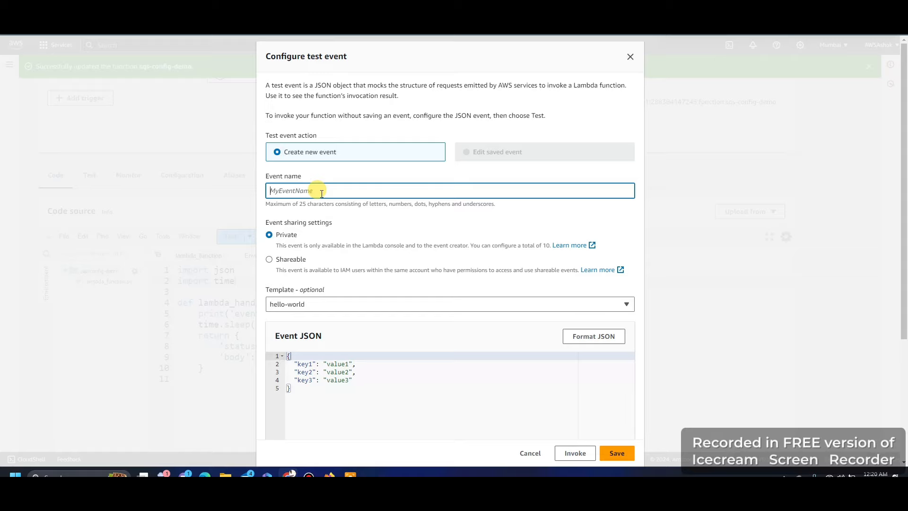
pyautogui.write('test')
pyautogui.click(300, 387)
pyautogui.click(616, 453)
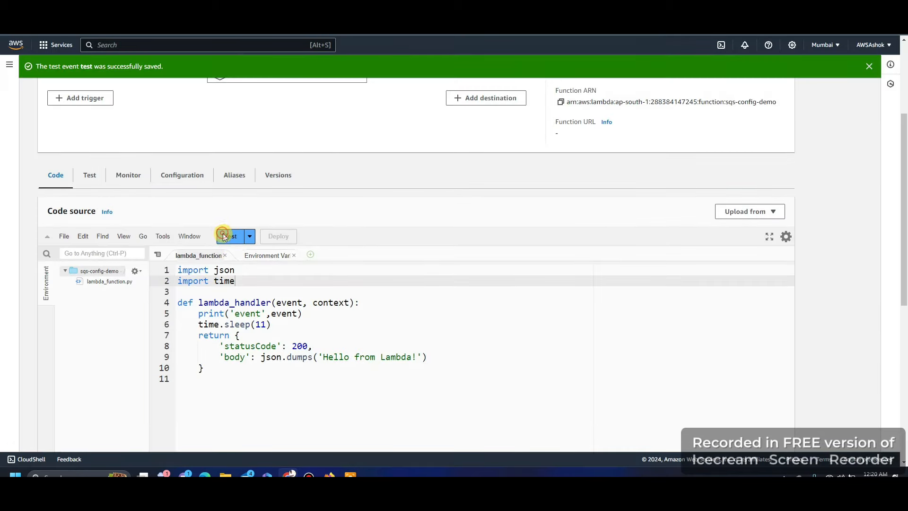
# Step: Invoke the function with the test event, check the execution results and return to the time.sleep(11) line
pyautogui.click(225, 236)
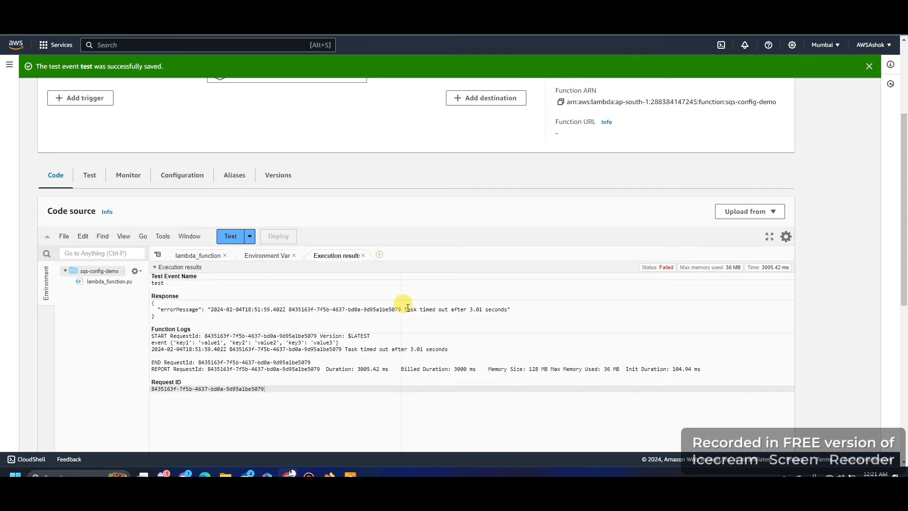
pyautogui.click(197, 256)
pyautogui.click(275, 325)
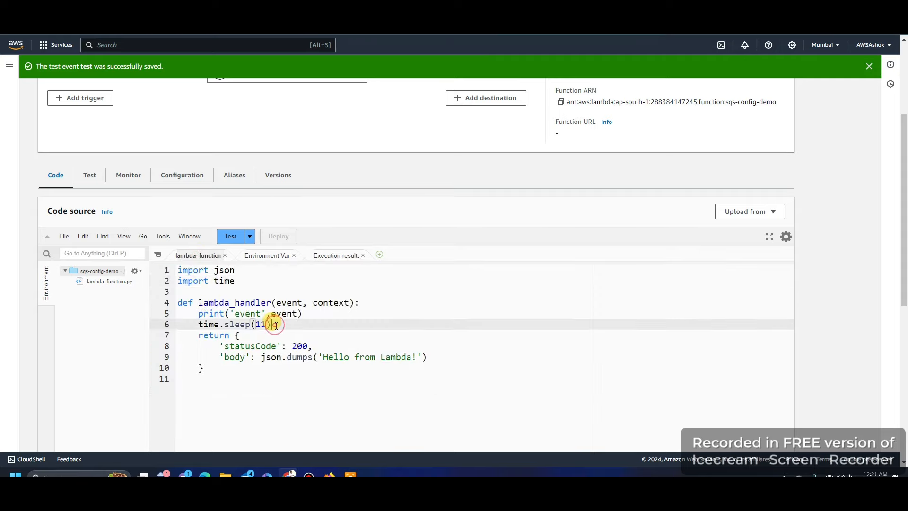
# Step: Set the function's timeout to 0 min 30 sec in its general configuration and save
pyautogui.click(182, 175)
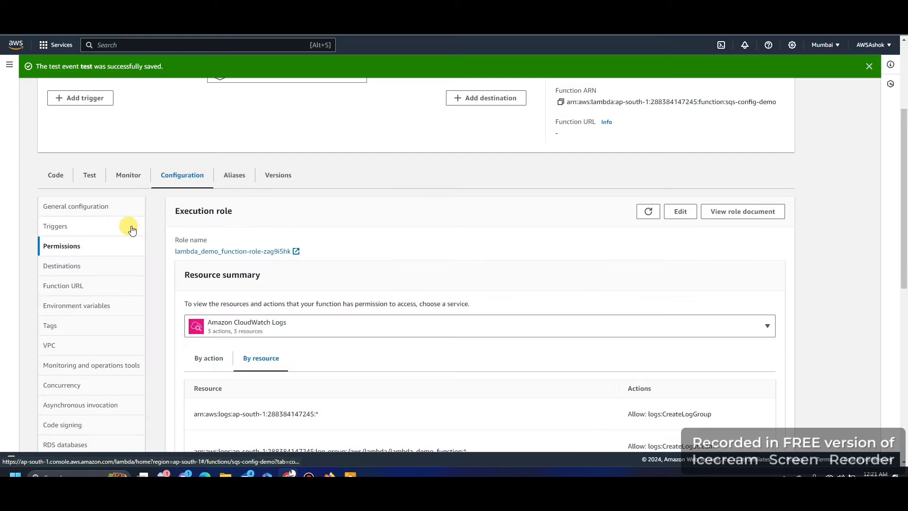
pyautogui.click(78, 206)
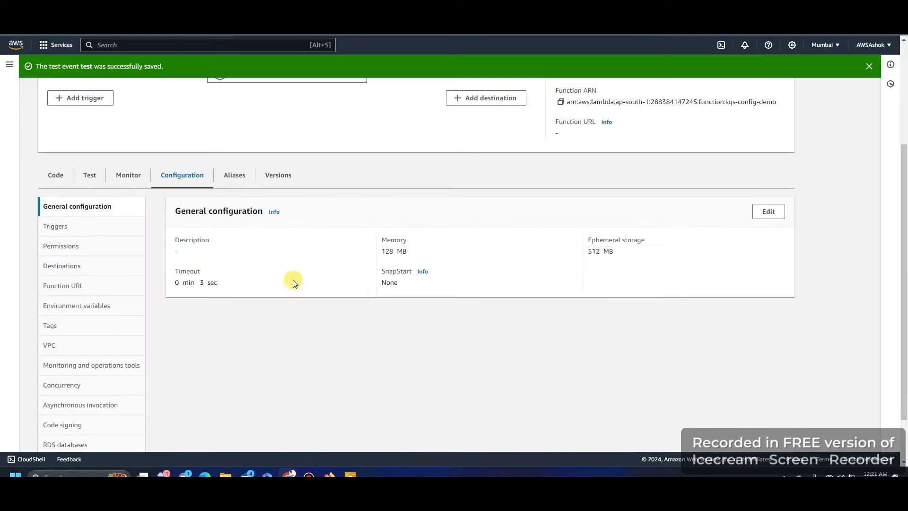
pyautogui.click(769, 211)
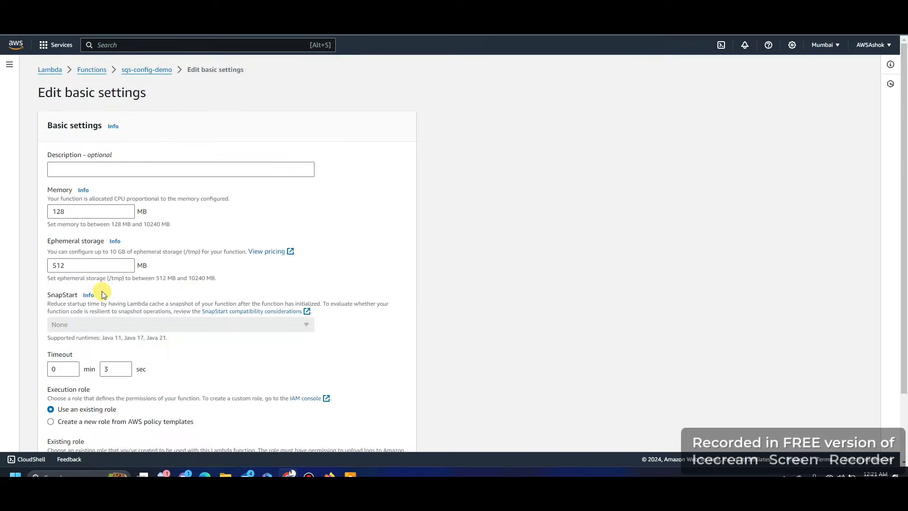
pyautogui.scroll(-2, 223, 245)
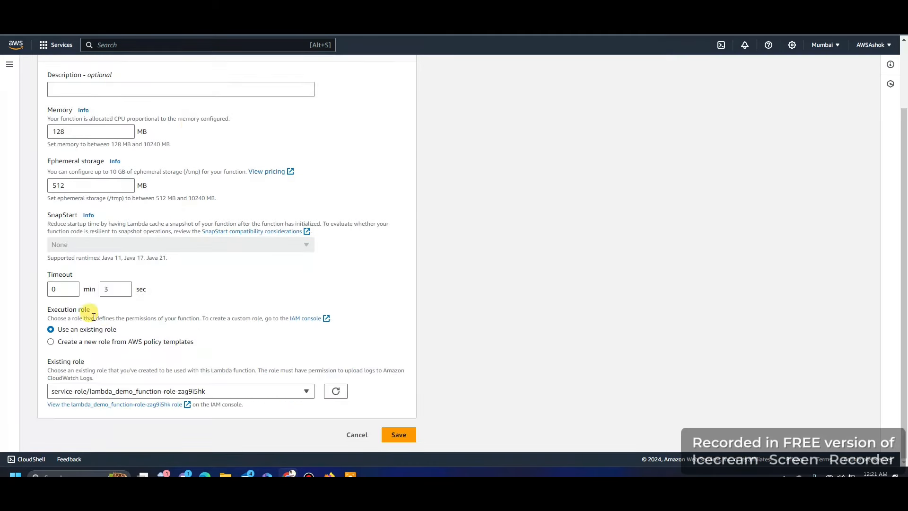
pyautogui.doubleClick(107, 288)
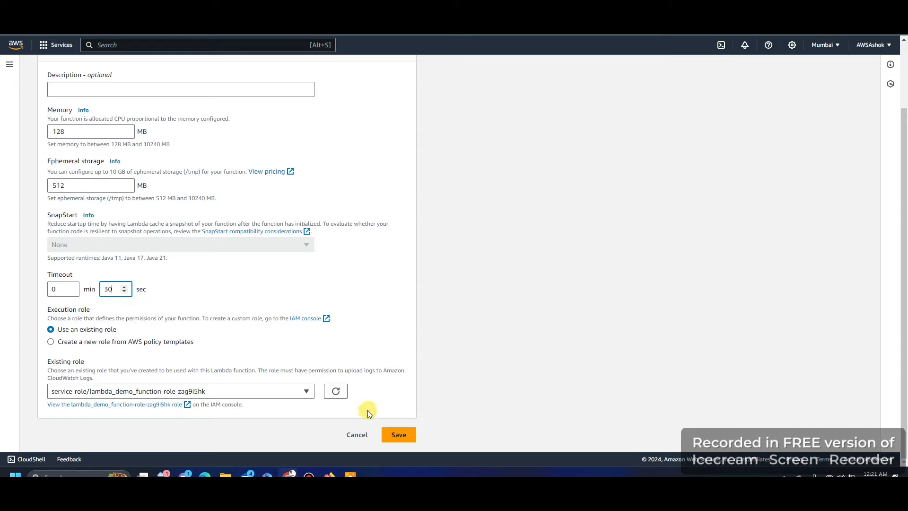
pyautogui.click(397, 435)
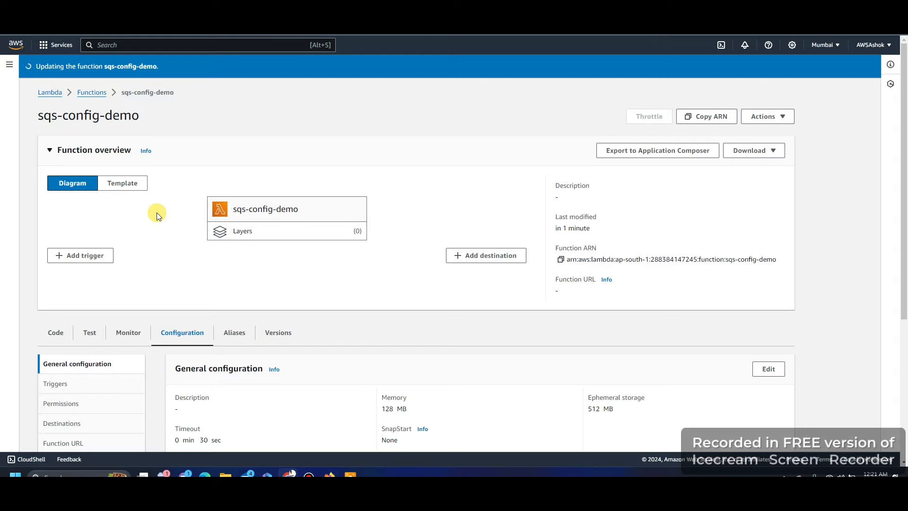
# Step: Return to the function code and rerun the saved test event under the 30-second timeout
pyautogui.scroll(-5, 152, 241)
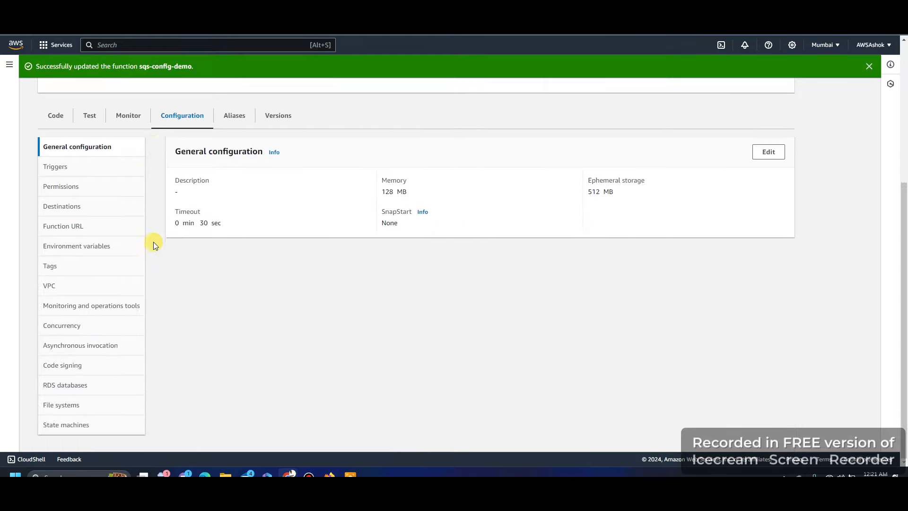
pyautogui.scroll(3, 184, 268)
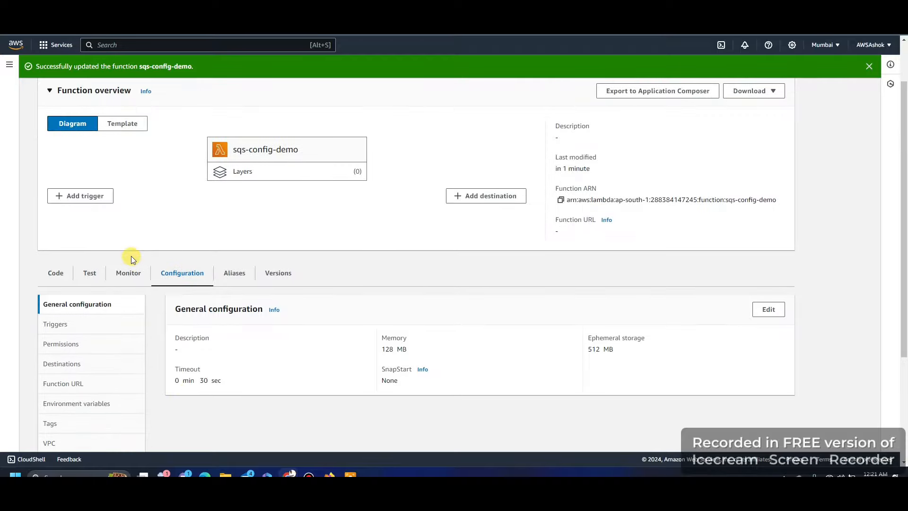
pyautogui.click(57, 273)
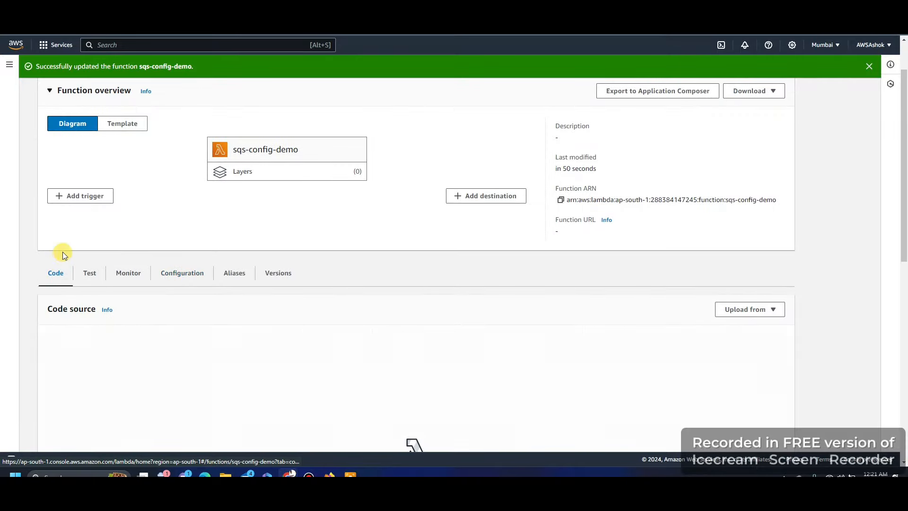
pyautogui.scroll(-3, 64, 243)
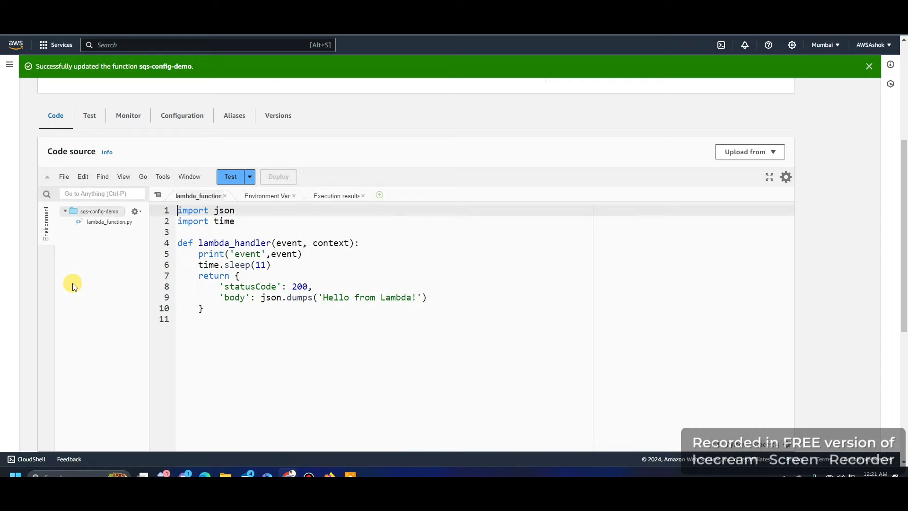
pyautogui.click(283, 266)
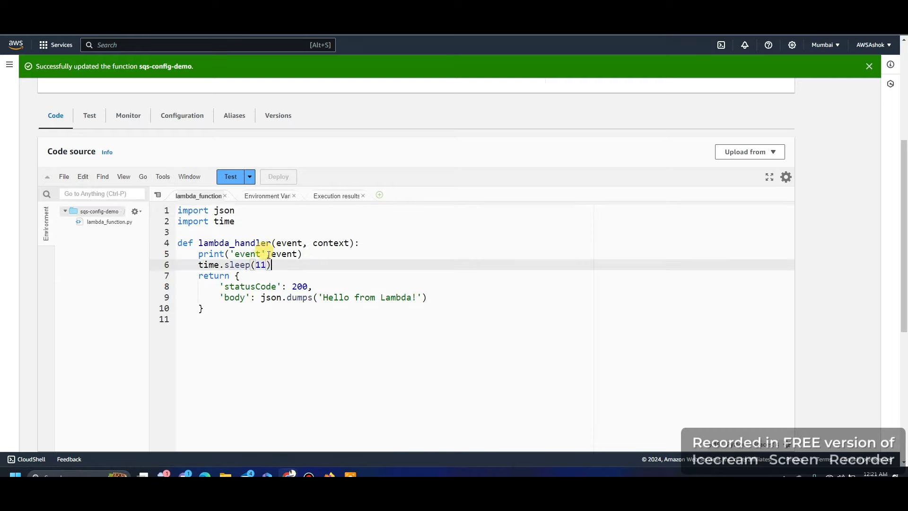
pyautogui.click(227, 178)
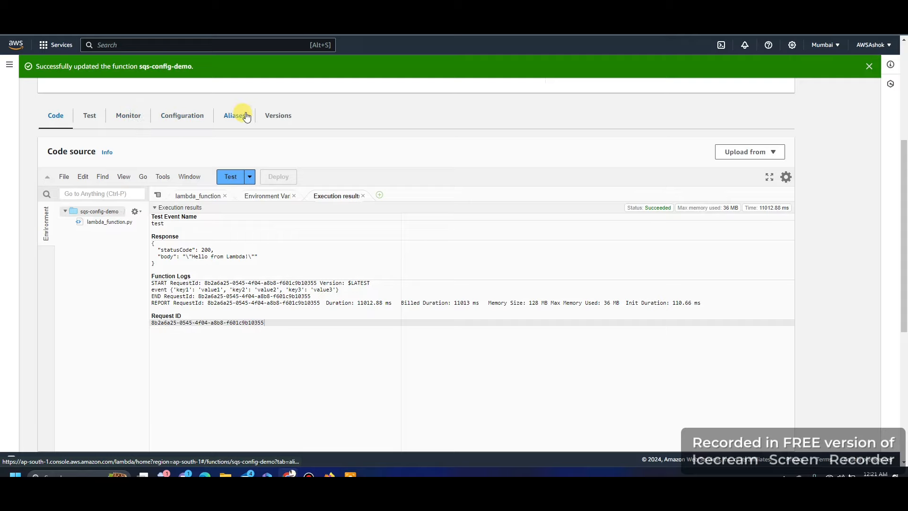
# Step: Start a new SQS trigger for the function with sqs-config-demo as the source queue
pyautogui.click(180, 116)
pyautogui.click(76, 168)
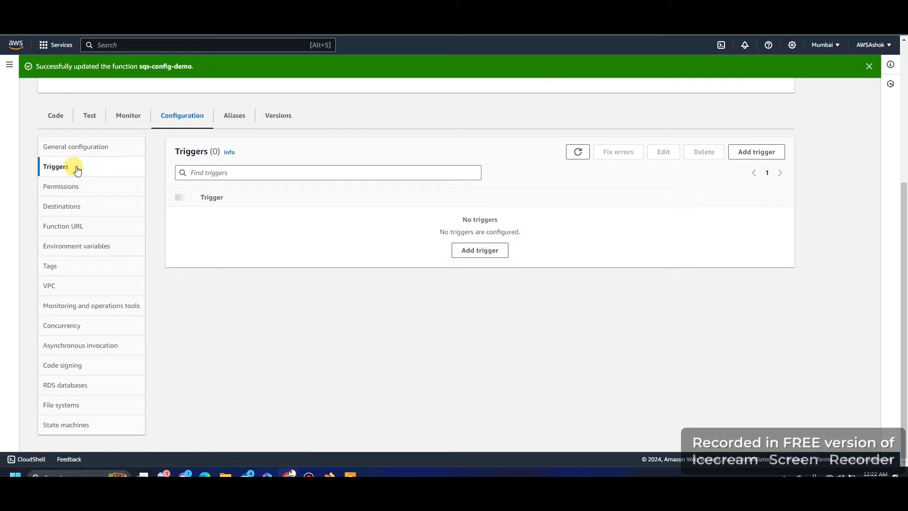
pyautogui.click(471, 249)
pyautogui.click(174, 159)
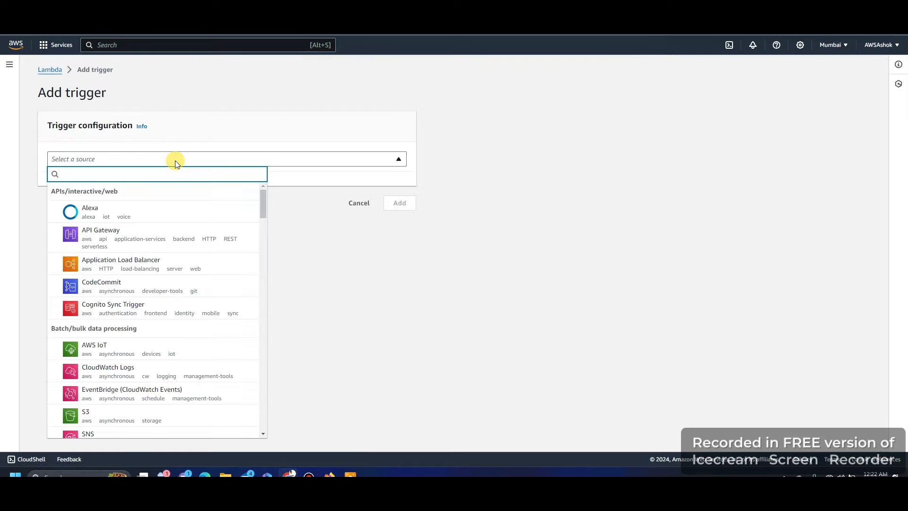
pyautogui.write('sqs')
pyautogui.click(148, 211)
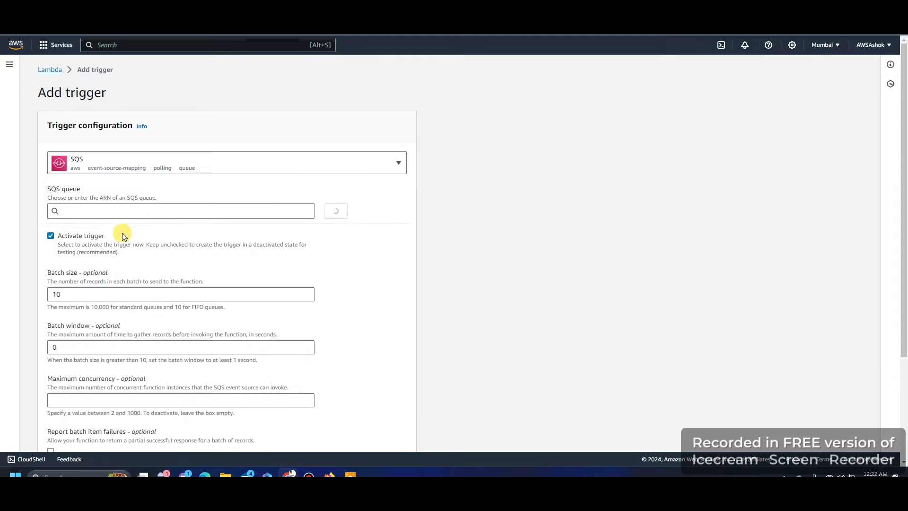
pyautogui.click(123, 213)
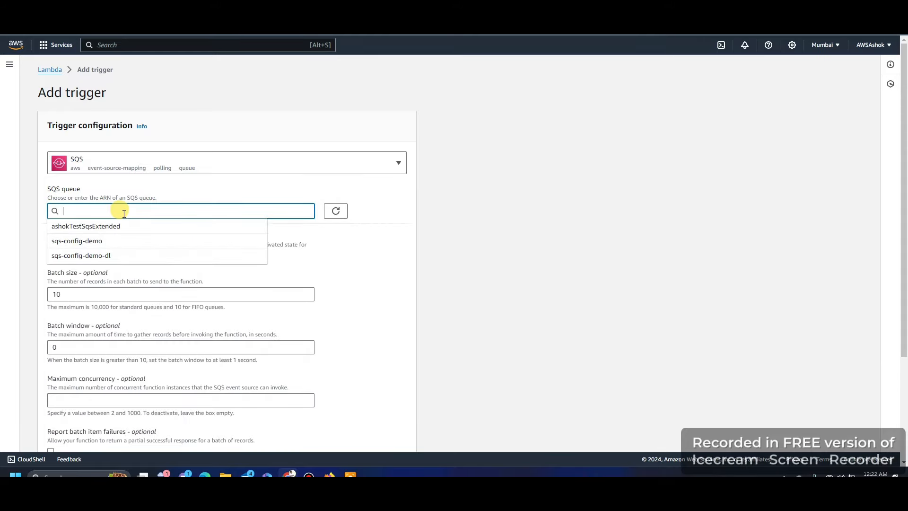
pyautogui.click(124, 245)
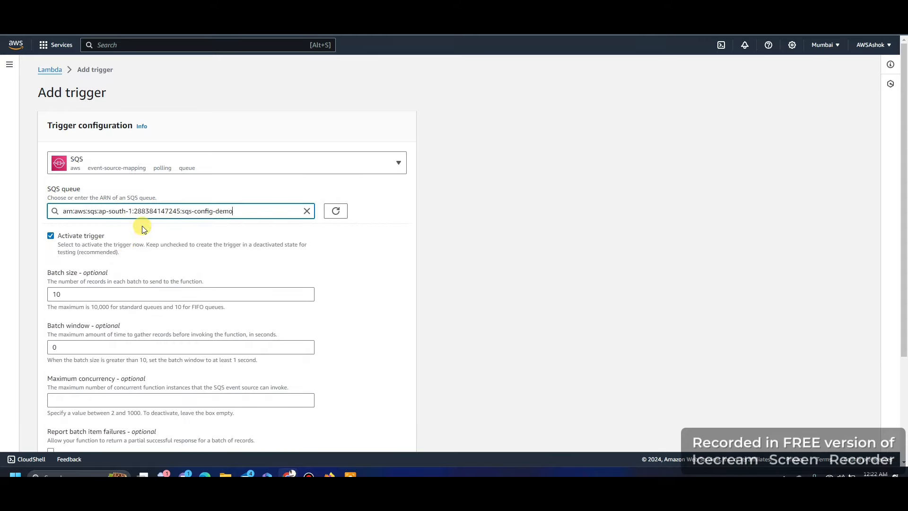
# Step: Set the SQS trigger's batch size to 1 and try to add the trigger
pyautogui.scroll(-2, 97, 253)
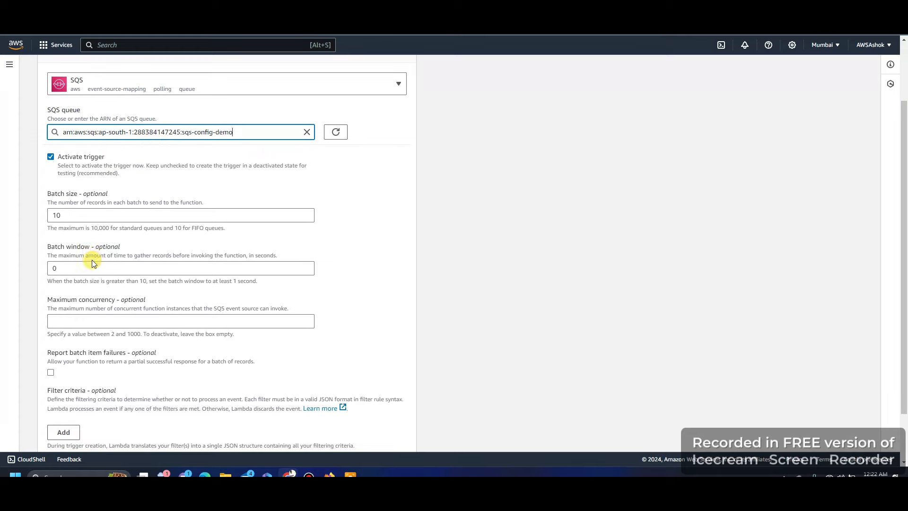
pyautogui.click(76, 217)
pyautogui.press('BackSpace')
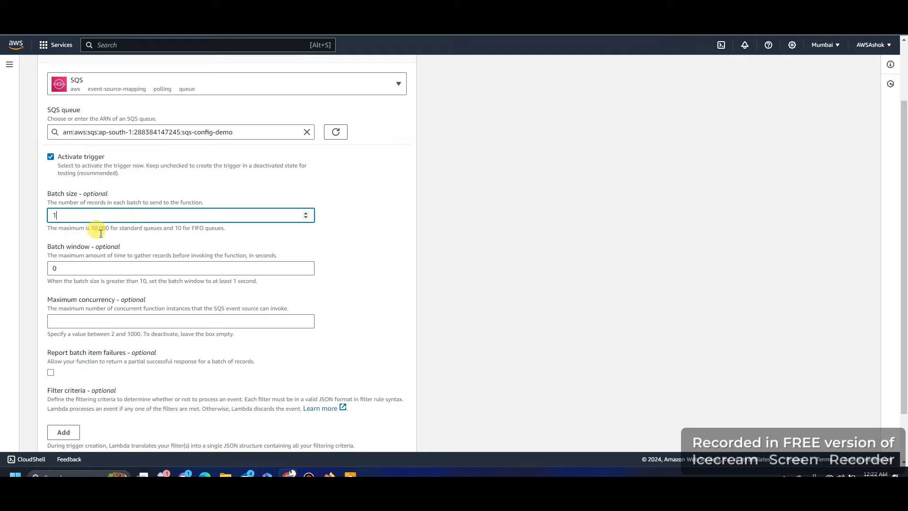
pyautogui.scroll(-1, 106, 246)
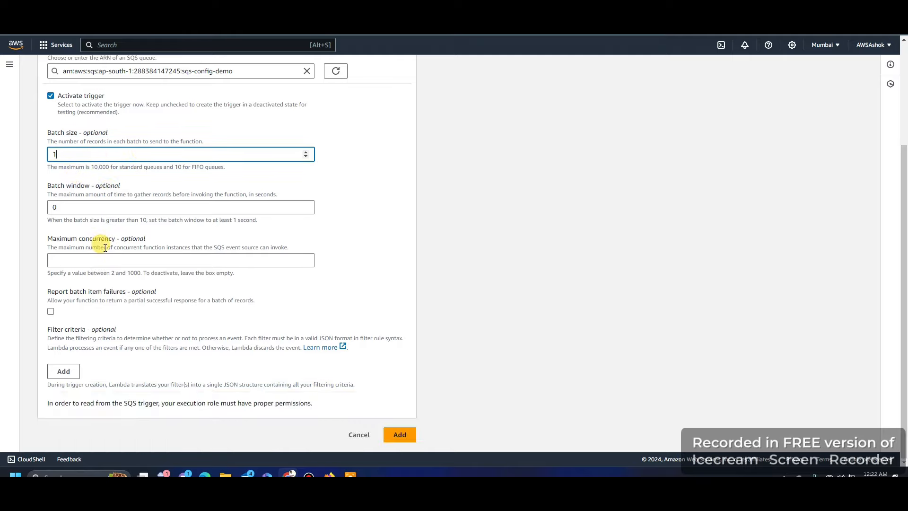
pyautogui.scroll(2, 360, 236)
pyautogui.scroll(-2, 374, 284)
pyautogui.click(395, 435)
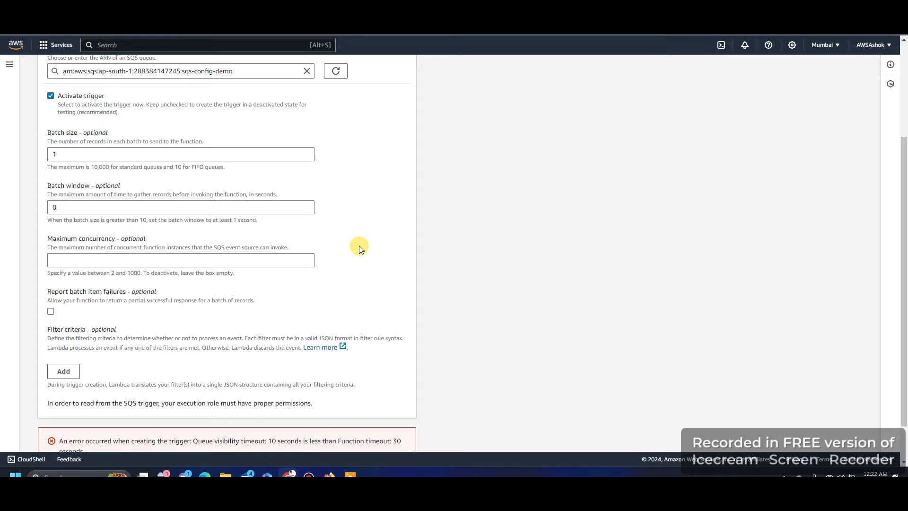
# Step: Examine the trigger creation error and switch to the edit page of the sqs-config-demo queue
pyautogui.scroll(-1, 361, 265)
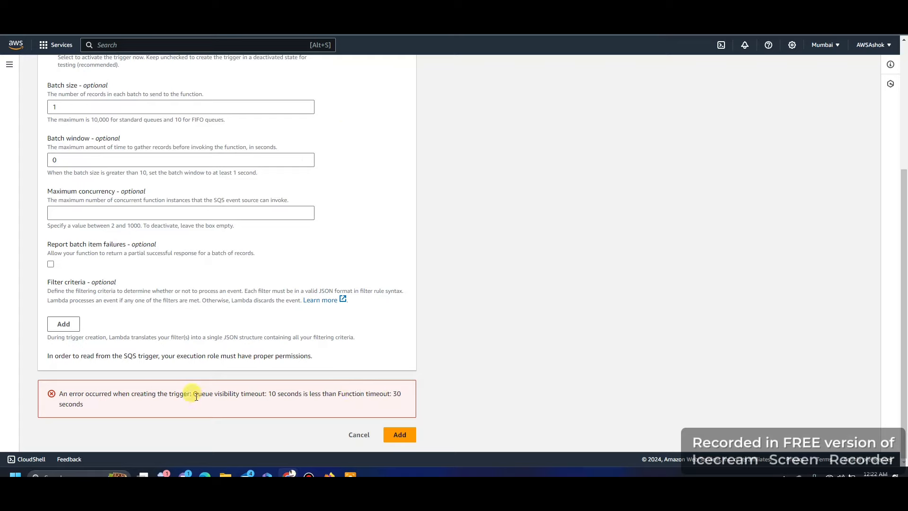
pyautogui.moveTo(194, 396); pyautogui.dragTo(199, 403)
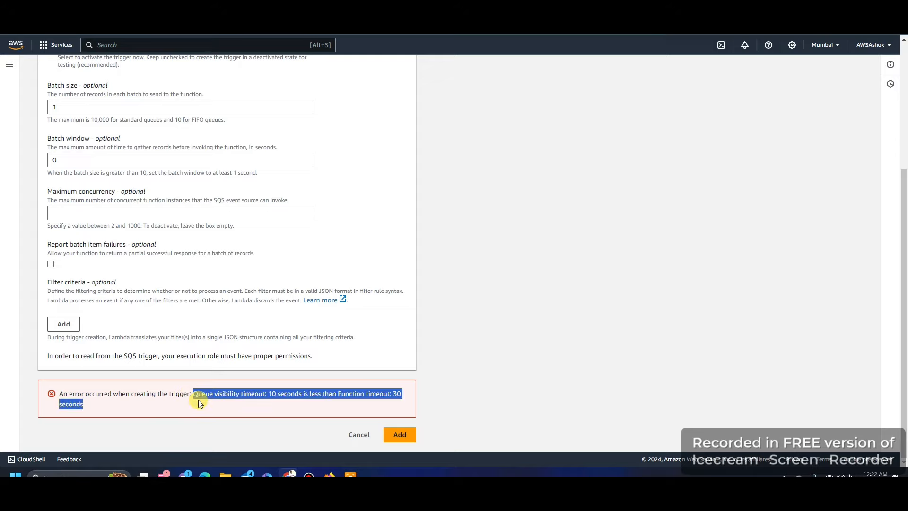
pyautogui.click(214, 393)
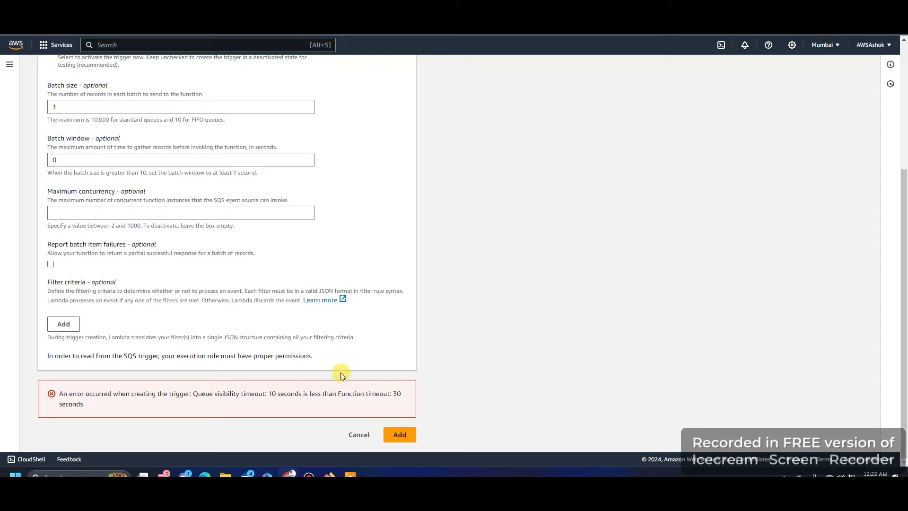
pyautogui.scroll(4, 268, 376)
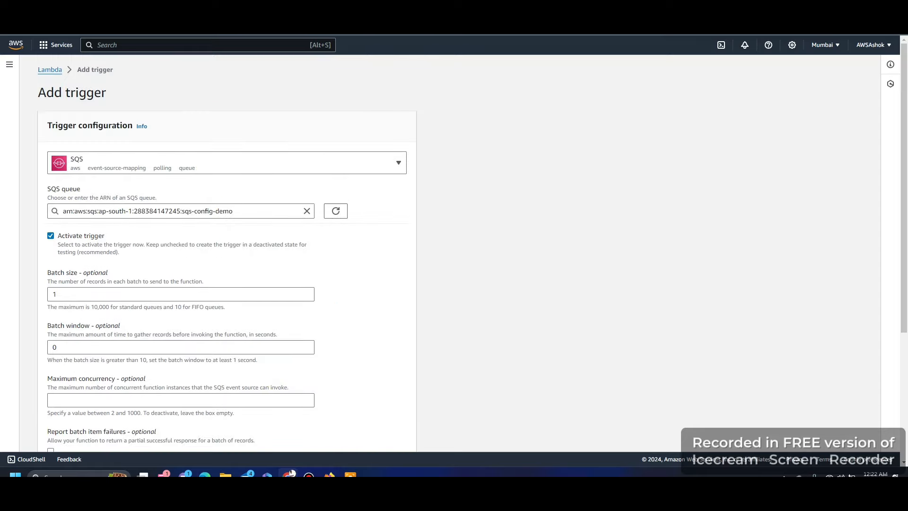
pyautogui.hotkey('ctrl', 'Tab')
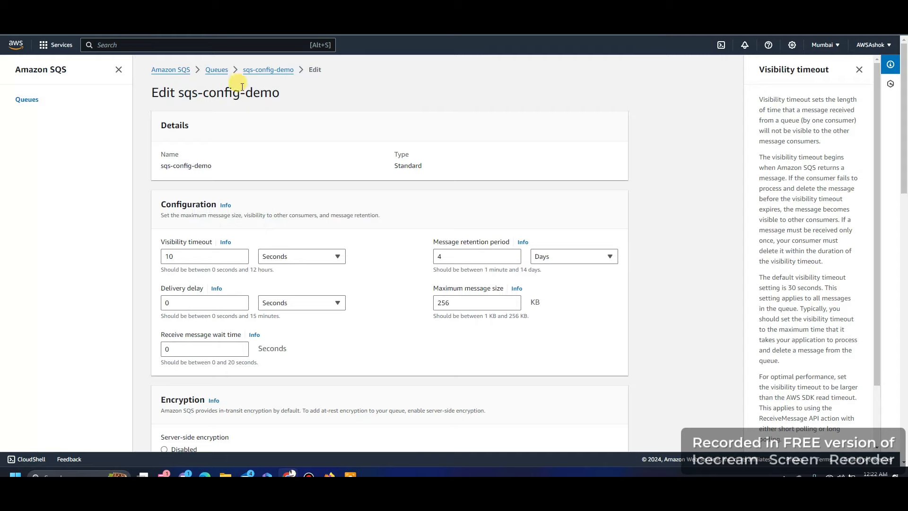
# Step: Set the sqs-config-demo queue's visibility timeout to 10 minutes, save it, and retry adding the Lambda function's SQS trigger
pyautogui.doubleClick(173, 256)
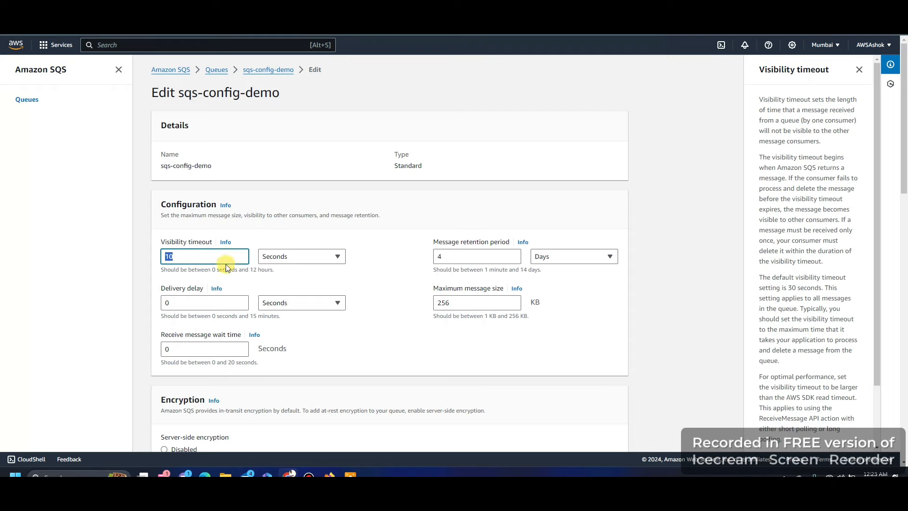
pyautogui.click(300, 256)
pyautogui.click(305, 281)
pyautogui.scroll(-7, 364, 290)
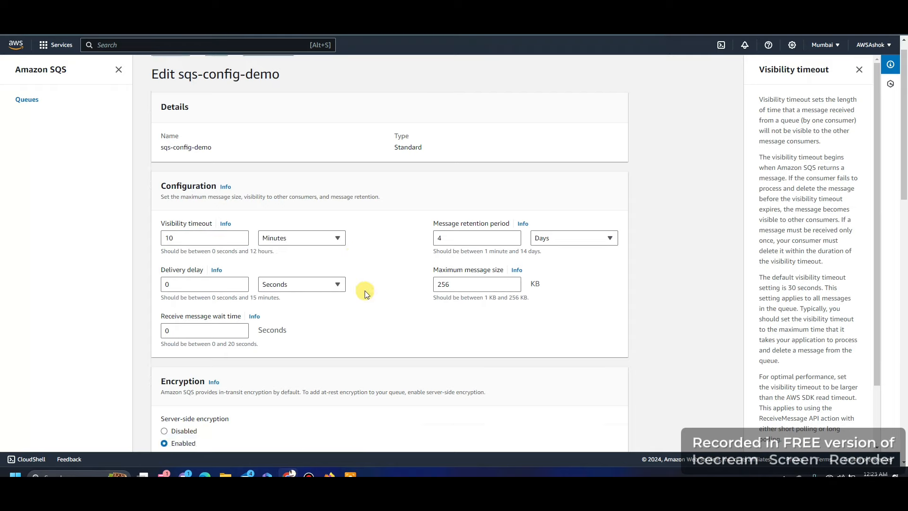
pyautogui.scroll(-2, 778, 305)
pyautogui.scroll(-10, 662, 378)
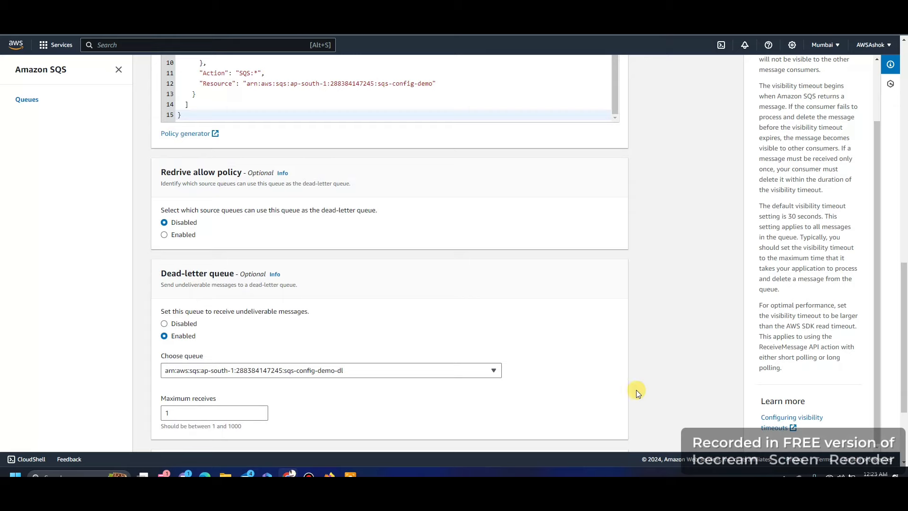
pyautogui.click(611, 436)
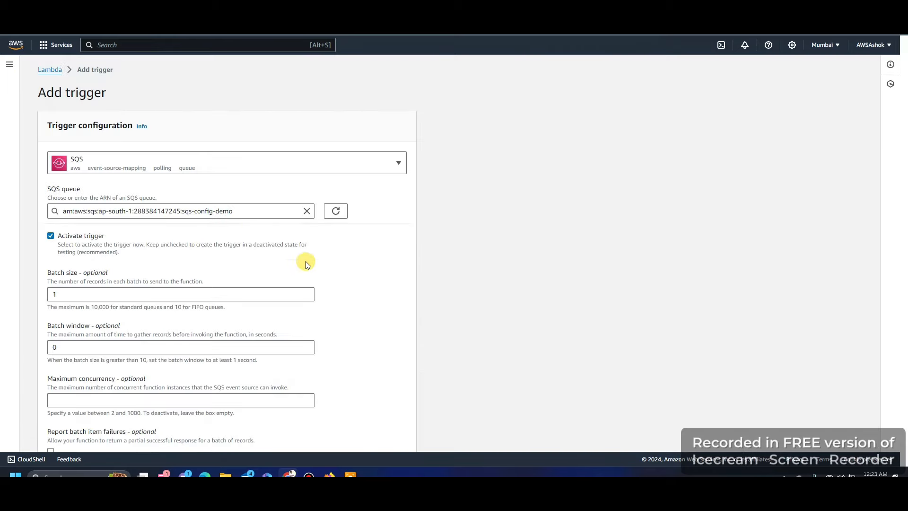
pyautogui.scroll(-4, 306, 264)
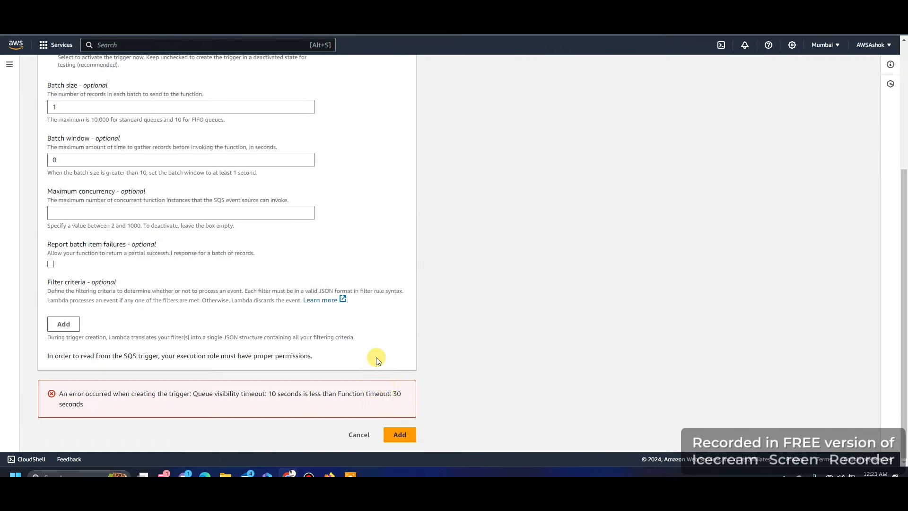
pyautogui.click(399, 432)
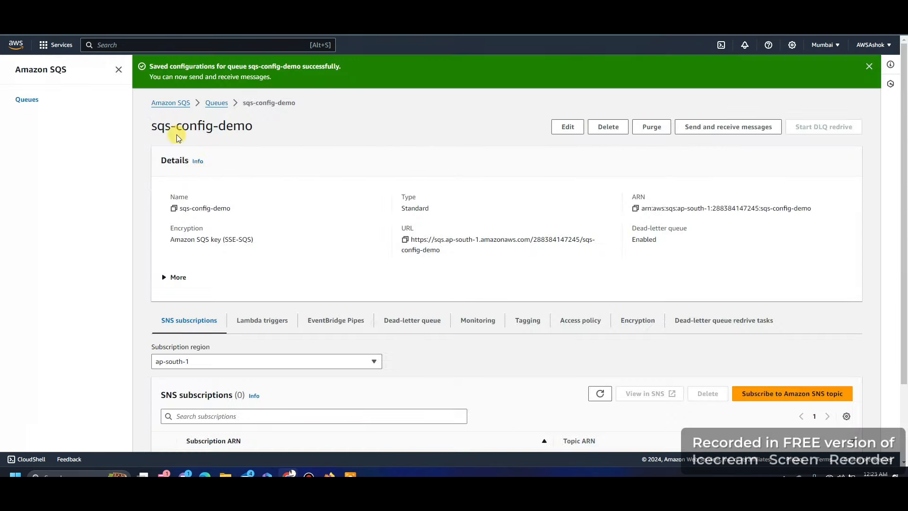
# Step: Set the sqs-config-demo queue's visibility timeout back to 10 seconds, save it and dismiss the notifications
pyautogui.scroll(-3, 293, 208)
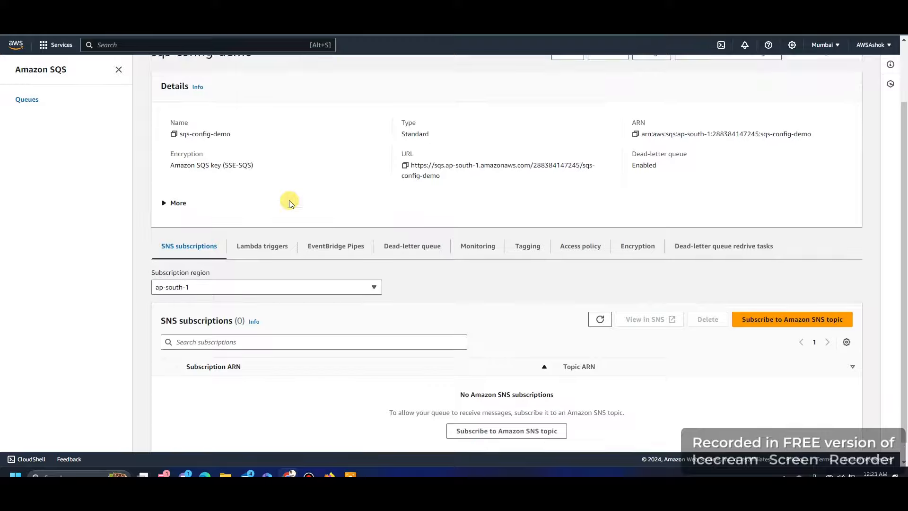
pyautogui.scroll(3, 290, 200)
pyautogui.click(567, 126)
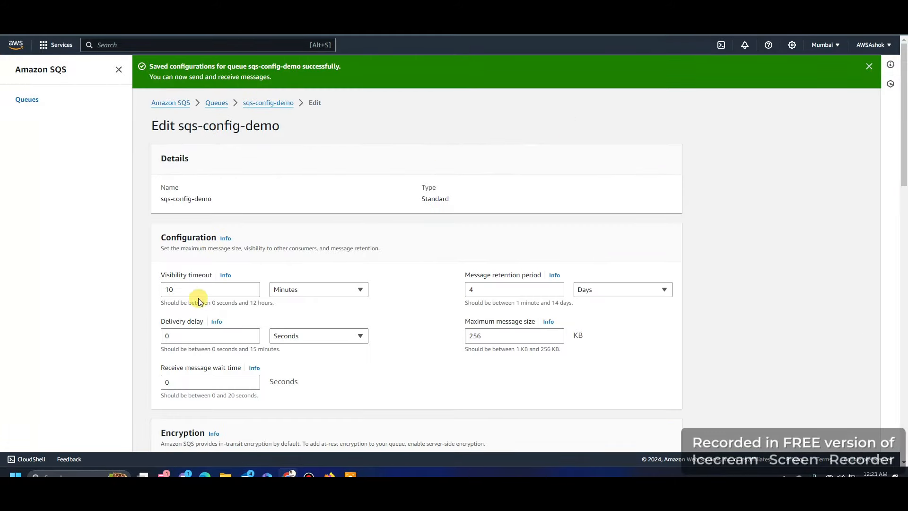
pyautogui.click(295, 290)
pyautogui.click(294, 306)
pyautogui.scroll(-15, 713, 234)
pyautogui.click(663, 431)
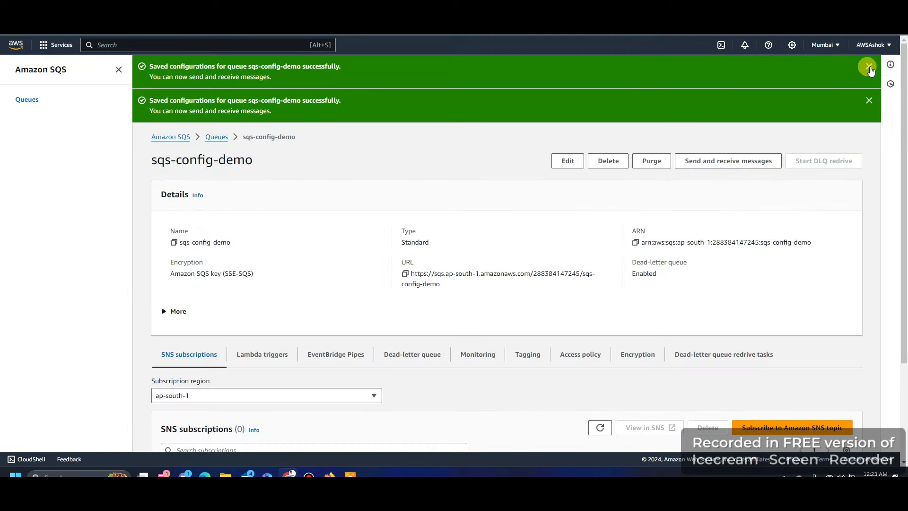
pyautogui.click(869, 67)
pyautogui.click(869, 66)
# Step: Return to the Lambda function's triggers, refresh the list and check the SQS trigger's state and details
pyautogui.click(203, 19)
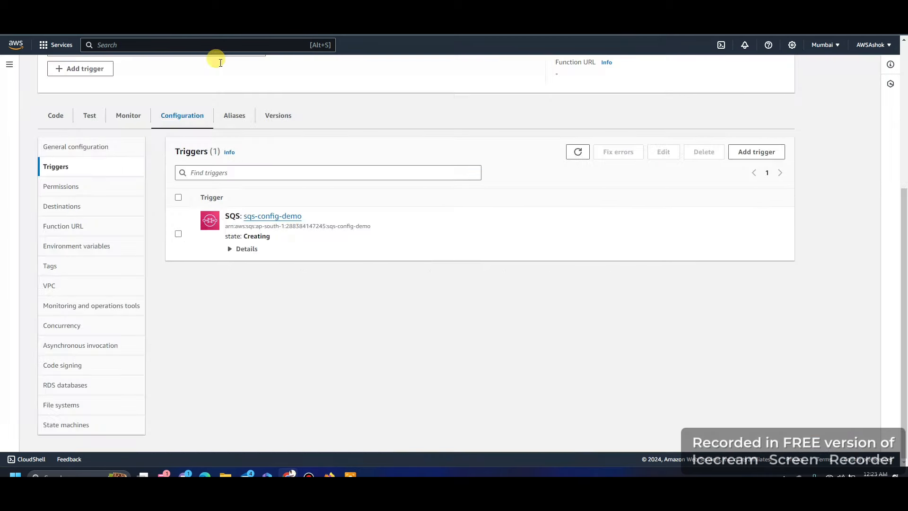
pyautogui.click(578, 152)
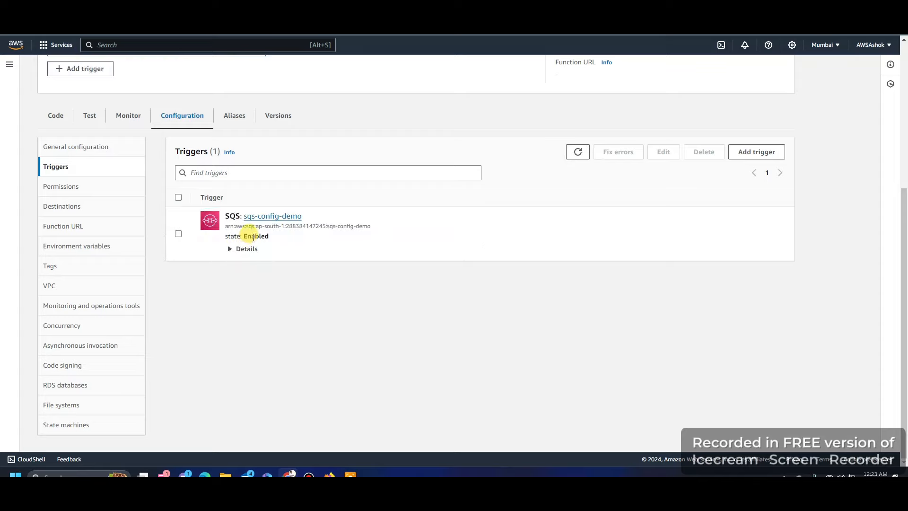
pyautogui.click(230, 247)
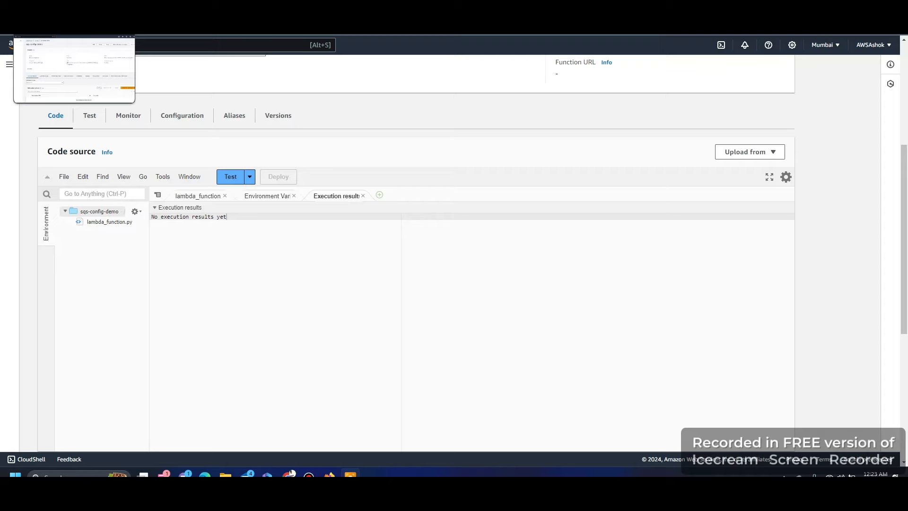
# Step: Open message sending for the sqs-config-demo queue and enter "DEMO Message" as the message body
pyautogui.click(66, 35)
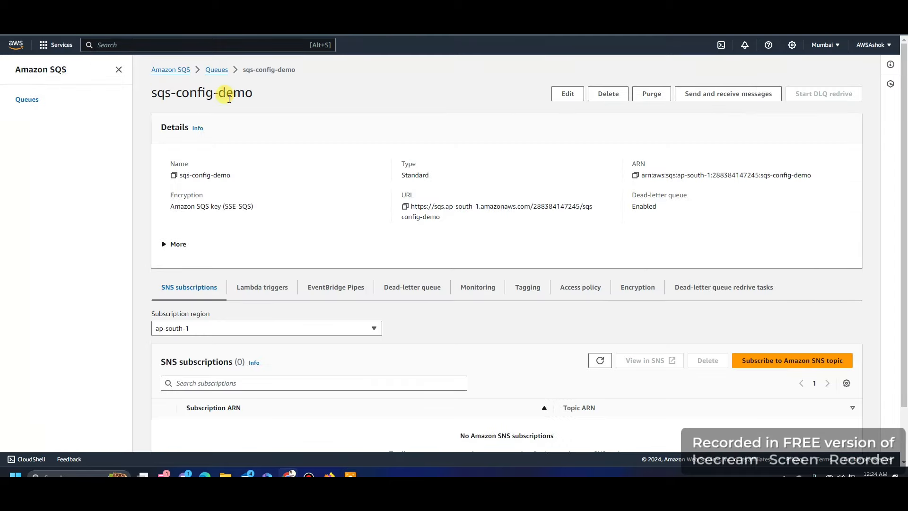
pyautogui.click(723, 94)
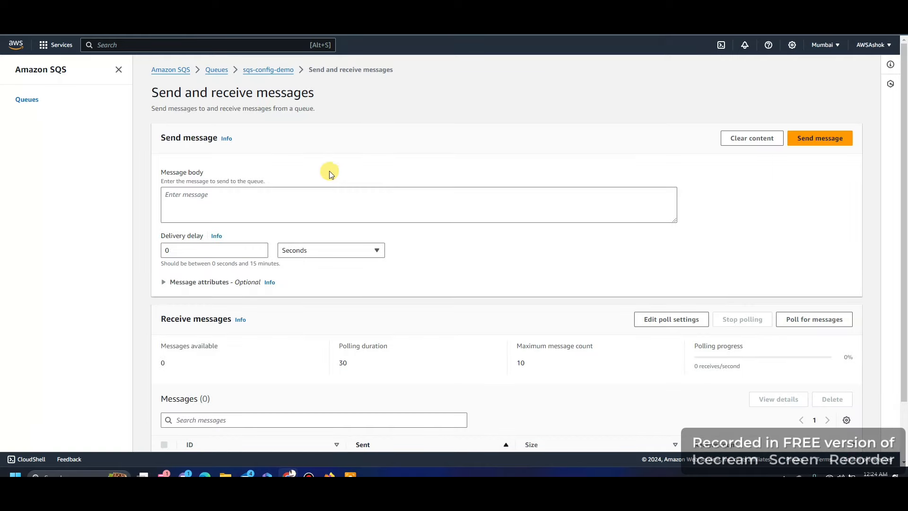
pyautogui.click(220, 202)
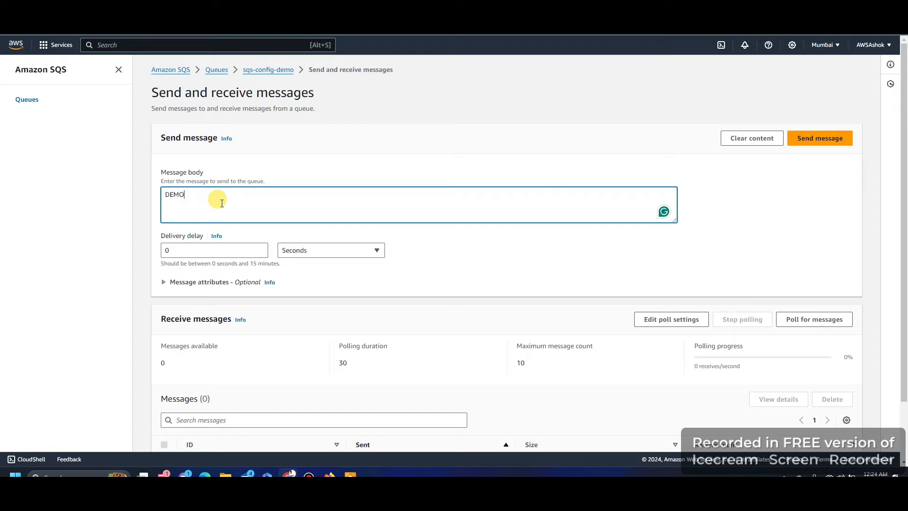
pyautogui.write('essage')
# Step: Bring up the lambda_function code in the Lambda editor, then return to the queue and send the prepared message
pyautogui.click(135, 21)
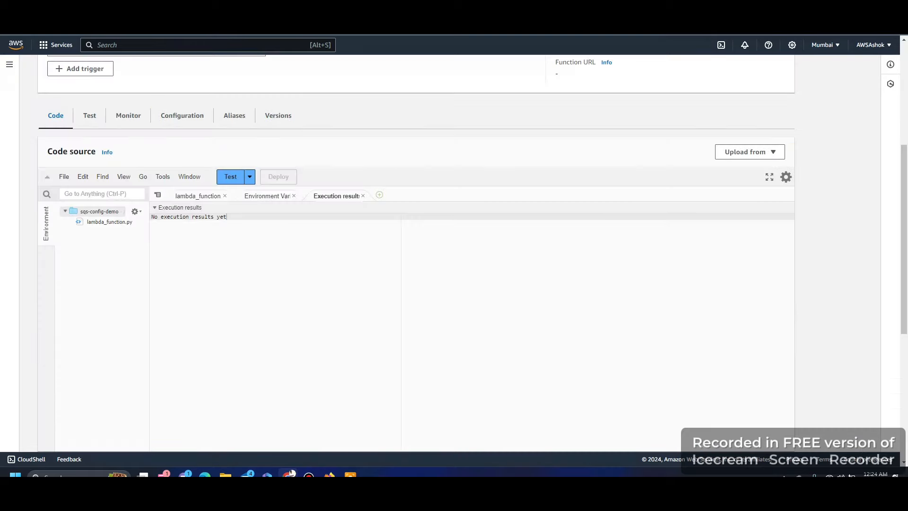
pyautogui.click(190, 193)
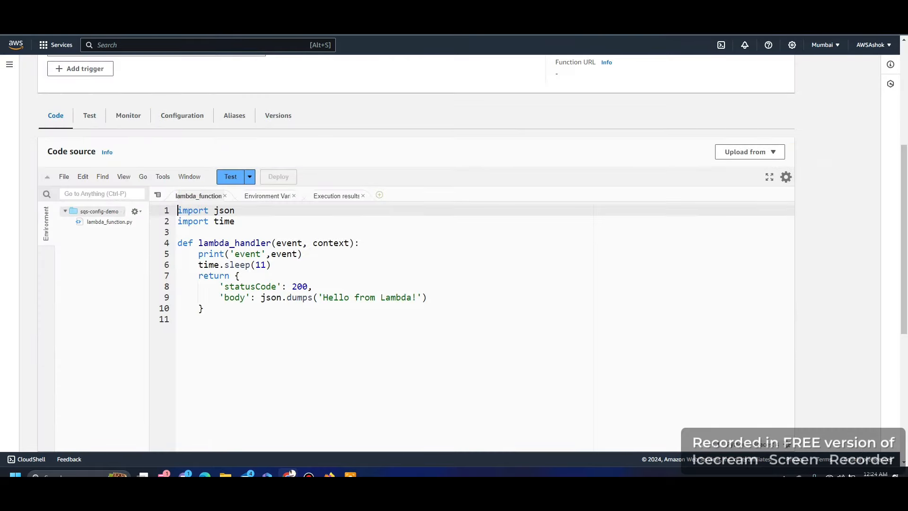
pyautogui.click(236, 21)
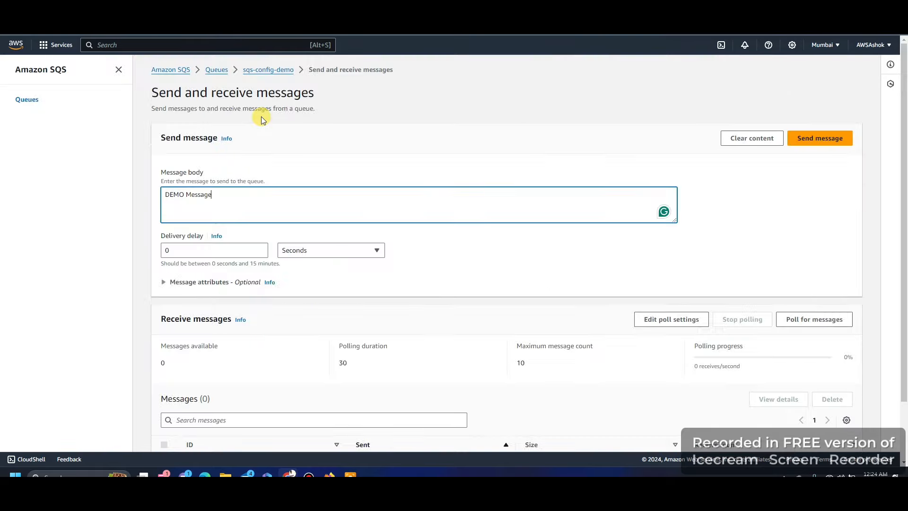
pyautogui.click(813, 141)
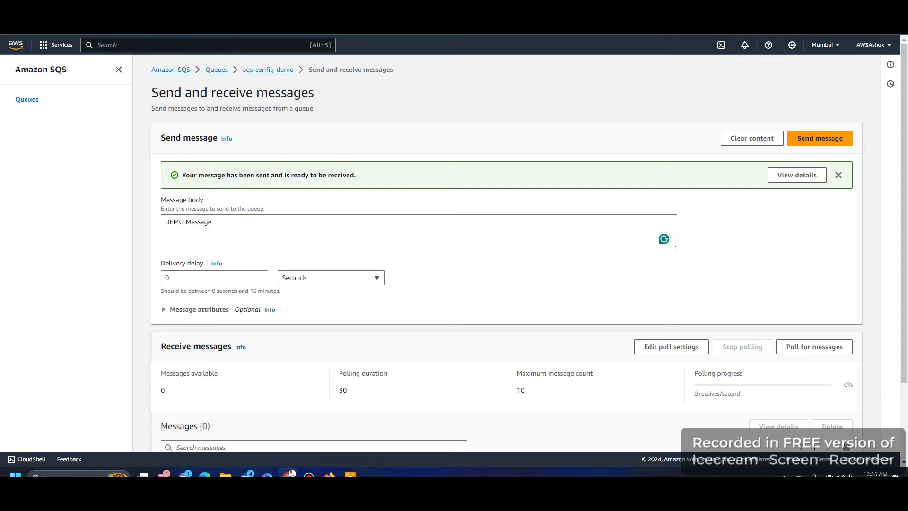
# Step: Switch to the Lambda function code and examine the lambda_handler body
pyautogui.click(171, 19)
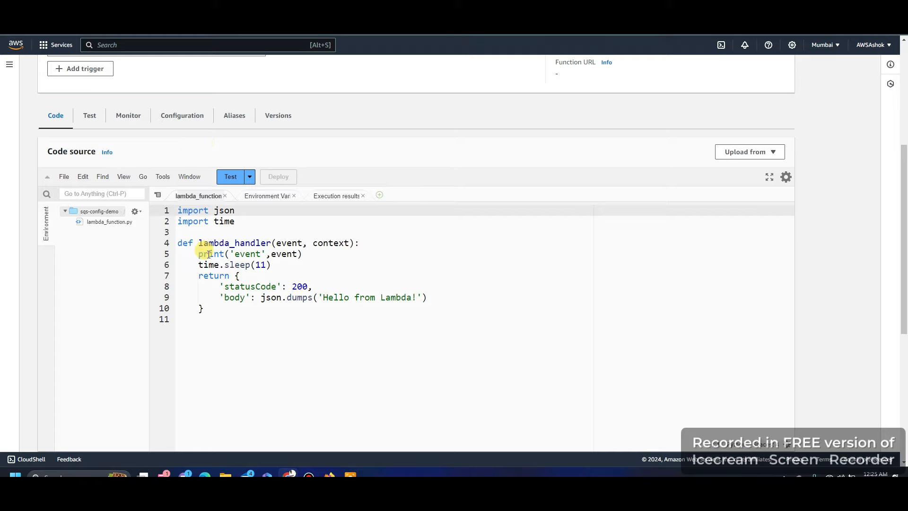
pyautogui.click(179, 243)
pyautogui.moveTo(181, 248); pyautogui.dragTo(205, 306)
pyautogui.click(216, 309)
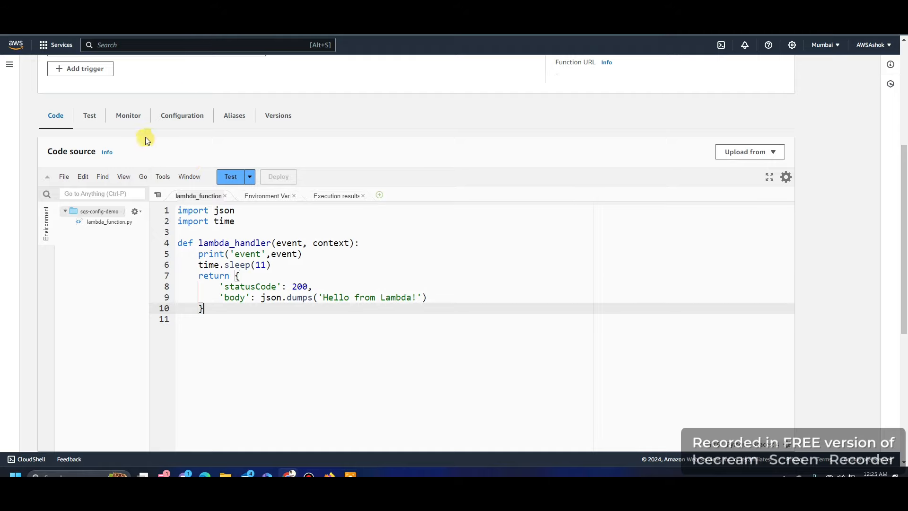
# Step: Open the CloudWatch logs from the Lambda function's monitoring view
pyautogui.click(134, 117)
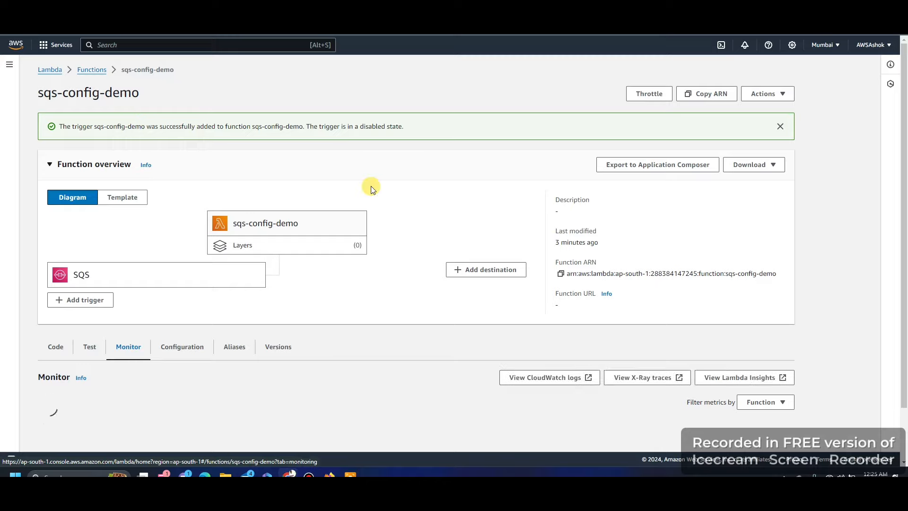
pyautogui.scroll(-1, 374, 199)
pyautogui.click(520, 307)
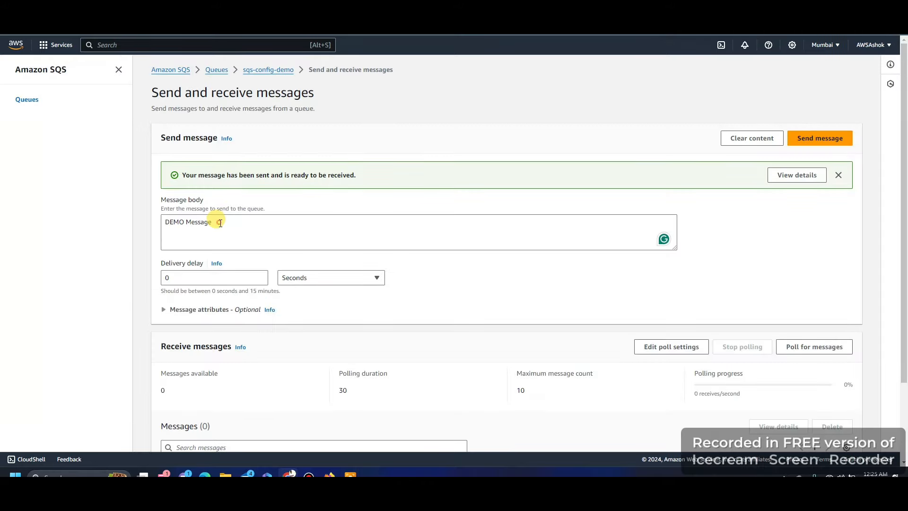
# Step: Copy the "DEMO Message" text from the message body on the queue's send and receive page
pyautogui.moveTo(217, 223); pyautogui.dragTo(162, 219)
pyautogui.hotkey('ctrl', 'c')
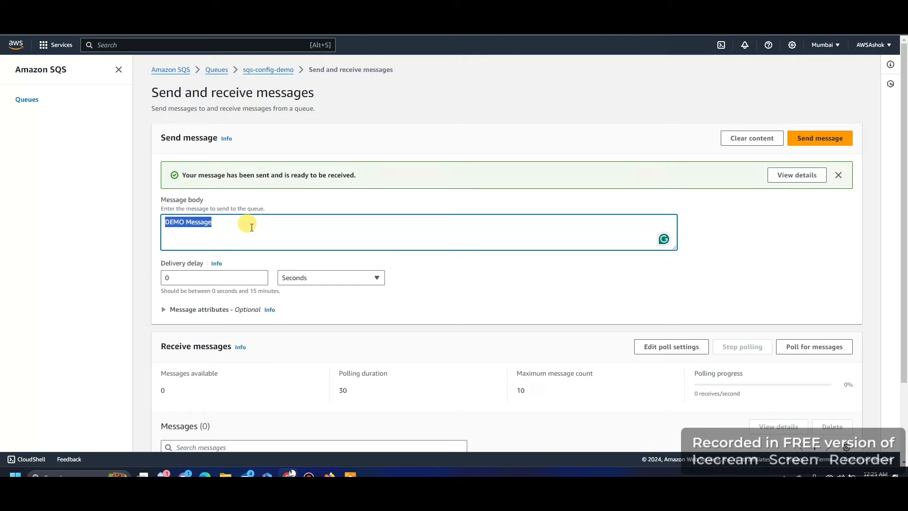
pyautogui.click(203, 9)
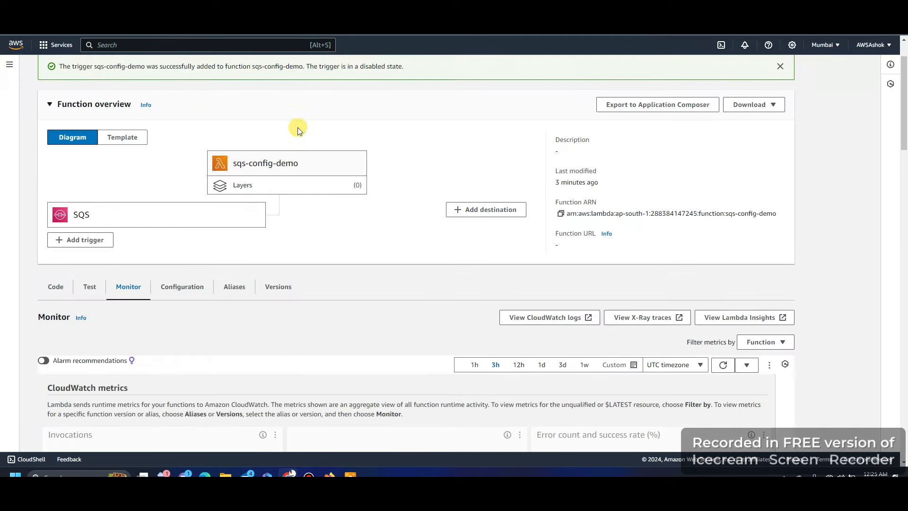
# Step: Refresh the log streams of /aws/lambda/sqs-config-demo in CloudWatch and open the search across the whole log group
pyautogui.click(288, 10)
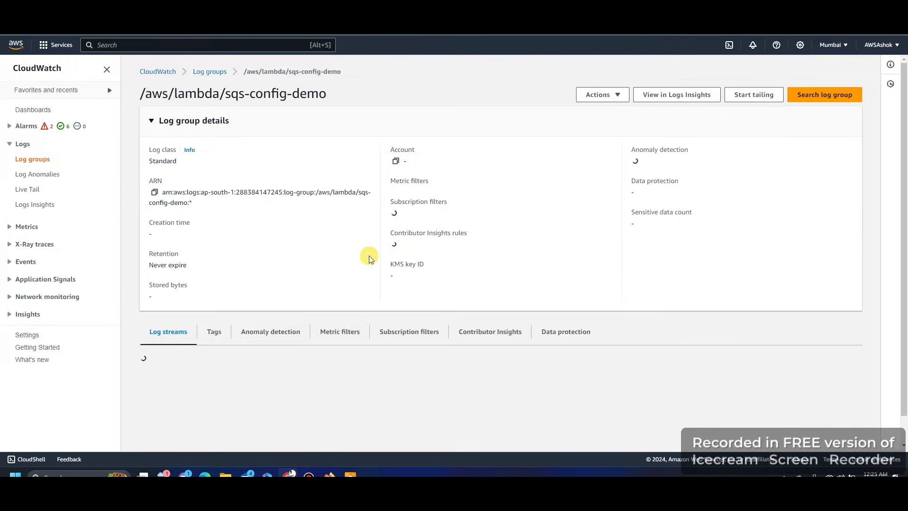
pyautogui.scroll(-1, 279, 254)
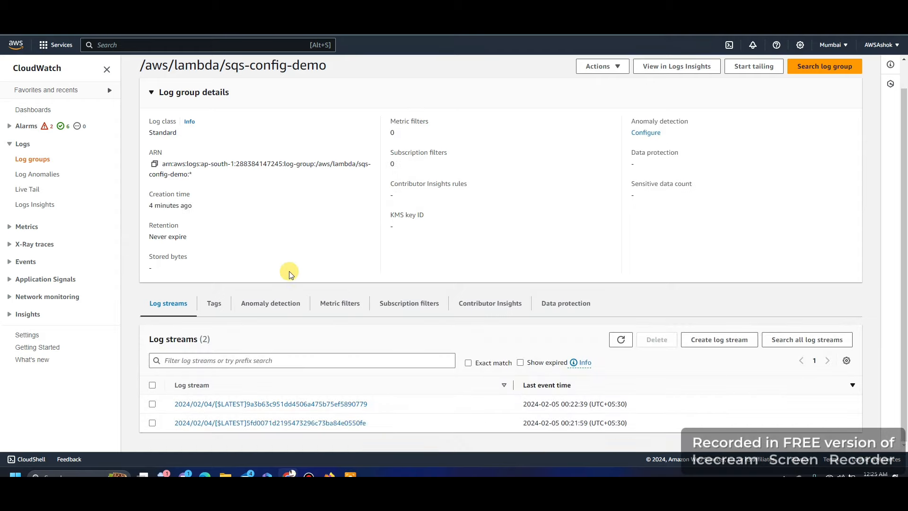
pyautogui.click(621, 340)
pyautogui.scroll(1, 553, 157)
pyautogui.click(816, 97)
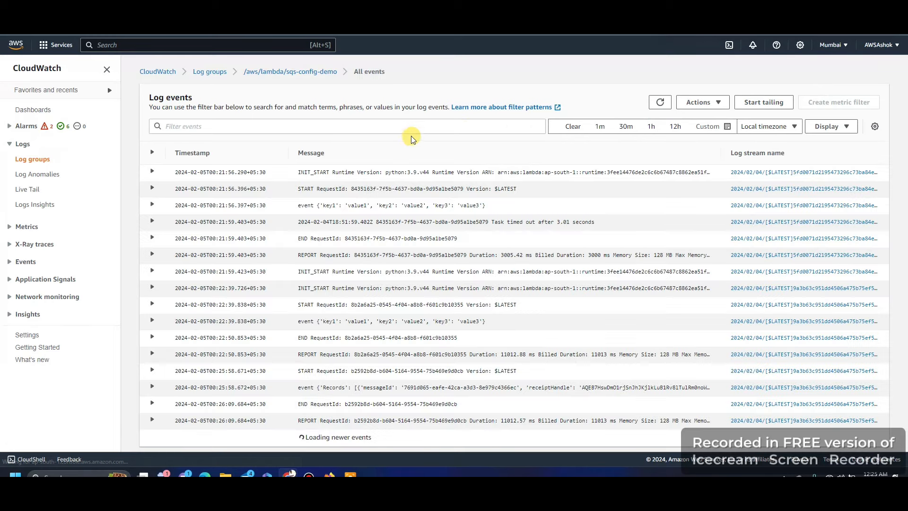
# Step: Filter the log events by the quoted phrase "DEMO Message" over the last 30 minutes
pyautogui.click(405, 126)
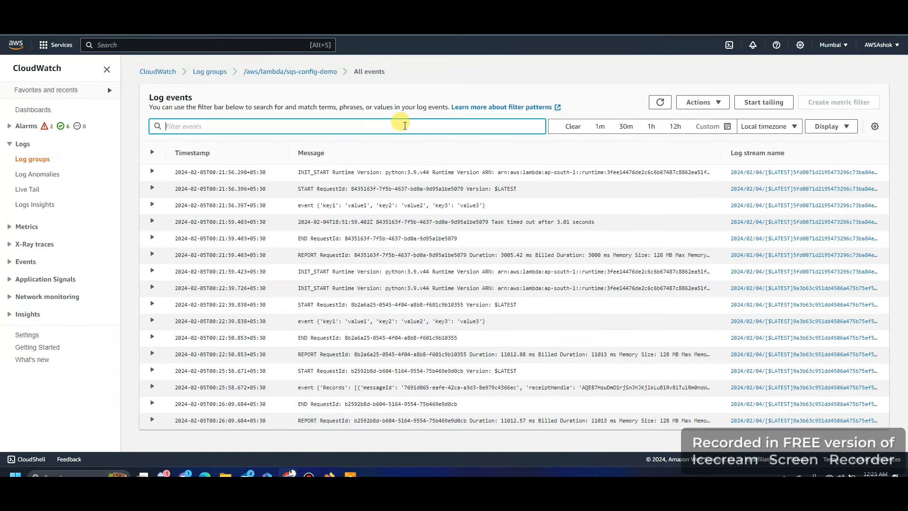
pyautogui.write('""')
pyautogui.hotkey('ctrl', 'v')
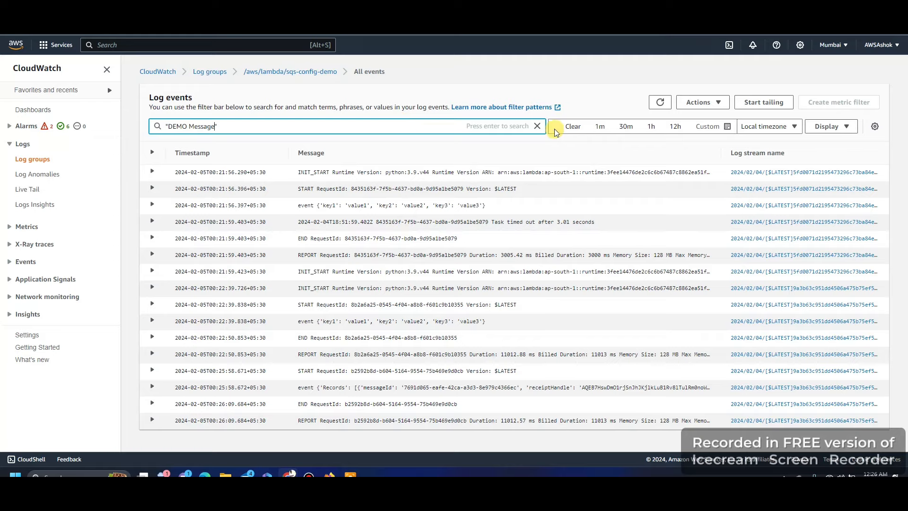
pyautogui.click(626, 127)
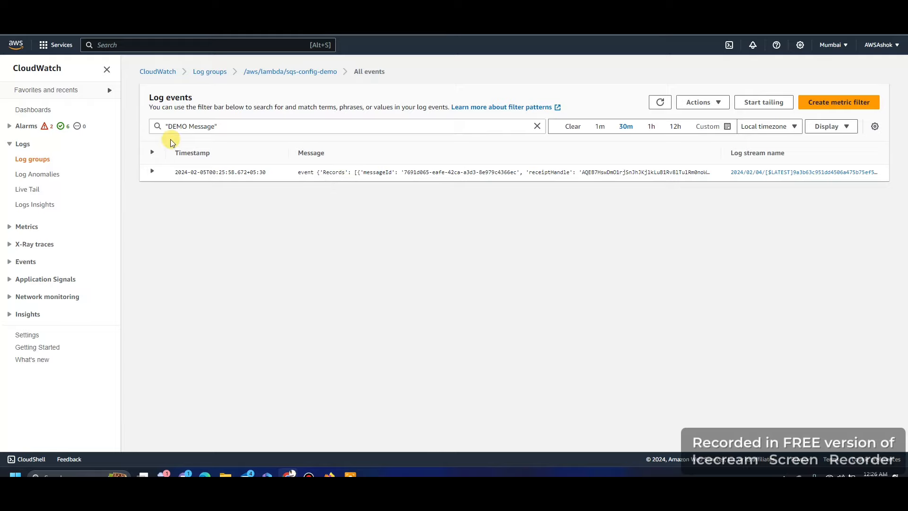
# Step: Expand the log event matching the message and examine its record details
pyautogui.moveTo(169, 127); pyautogui.dragTo(215, 131)
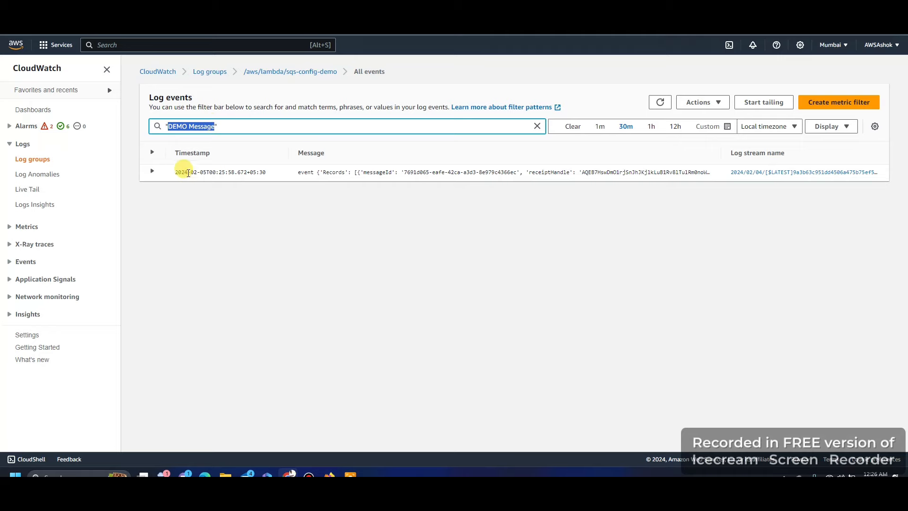
pyautogui.click(153, 172)
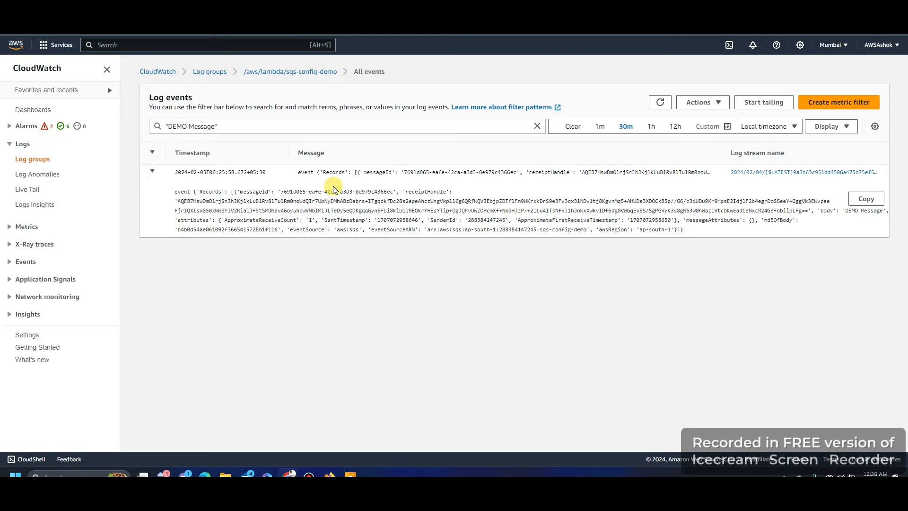
pyautogui.click(153, 172)
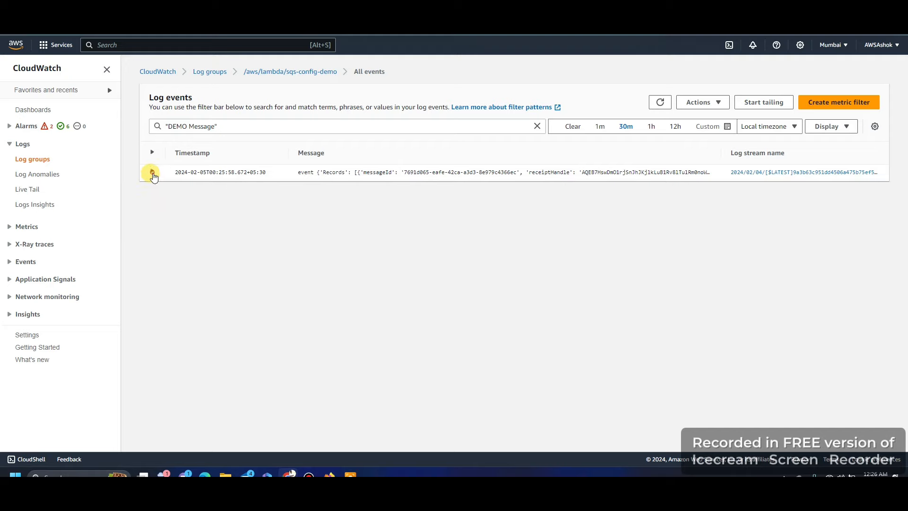
pyautogui.click(152, 172)
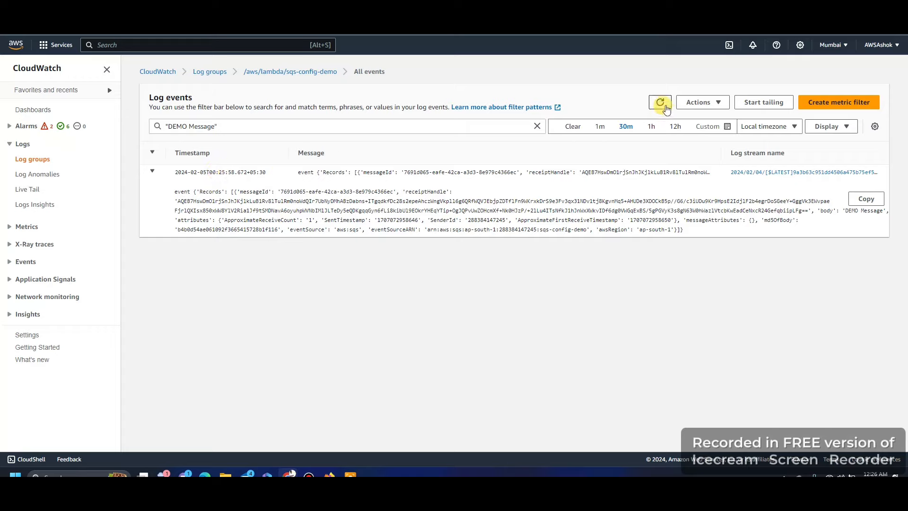
# Step: Refresh the log events filtered by "DEMO Message" repeatedly to check for further processing attempts
pyautogui.click(663, 107)
pyautogui.click(661, 105)
pyautogui.click(660, 105)
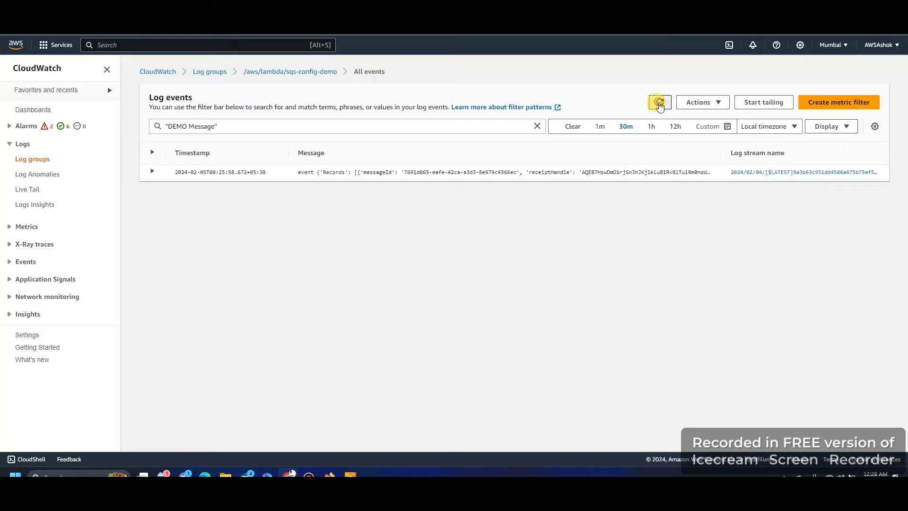
pyautogui.click(660, 105)
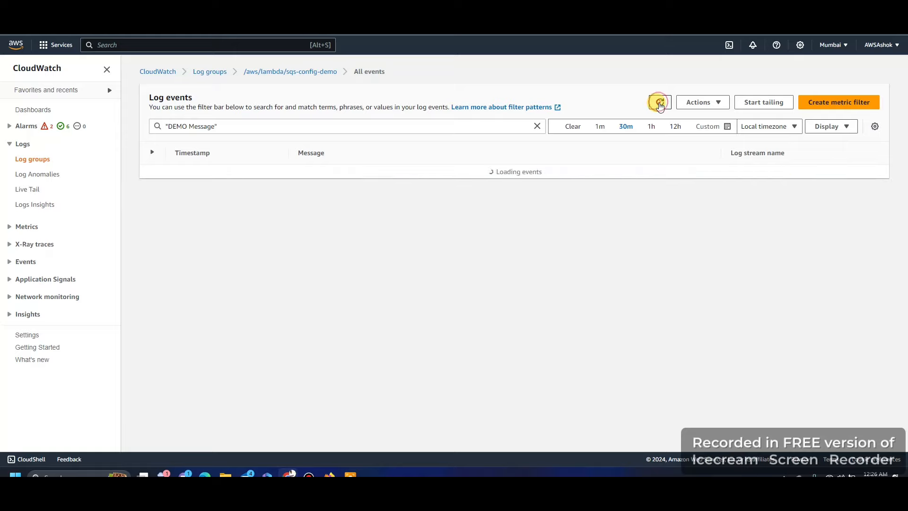
pyautogui.click(660, 104)
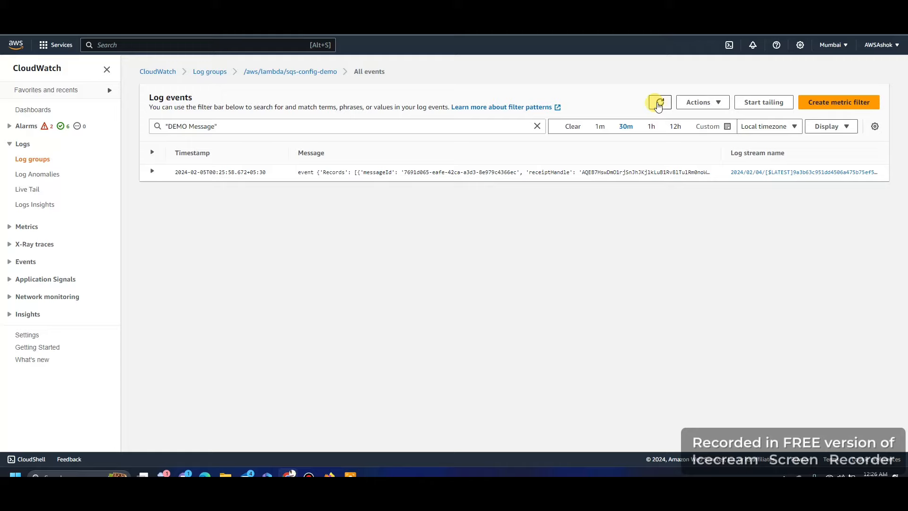
pyautogui.click(659, 104)
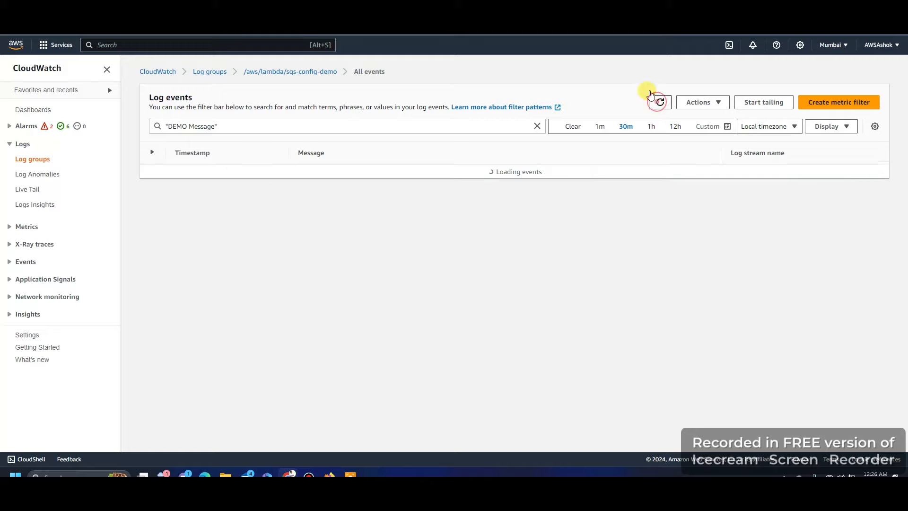
# Step: Switch to the SQS queue list and refresh it to check the messages available in sqs-config-demo-dl
pyautogui.click(109, 9)
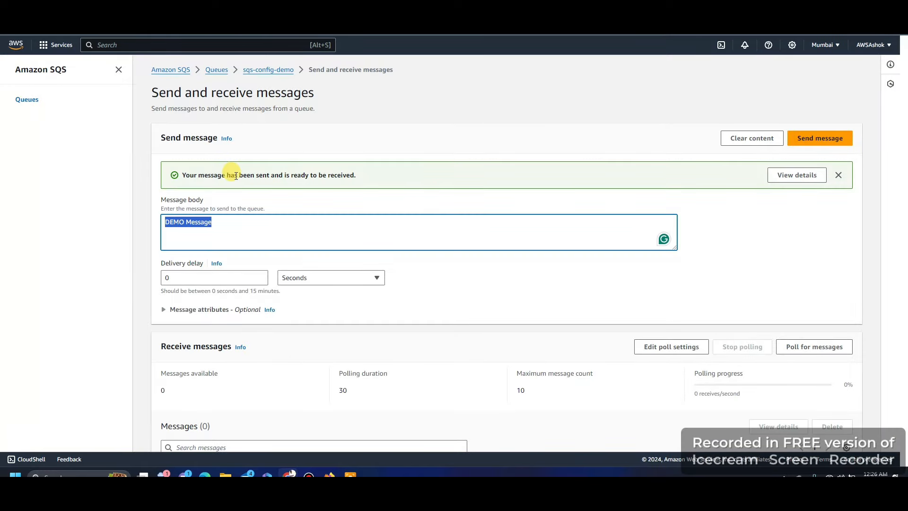
pyautogui.click(219, 71)
pyautogui.click(536, 100)
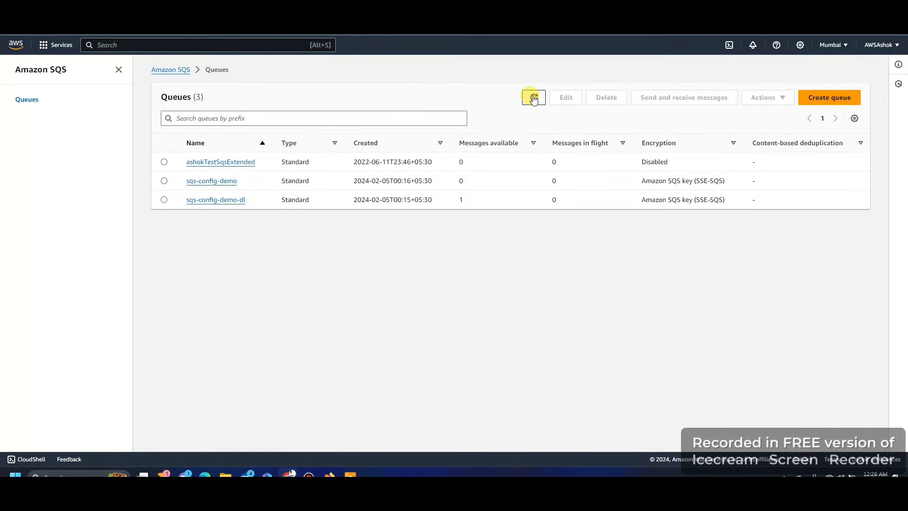
pyautogui.click(535, 98)
pyautogui.doubleClick(462, 200)
pyautogui.hotkey('ctrl', 'Tab')
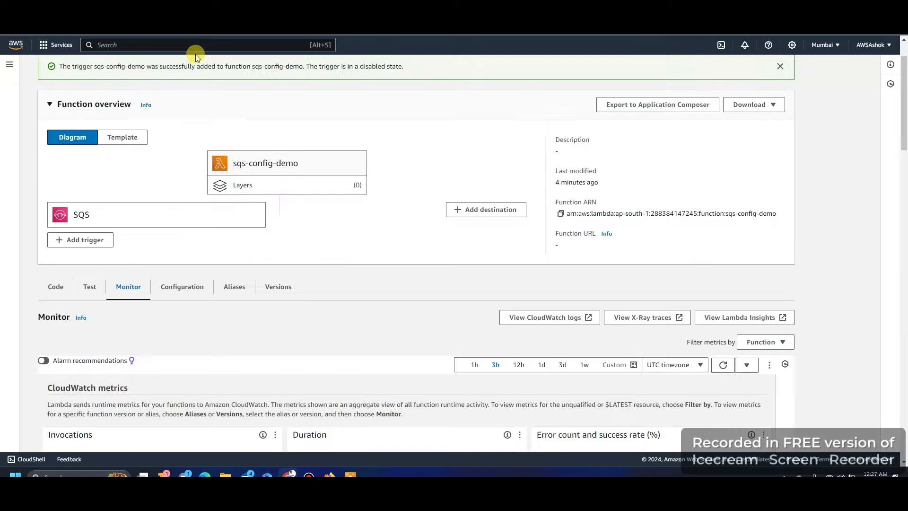
pyautogui.scroll(-3, 95, 213)
pyautogui.scroll(2, 97, 195)
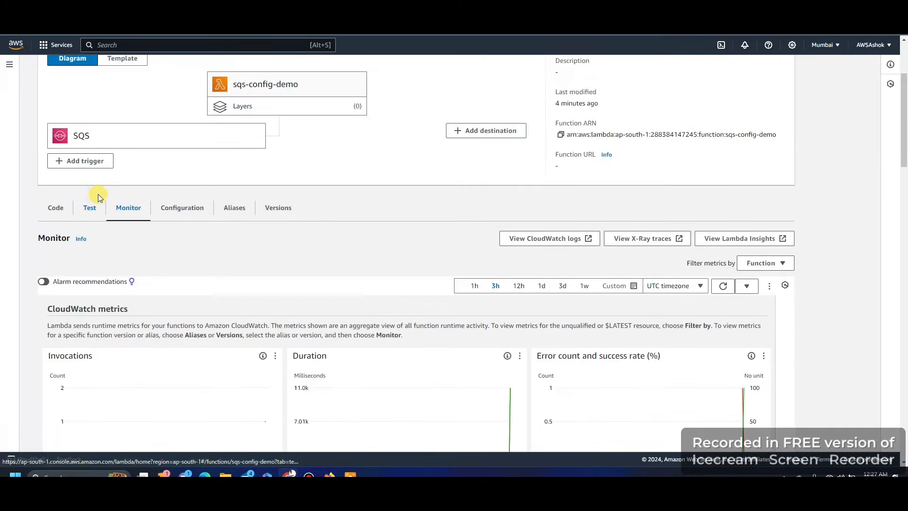
# Step: Set the visibility timeout of the sqs-config-demo queue to 7 seconds and save the configuration
pyautogui.click(175, 9)
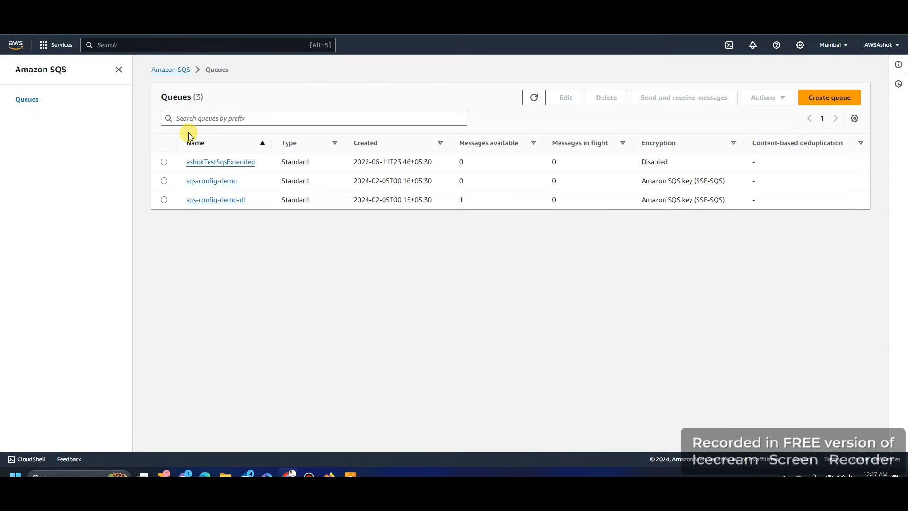
pyautogui.click(222, 182)
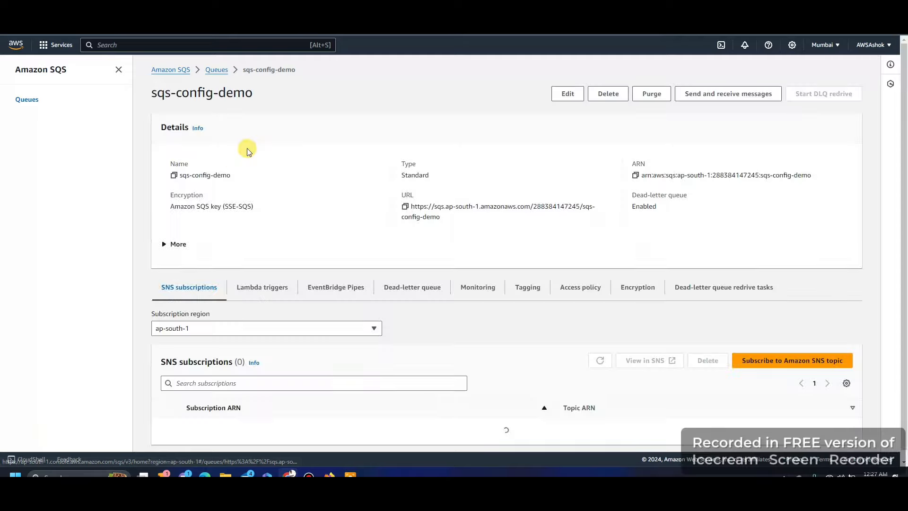
pyautogui.click(568, 93)
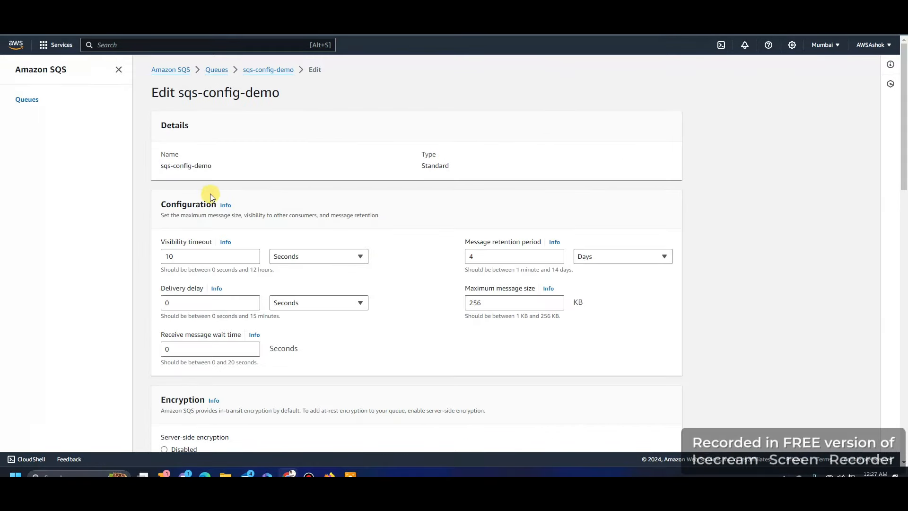
pyautogui.click(176, 256)
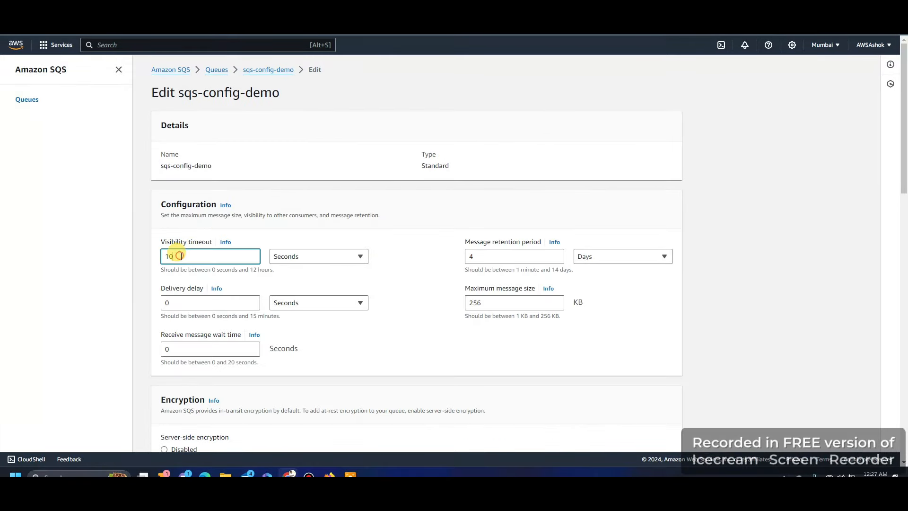
pyautogui.press('BackSpace')
pyautogui.press('BackSpace')
pyautogui.write('7')
pyautogui.click(404, 231)
pyautogui.scroll(-15, 405, 231)
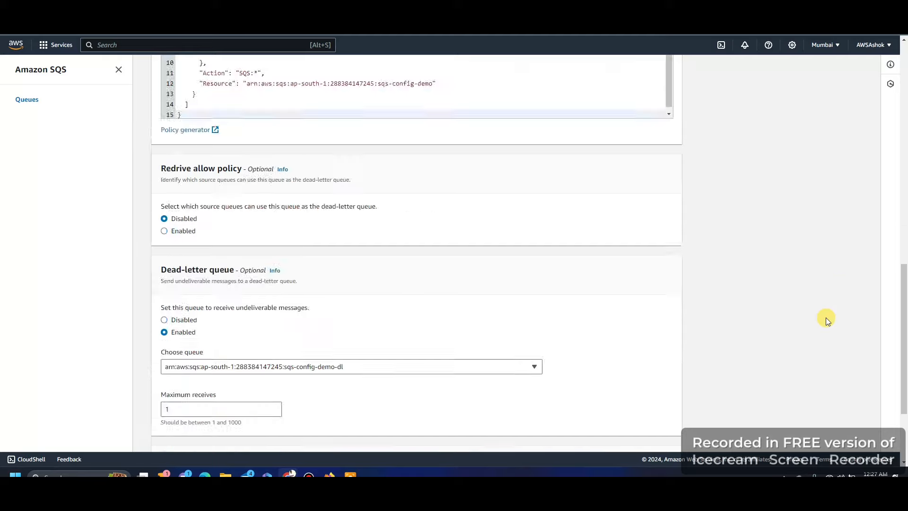
pyautogui.scroll(-3, 826, 319)
pyautogui.click(664, 434)
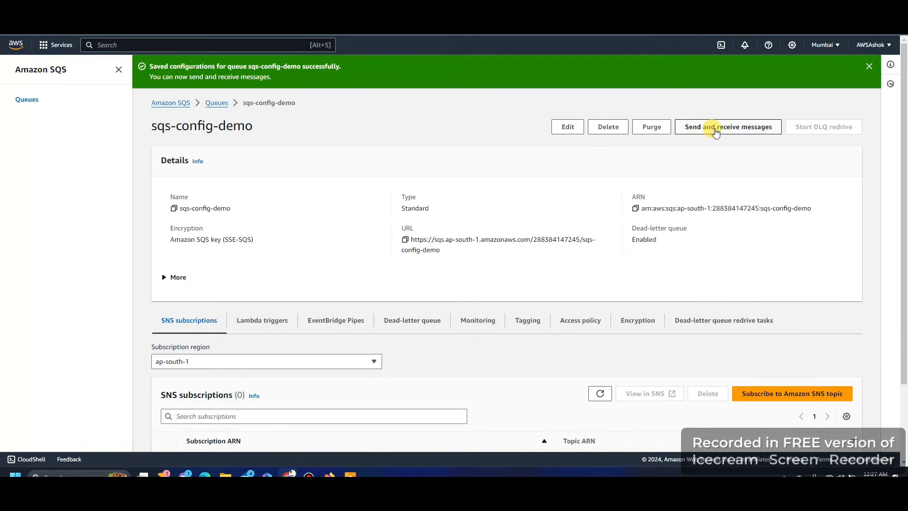
# Step: Send a message with the body "Demo2 Message" to the sqs-config-demo queue
pyautogui.click(716, 131)
pyautogui.click(215, 204)
pyautogui.write('Demo2 Message')
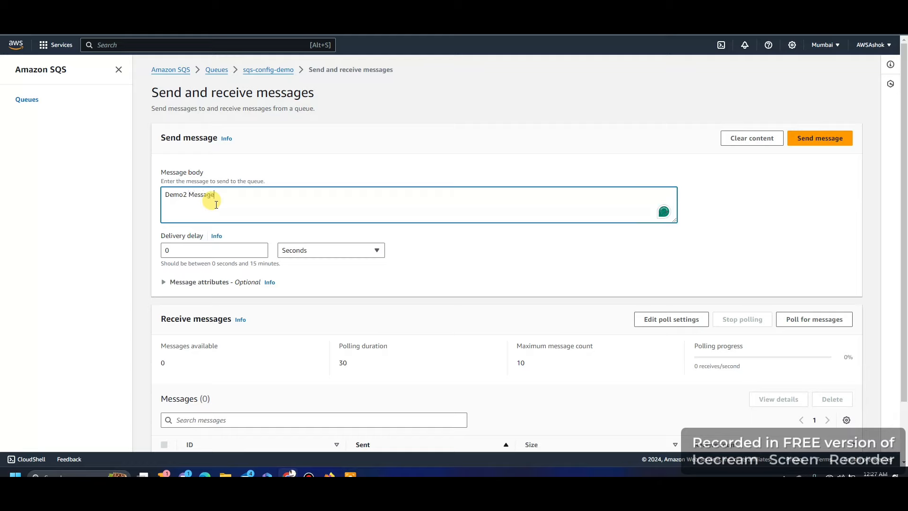
pyautogui.click(824, 141)
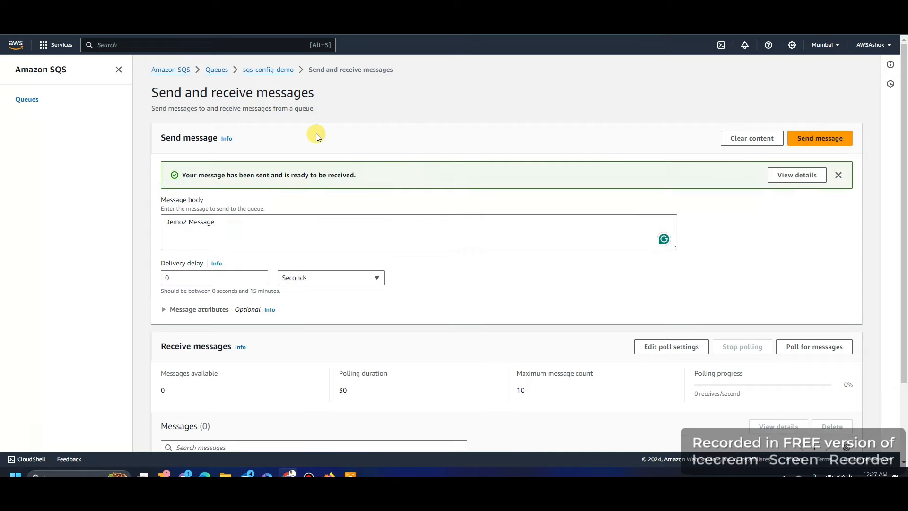
# Step: Copy the sent message text and filter the CloudWatch log events by the quoted phrase "Demo2 Message"
pyautogui.moveTo(218, 223); pyautogui.dragTo(164, 220)
pyautogui.hotkey('ctrl', 'c')
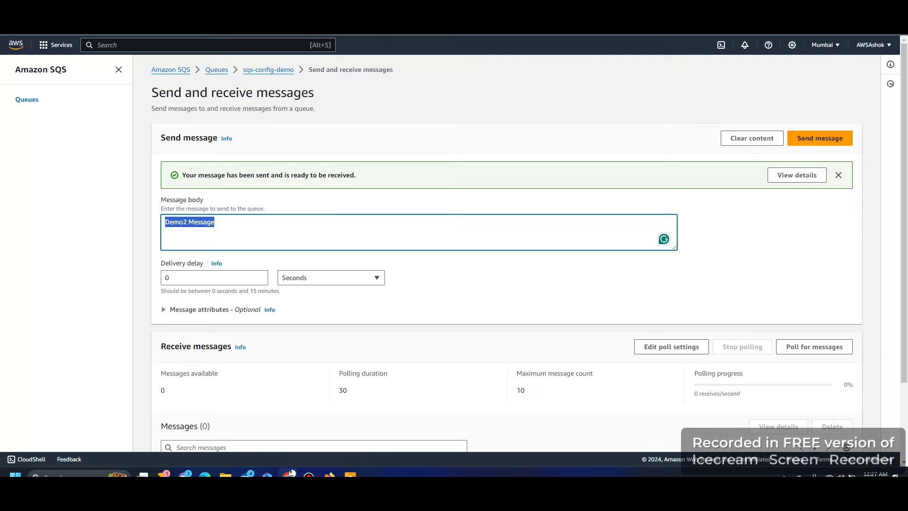
pyautogui.hotkey('ctrl', 'Tab')
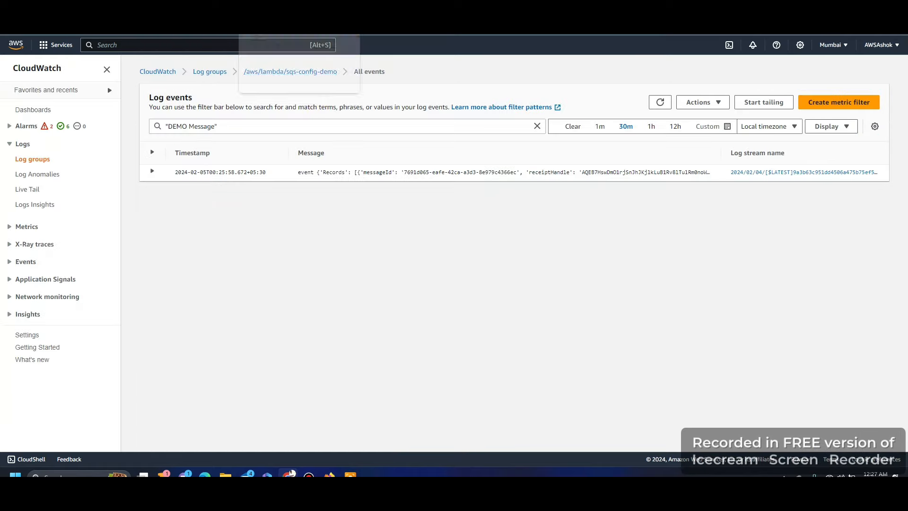
pyautogui.tripleClick(213, 127)
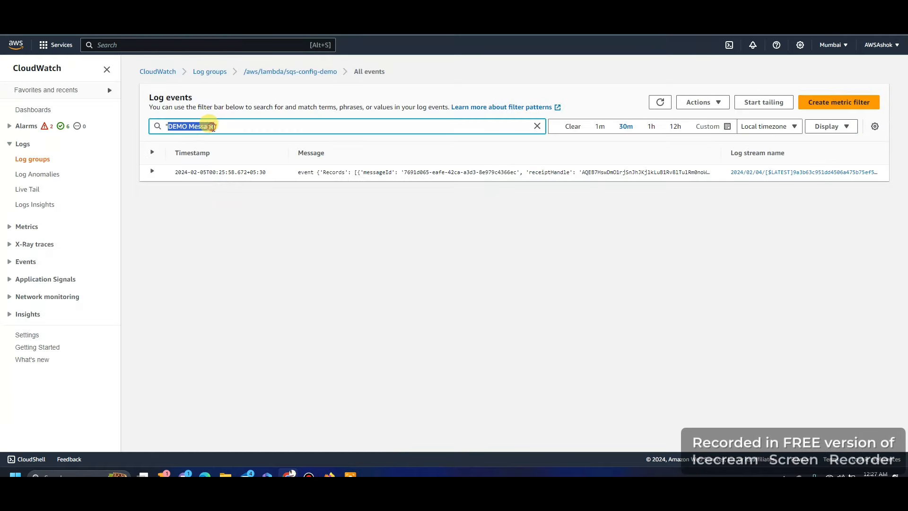
pyautogui.hotkey('ctrl', 'v')
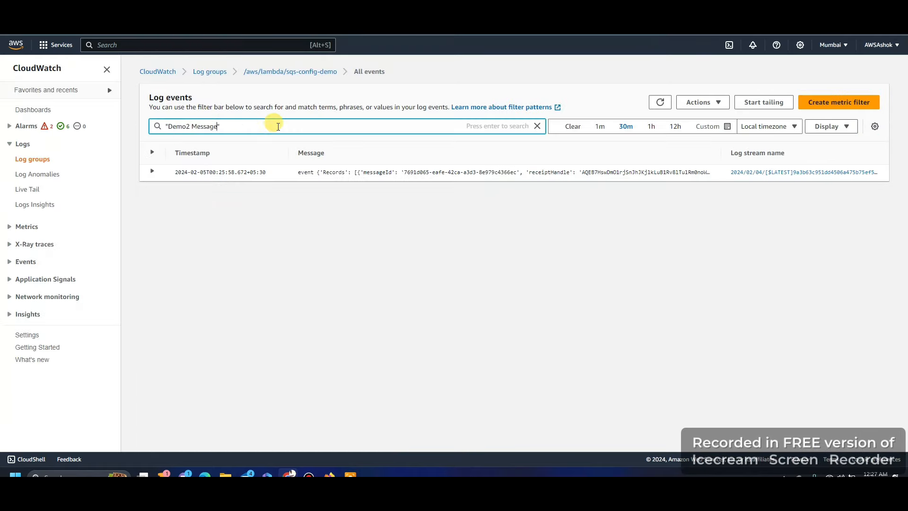
pyautogui.press('Return')
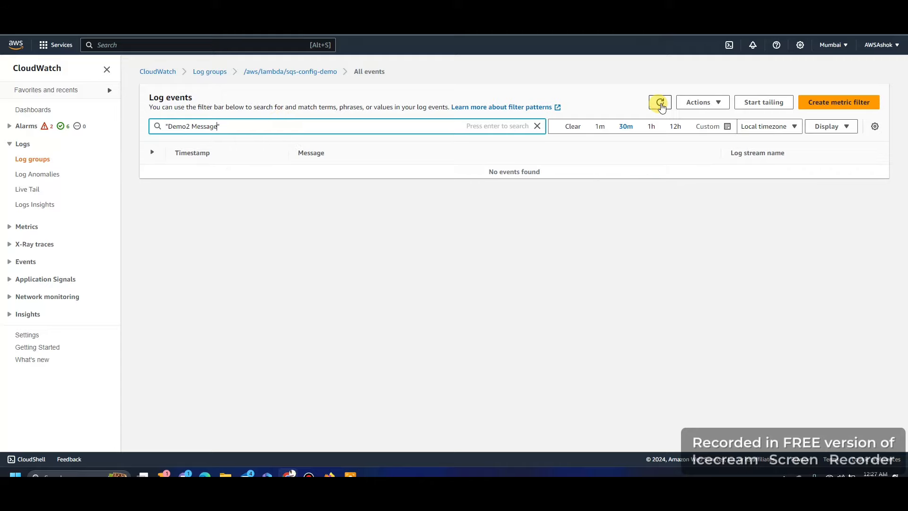
# Step: Refresh the log events filtered by "Demo2 Message" several times to look for the new message
pyautogui.click(661, 103)
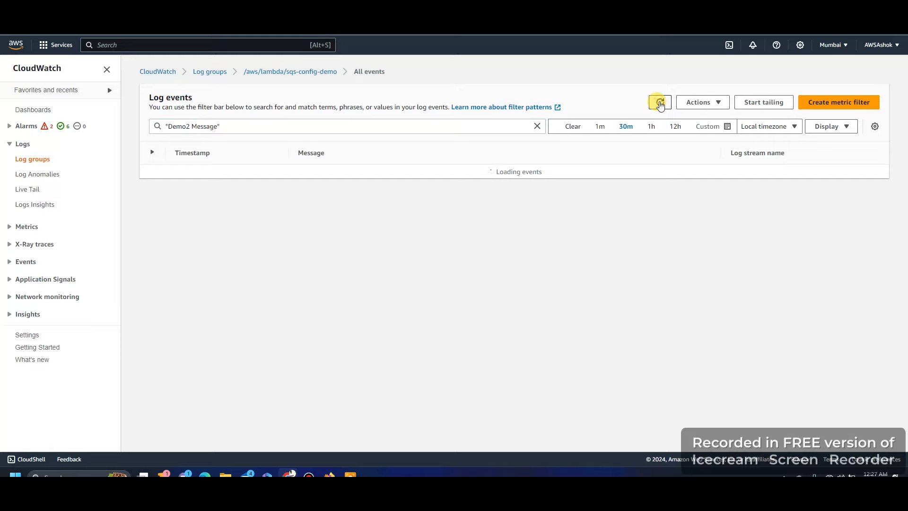
pyautogui.click(660, 103)
pyautogui.click(660, 103)
pyautogui.click(661, 103)
pyautogui.click(660, 103)
# Step: Return to the SQS queue list and refresh it to compare available and in-flight messages across the queues
pyautogui.click(127, 12)
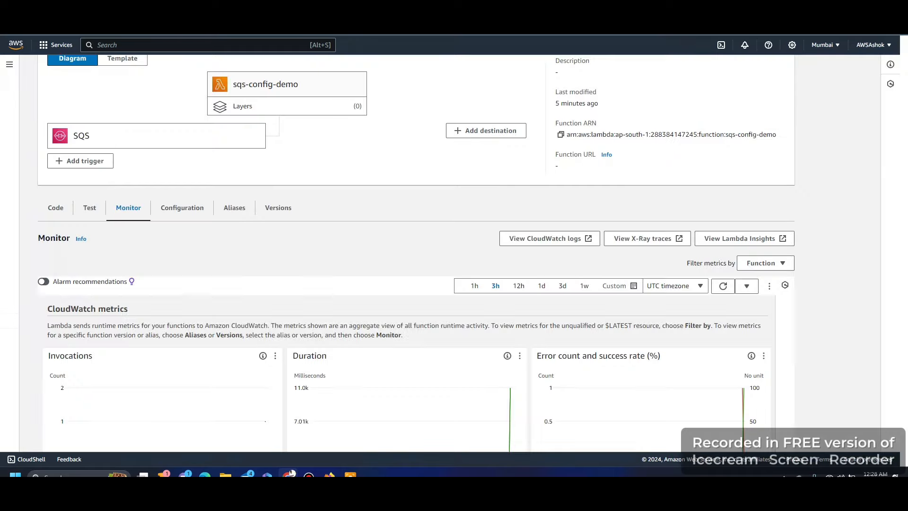
pyautogui.click(145, 13)
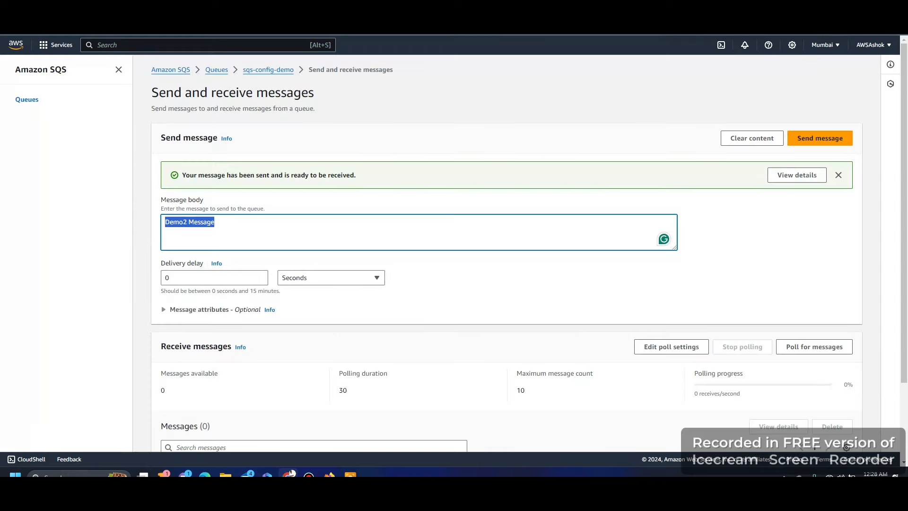
pyautogui.click(216, 70)
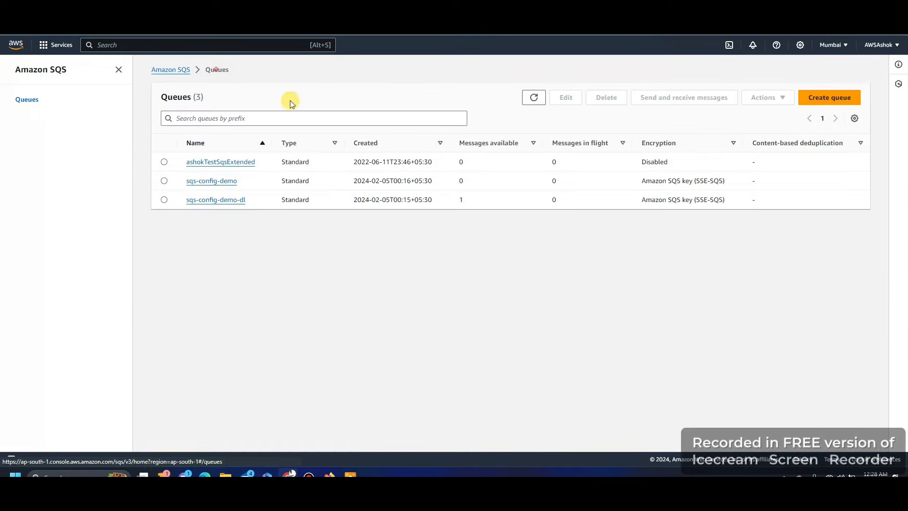
pyautogui.click(532, 97)
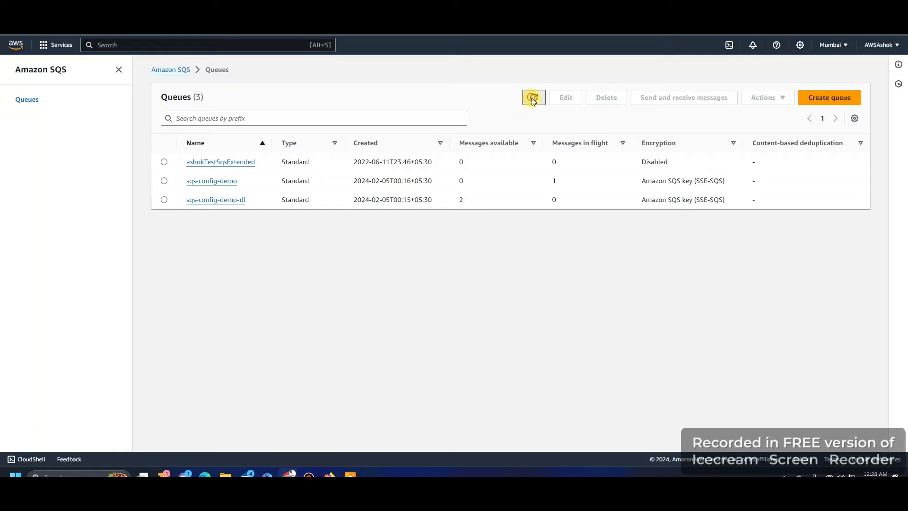
pyautogui.click(532, 98)
# Step: Open the most recent log stream of /aws/lambda/sqs-config-demo in CloudWatch and examine its events
pyautogui.click(289, 5)
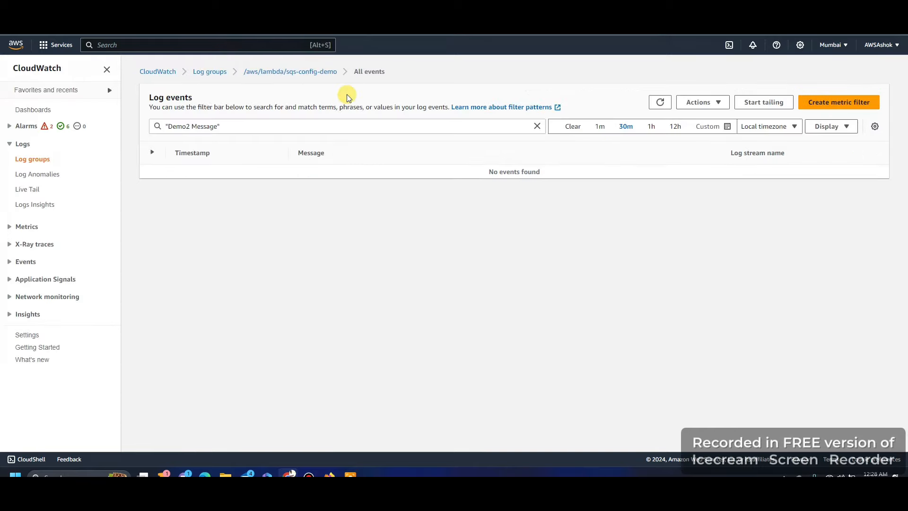
pyautogui.click(322, 71)
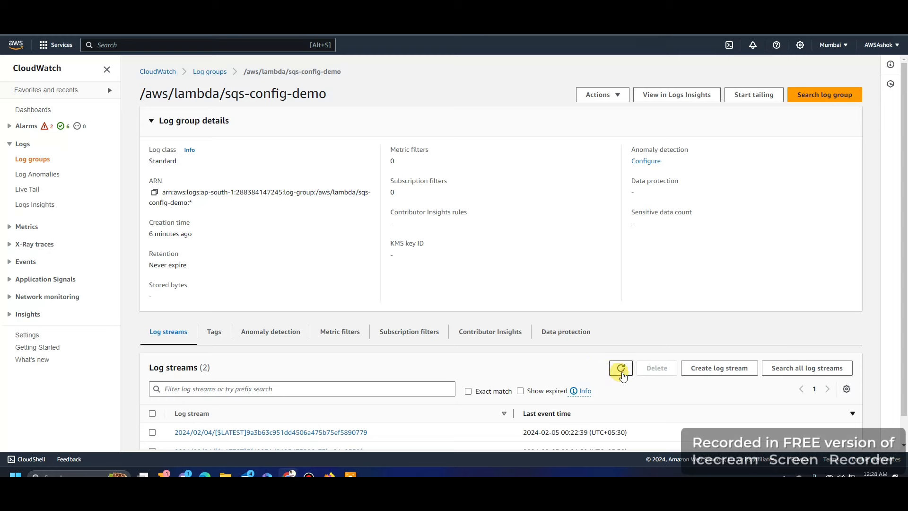
pyautogui.scroll(-1, 337, 360)
pyautogui.click(340, 404)
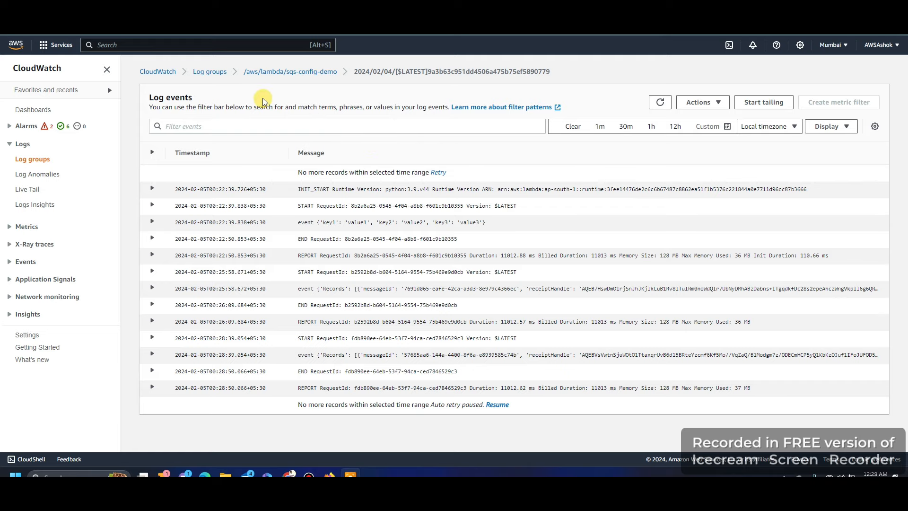
# Step: Set the dead-letter queue's maximum receives to 2 for the sqs-config-demo queue and save the configuration
pyautogui.click(218, 5)
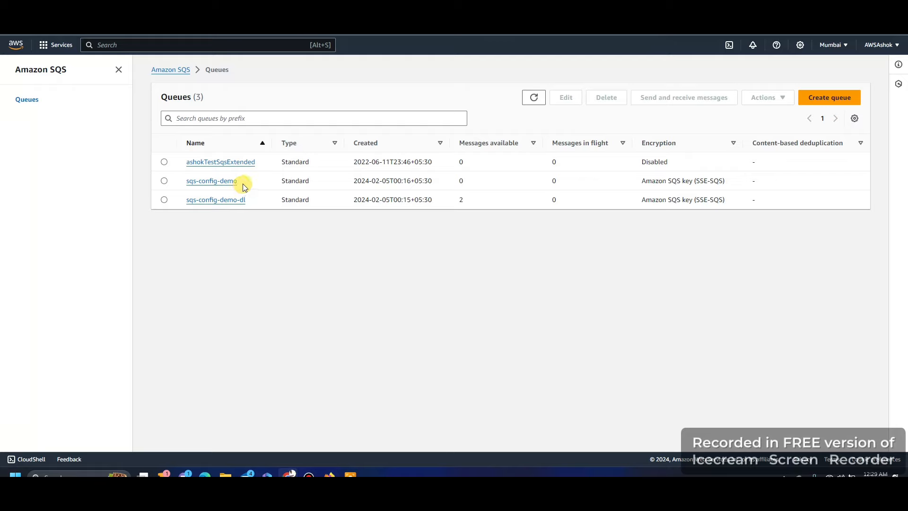
pyautogui.click(224, 180)
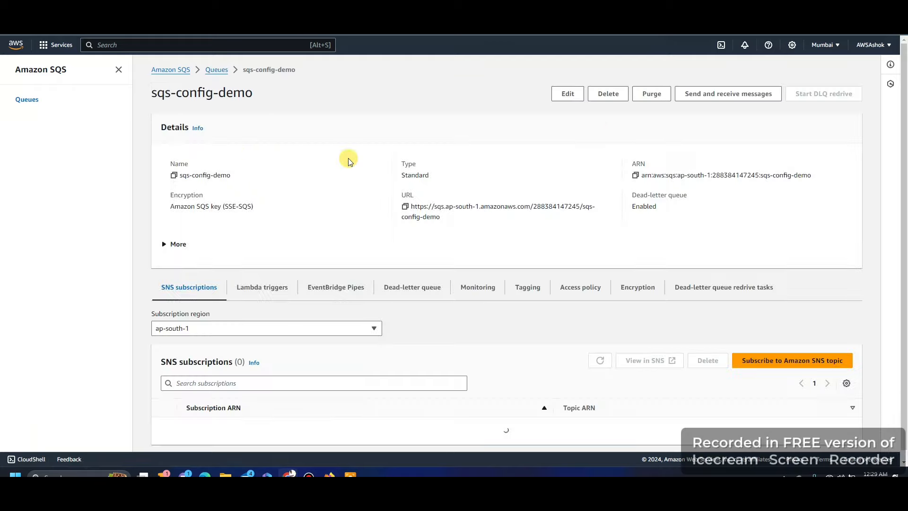
pyautogui.click(571, 94)
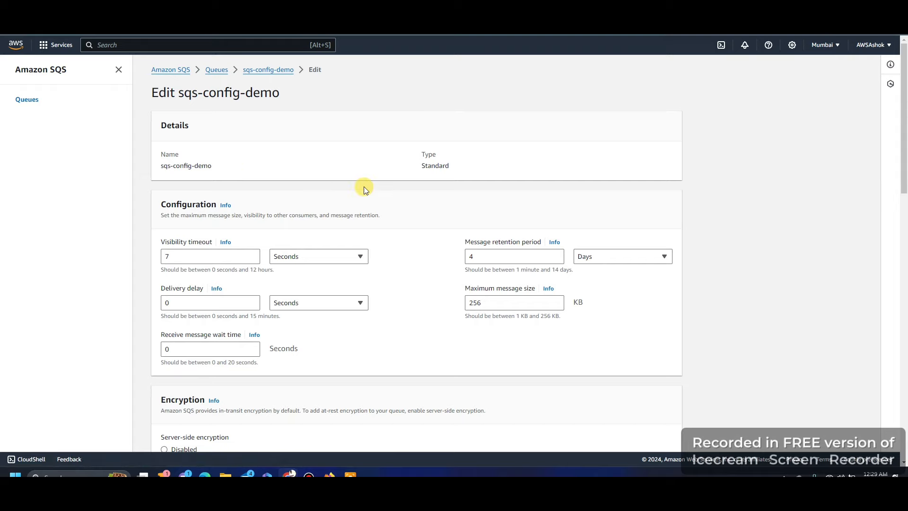
pyautogui.scroll(-8, 382, 203)
pyautogui.scroll(-8, 813, 200)
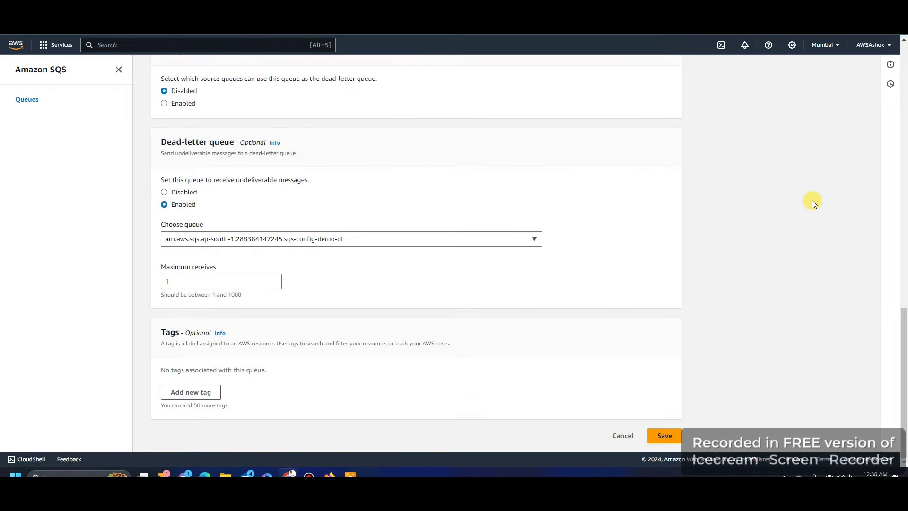
pyautogui.moveTo(184, 278); pyautogui.dragTo(154, 279)
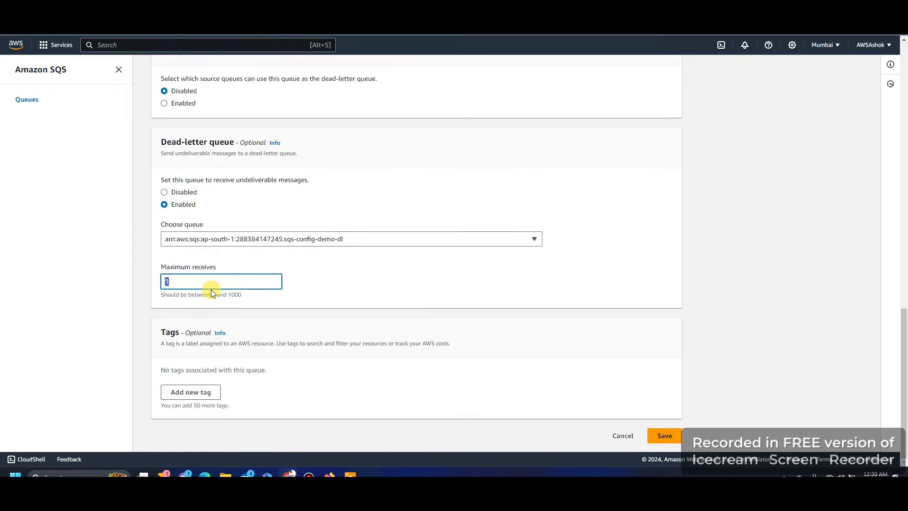
pyautogui.write('2')
pyautogui.click(657, 435)
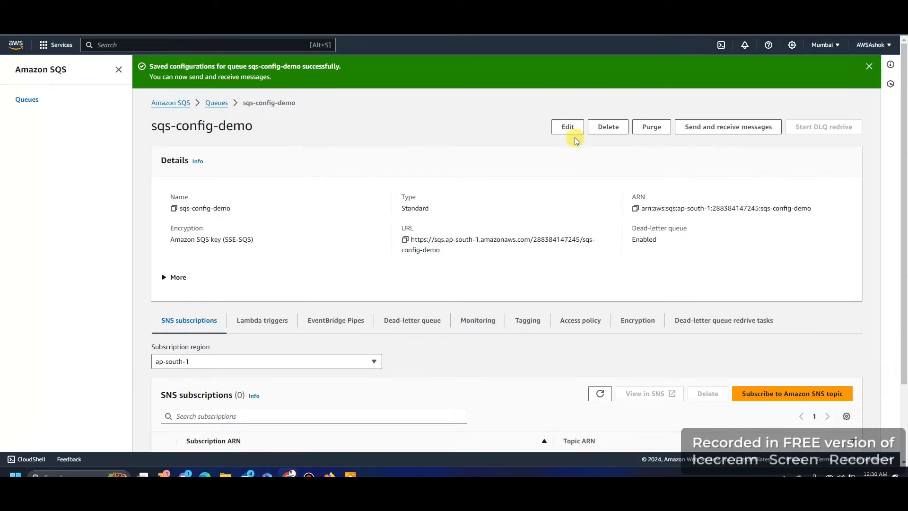
# Step: Send the message "Demo3 Message" to the sqs-config-demo queue and copy its text
pyautogui.click(709, 128)
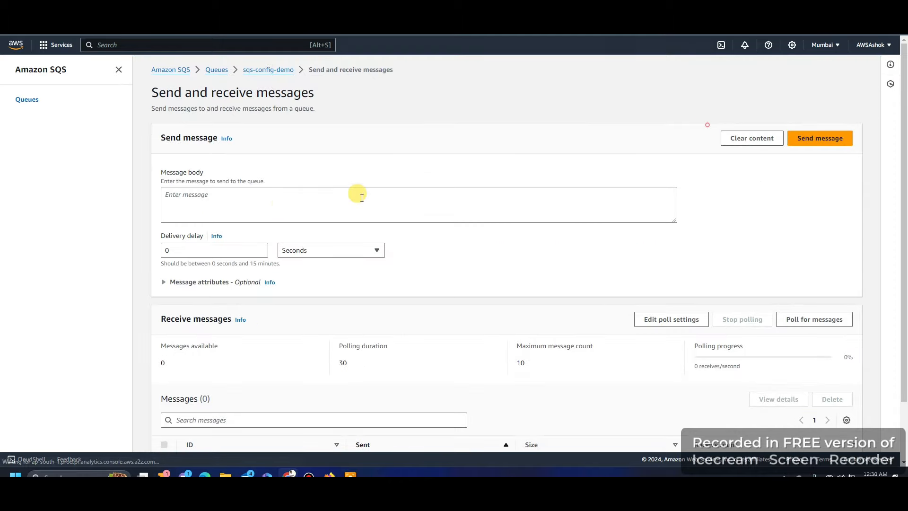
pyautogui.click(213, 203)
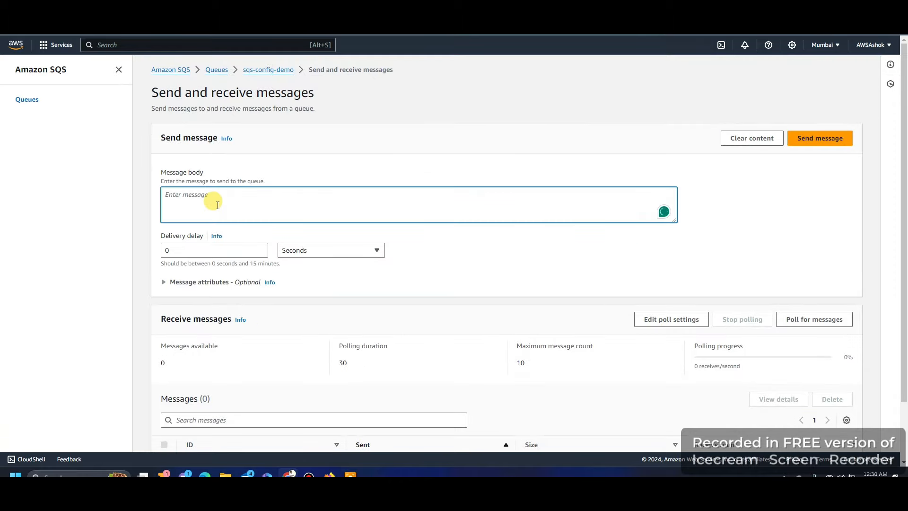
pyautogui.write('Demo3 Message')
pyautogui.hotkey('ctrl', 'a')
pyautogui.hotkey('ctrl', 'c')
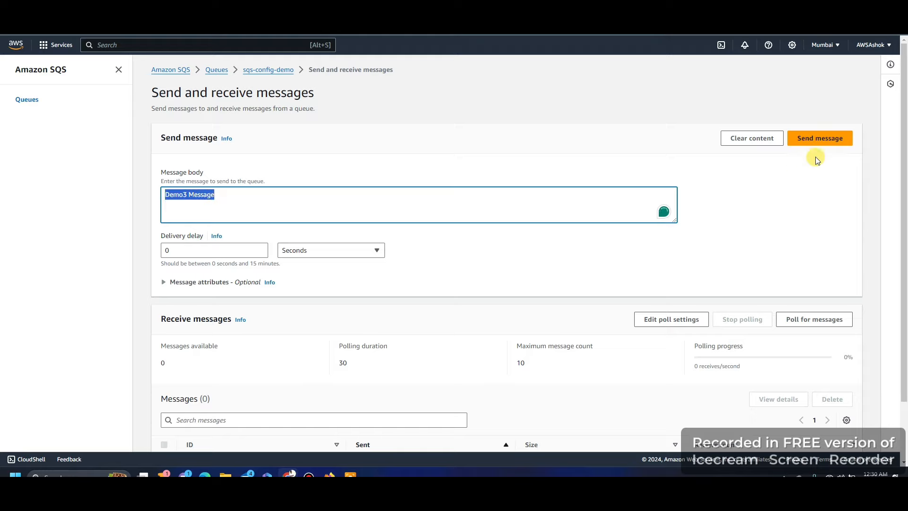
pyautogui.click(819, 138)
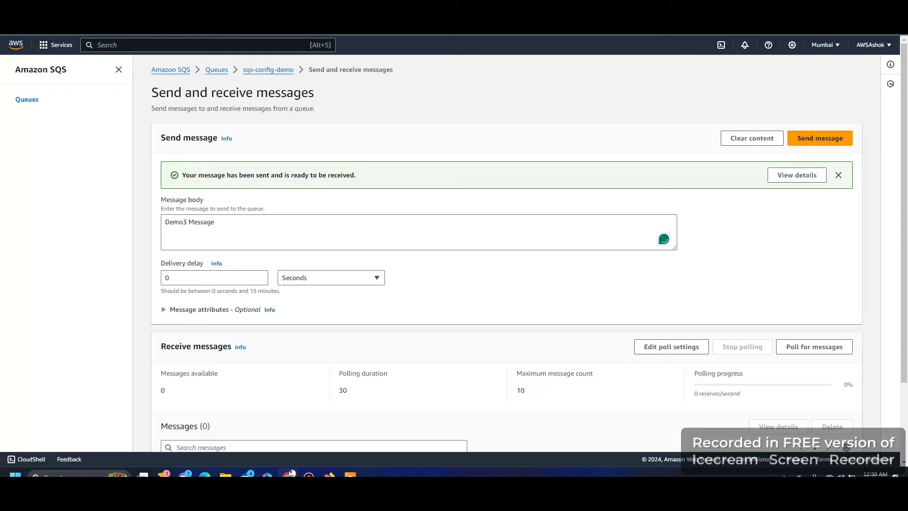
# Step: Search all log events of /aws/lambda/sqs-config-demo in CloudWatch for "Demo3 Message", repeating the search for new entries
pyautogui.click(332, 9)
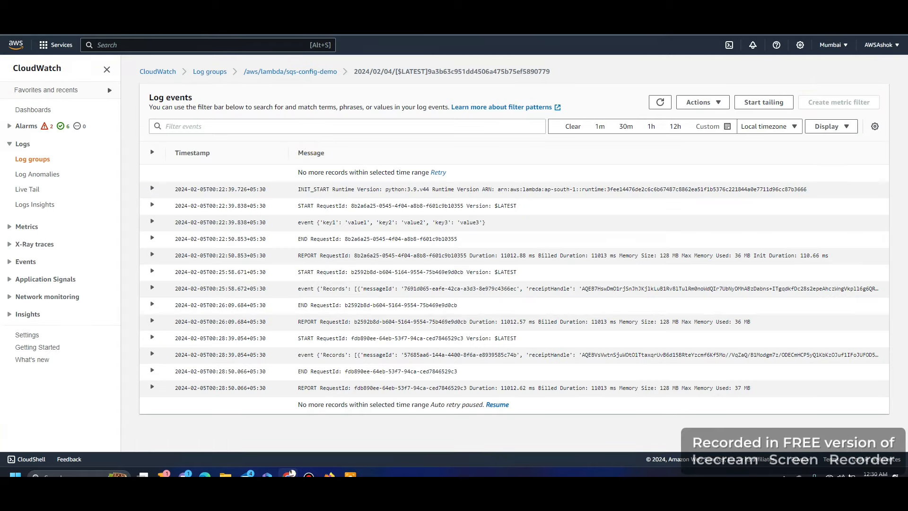
pyautogui.click(327, 71)
pyautogui.click(798, 100)
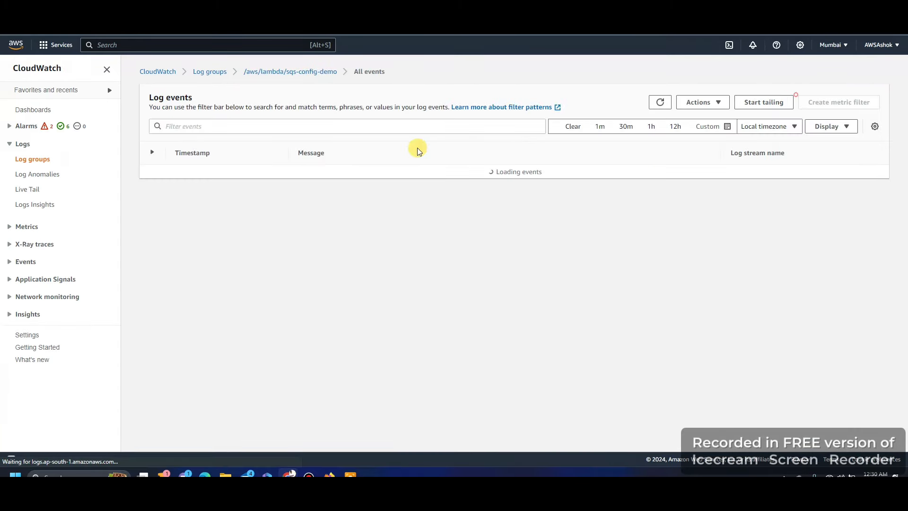
pyautogui.click(299, 124)
pyautogui.write('""')
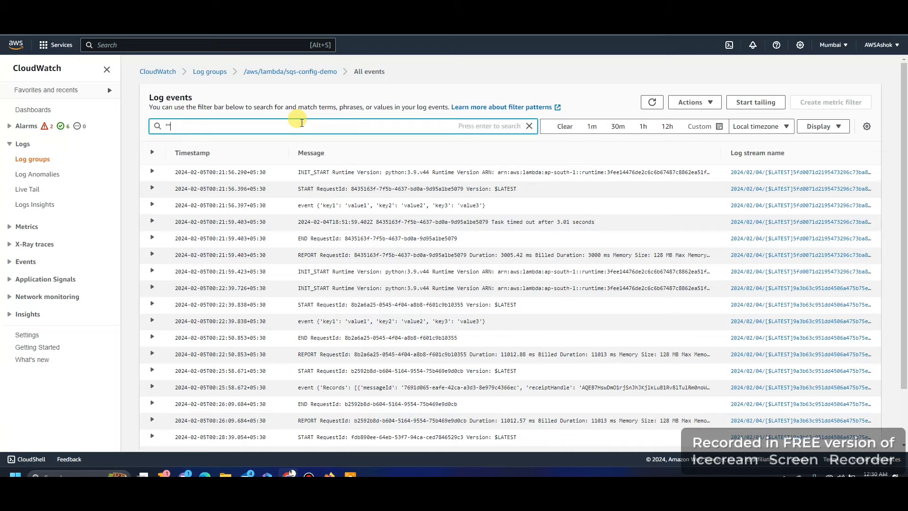
pyautogui.hotkey('ctrl', 'v')
pyautogui.press('Return')
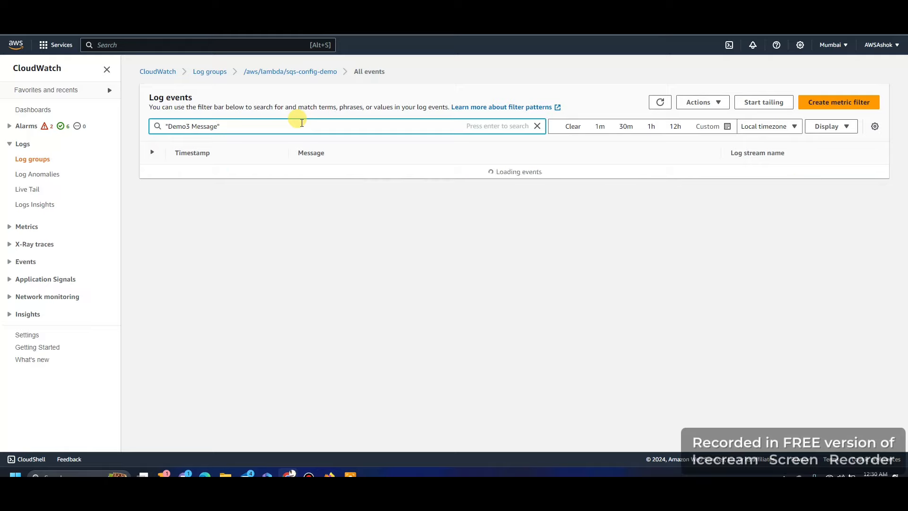
pyautogui.press('Return')
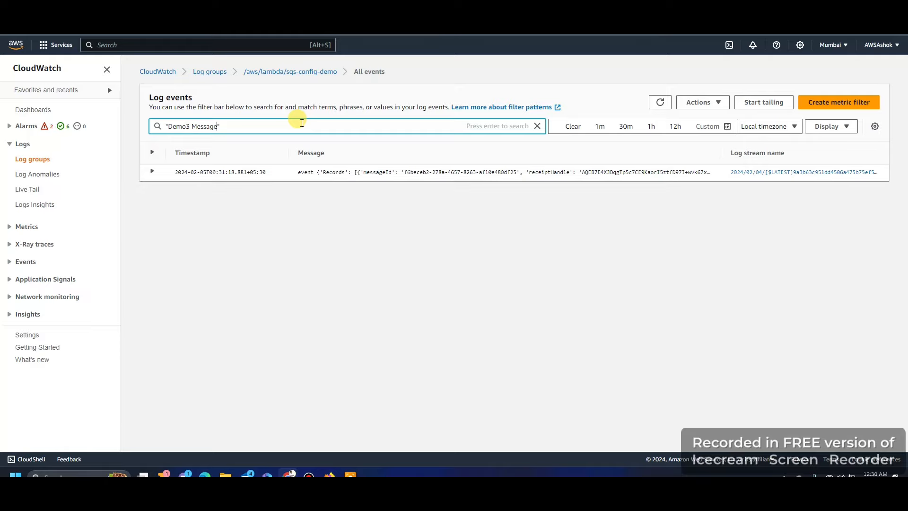
pyautogui.press('Return')
pyautogui.press('Return')
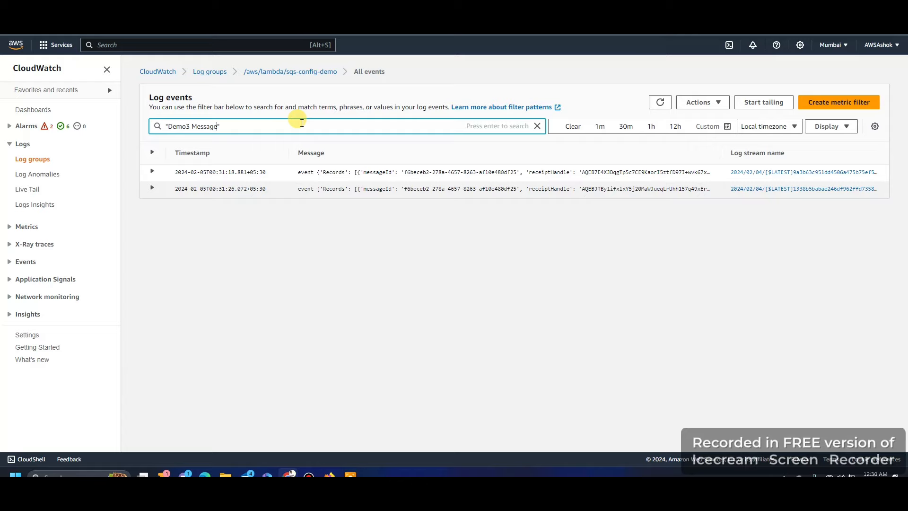
pyautogui.press('Return')
# Step: Refresh the log events filtered by "Demo3 Message" repeatedly to check whether the message is received again
pyautogui.hotkey('ctrl', 'shift', 'Tab')
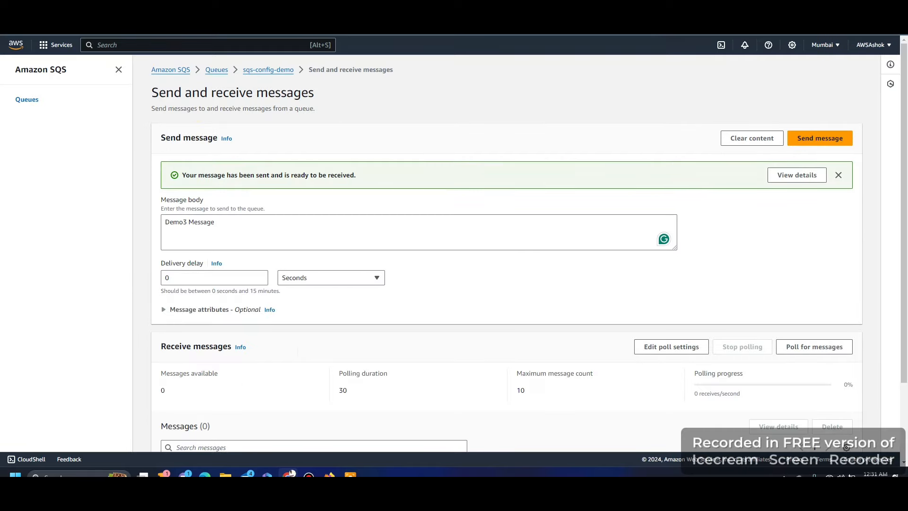
pyautogui.hotkey('ctrl', 'shift', 'Tab')
pyautogui.hotkey('ctrl', 'shift', 'Tab')
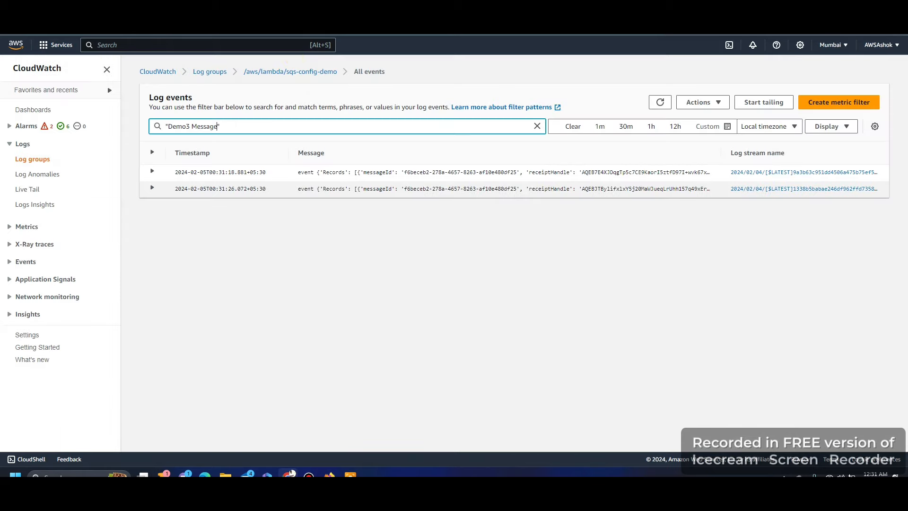
pyautogui.click(661, 102)
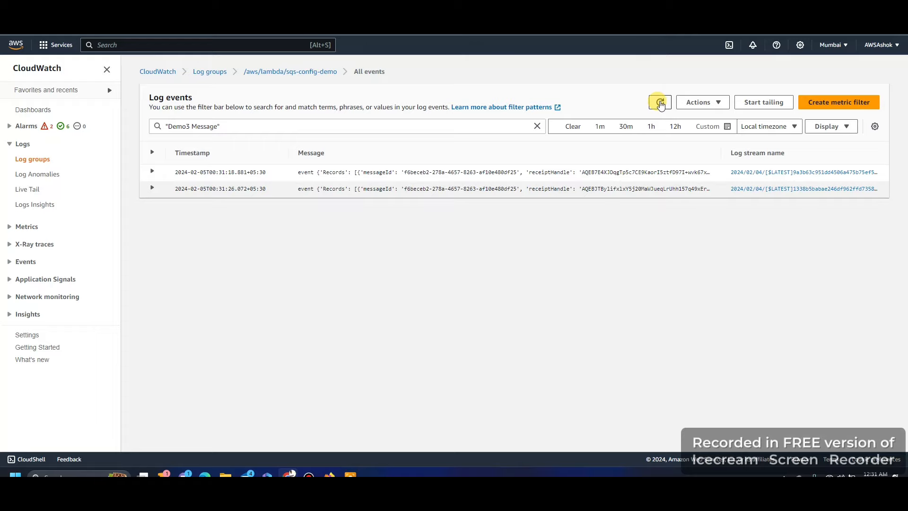
pyautogui.click(660, 102)
pyautogui.click(661, 103)
pyautogui.click(660, 103)
pyautogui.click(661, 103)
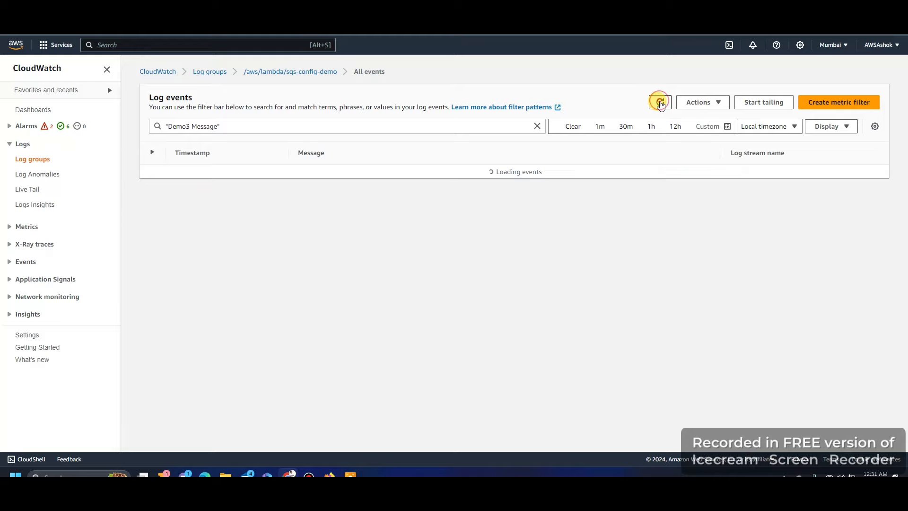
pyautogui.click(660, 103)
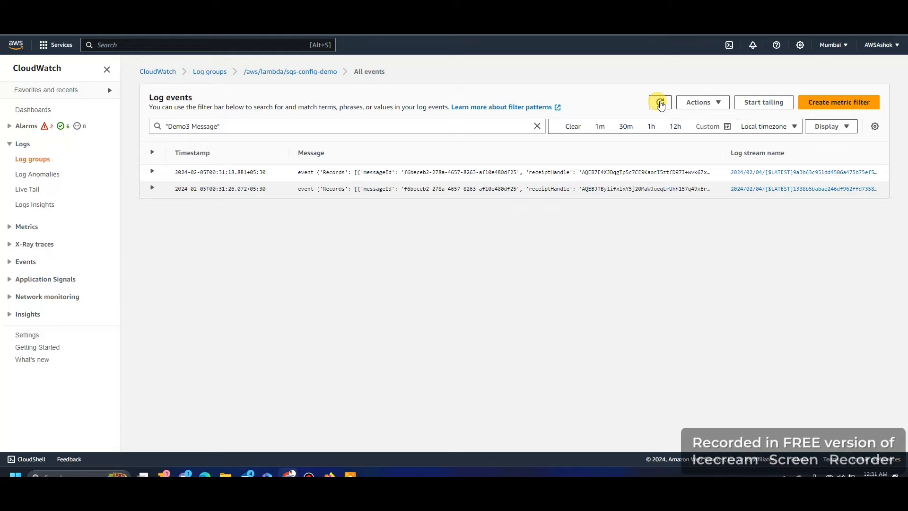
pyautogui.click(660, 103)
pyautogui.click(660, 102)
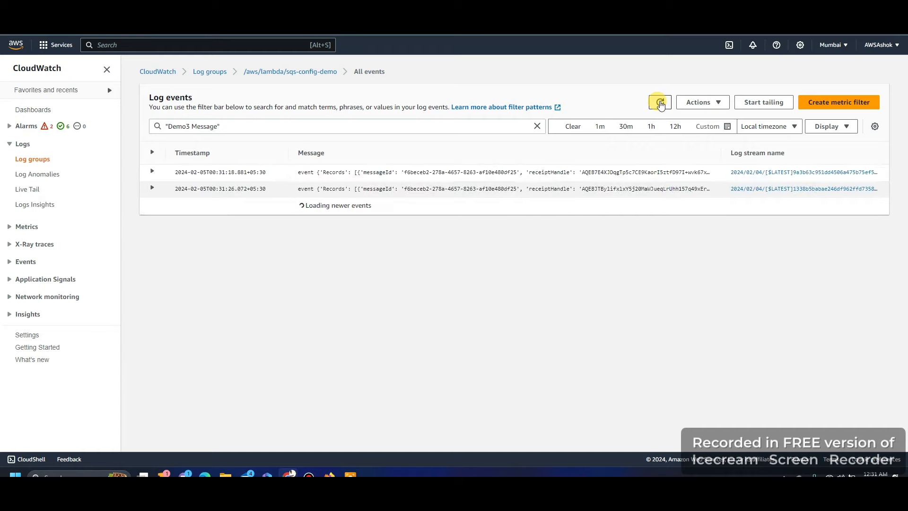
pyautogui.click(660, 103)
pyautogui.click(660, 103)
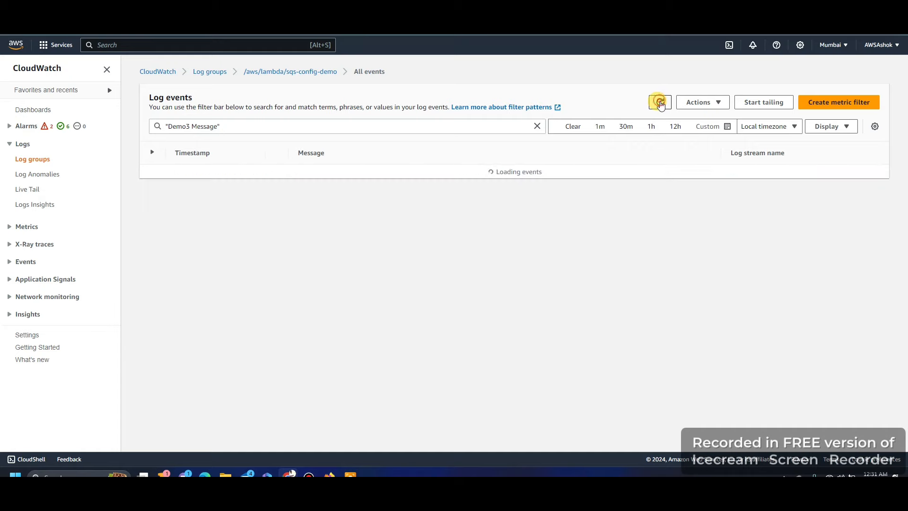
pyautogui.click(661, 102)
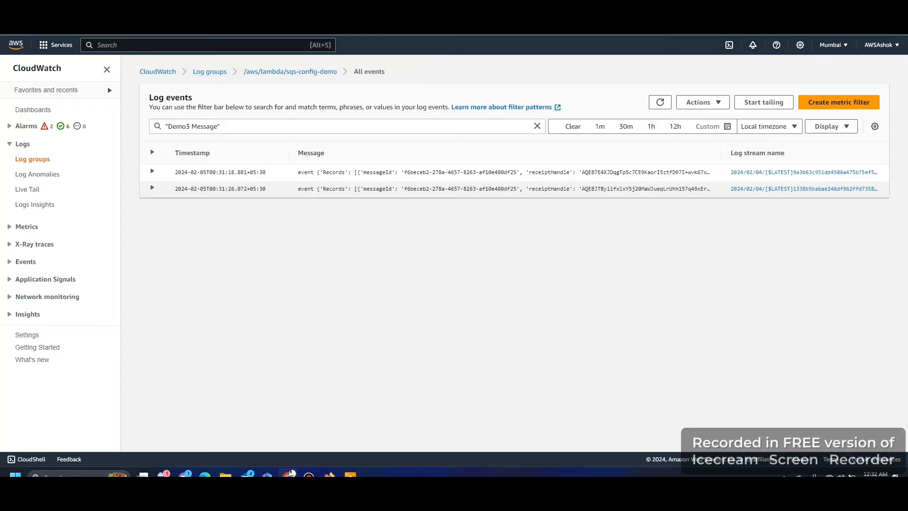
# Step: Disable the dead-letter queue for the sqs-config-demo queue in SQS and save the configuration
pyautogui.hotkey('alt', 'Tab')
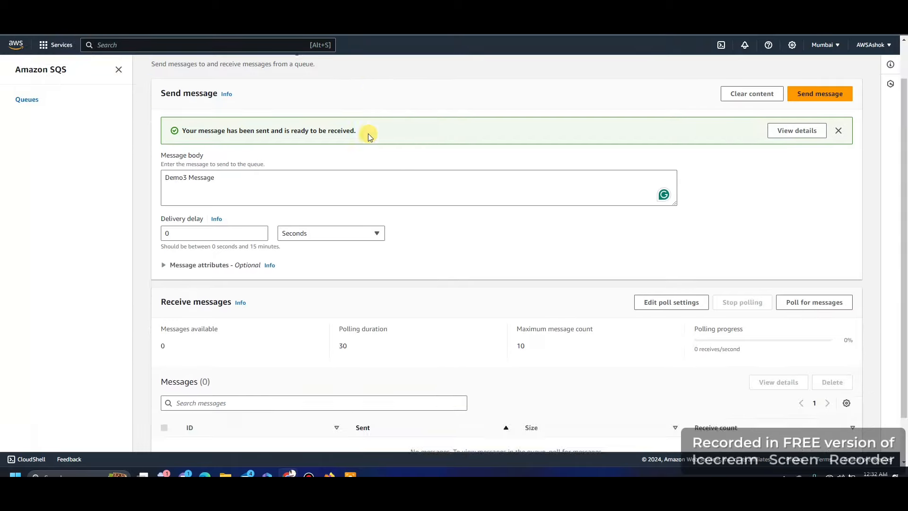
pyautogui.scroll(-2, 368, 134)
pyautogui.scroll(2, 365, 128)
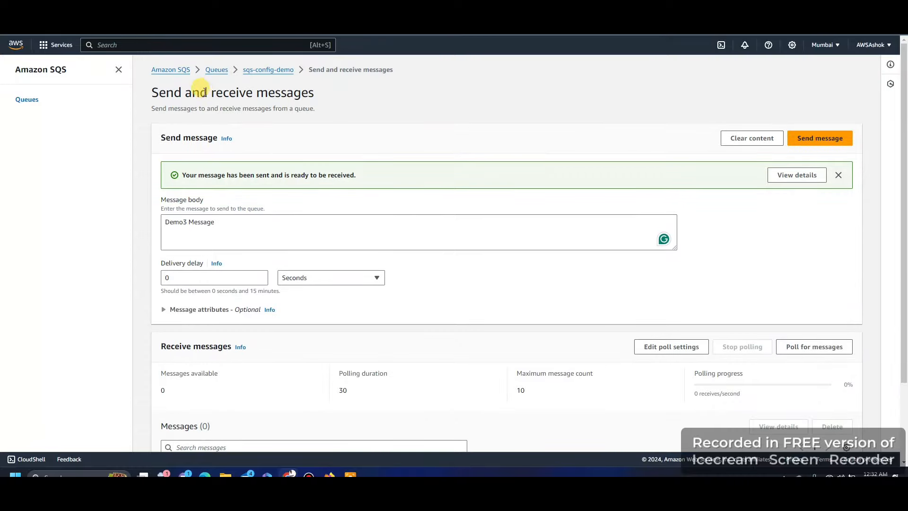
pyautogui.click(265, 72)
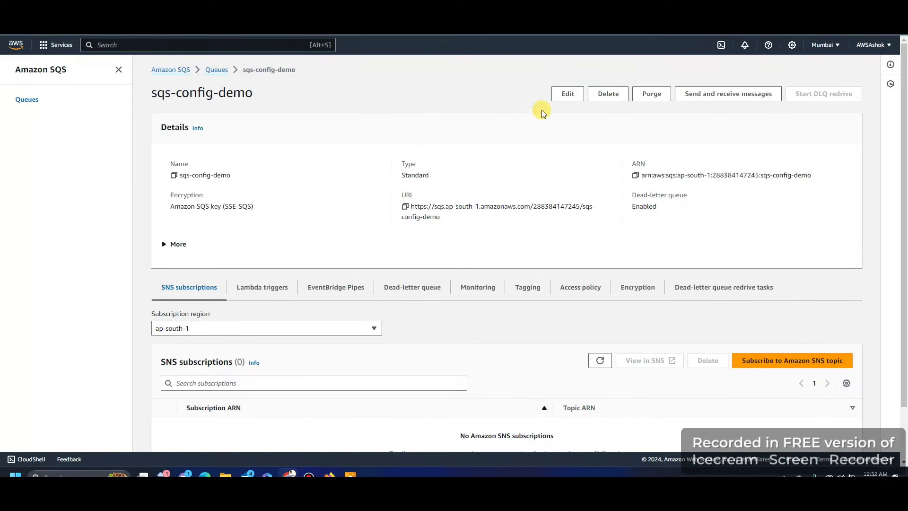
pyautogui.click(568, 94)
pyautogui.scroll(-15, 401, 220)
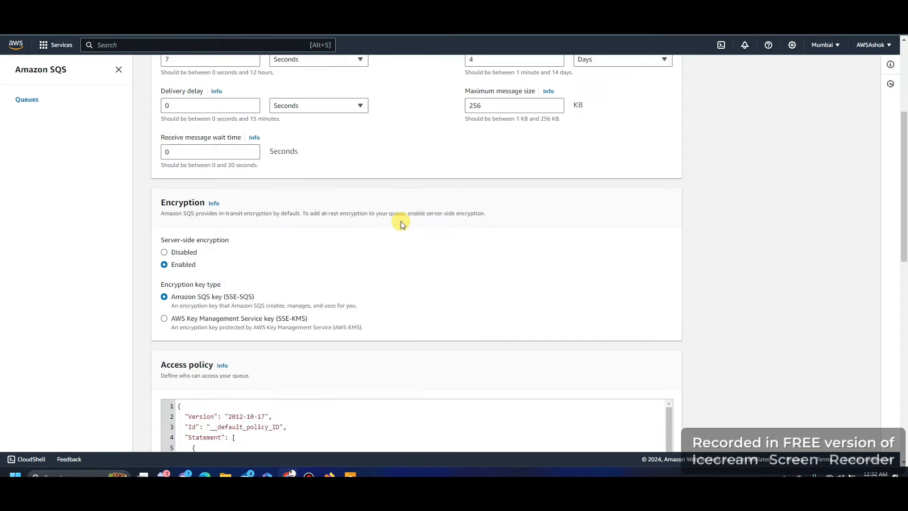
pyautogui.click(180, 281)
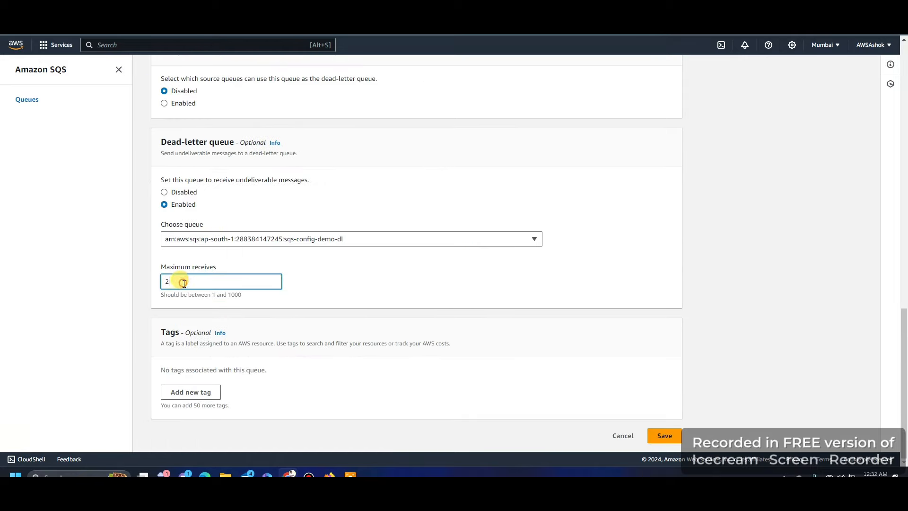
pyautogui.click(182, 192)
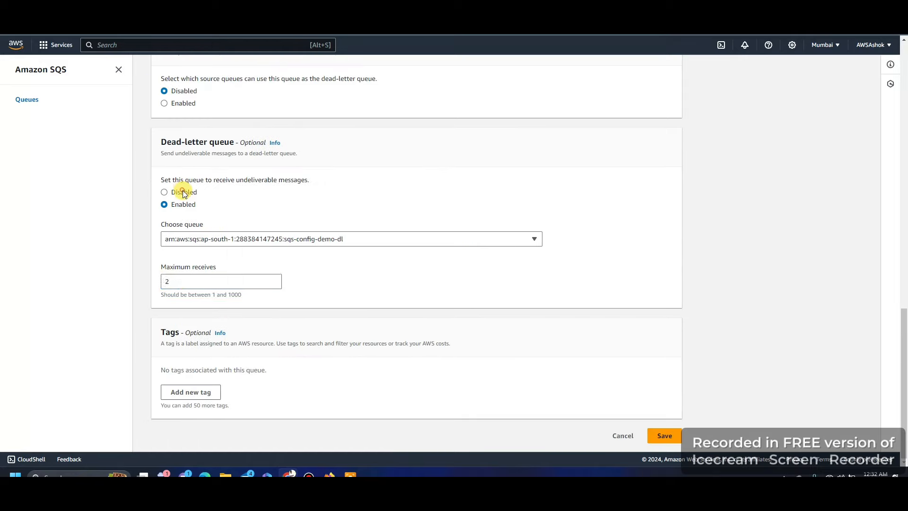
pyautogui.click(654, 436)
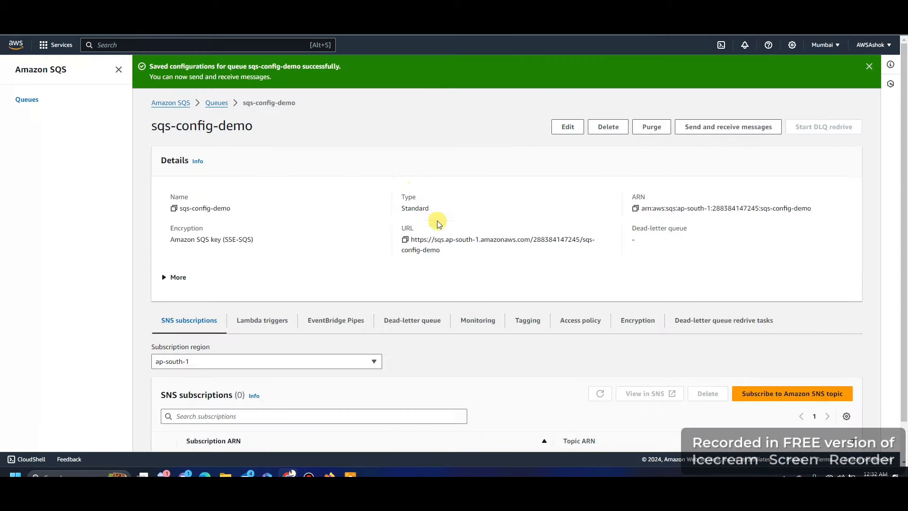
# Step: Send the message "Disabled DL Q" to the sqs-config-demo queue
pyautogui.click(732, 126)
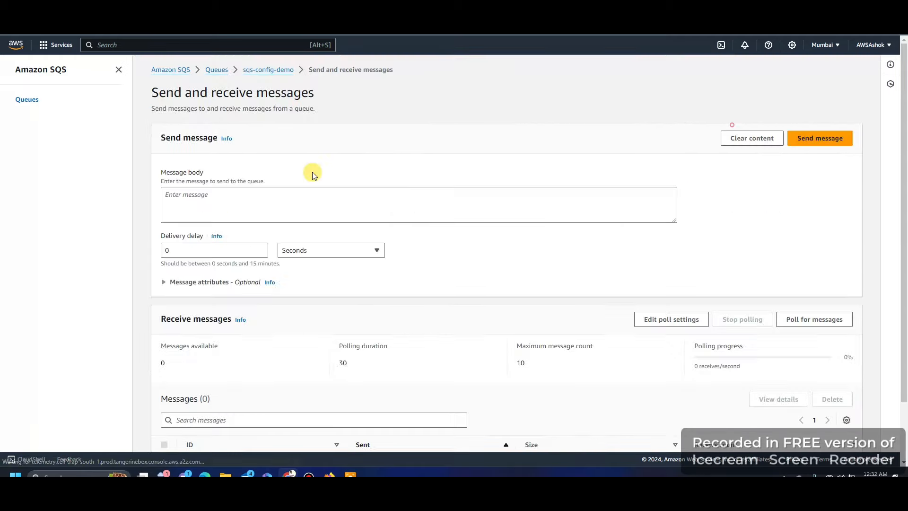
pyautogui.click(224, 211)
pyautogui.write('D')
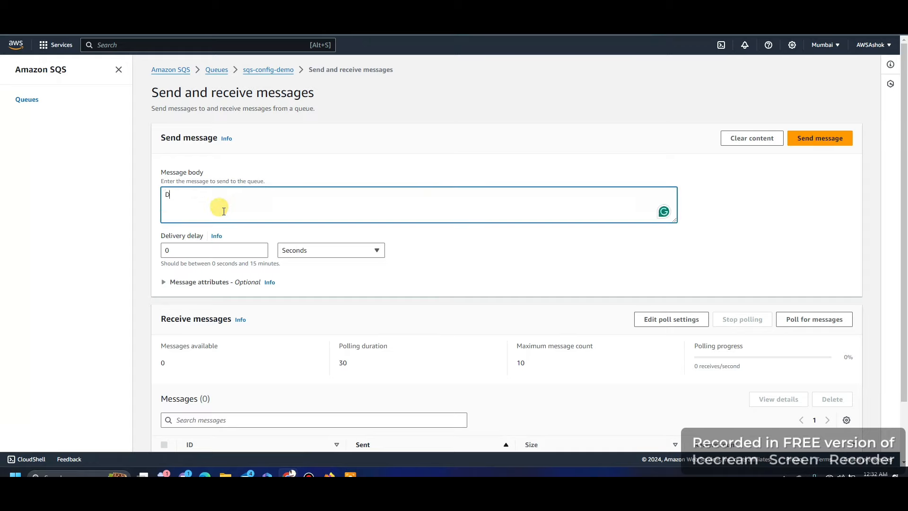
pyautogui.write('isabled DL Q')
pyautogui.hotkey('ctrl', 'a')
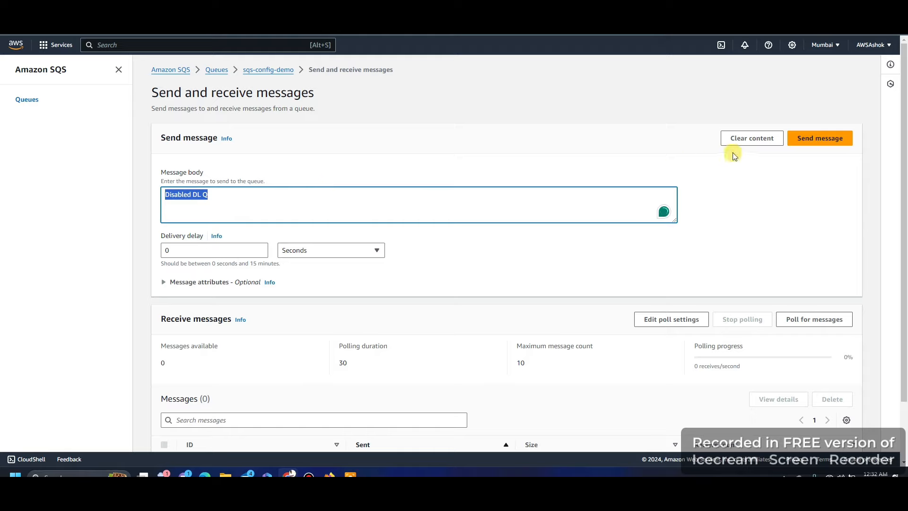
pyautogui.click(814, 139)
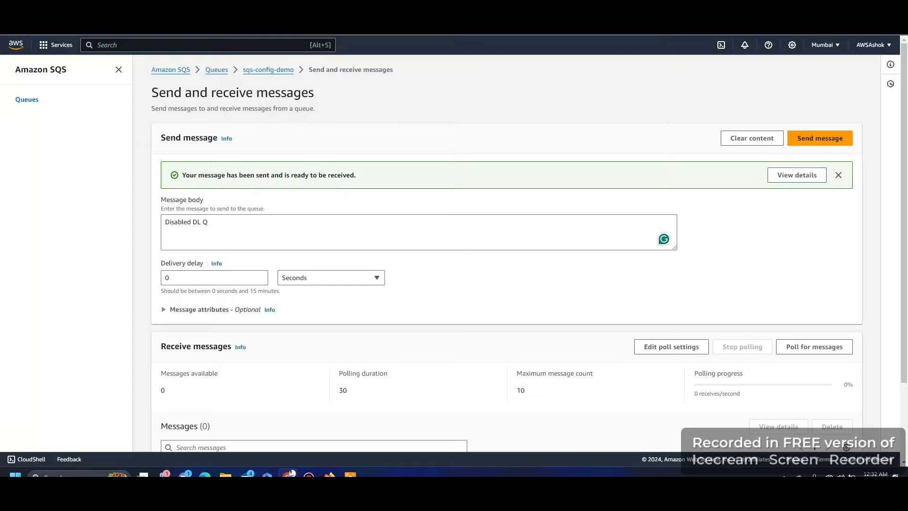
# Step: Copy the sent message text and filter the Lambda function's log events in CloudWatch by "Disabled DL Q"
pyautogui.tripleClick(236, 222)
pyautogui.hotkey('ctrl', 'c')
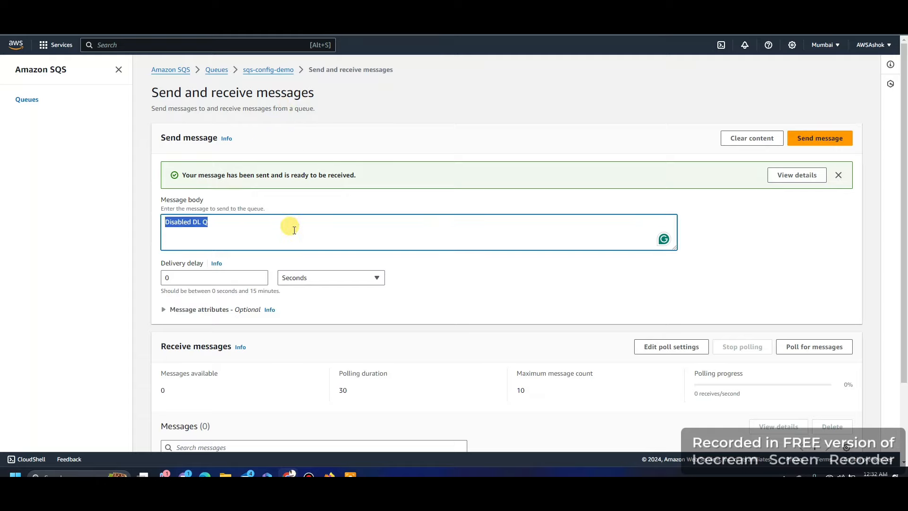
pyautogui.click(232, 15)
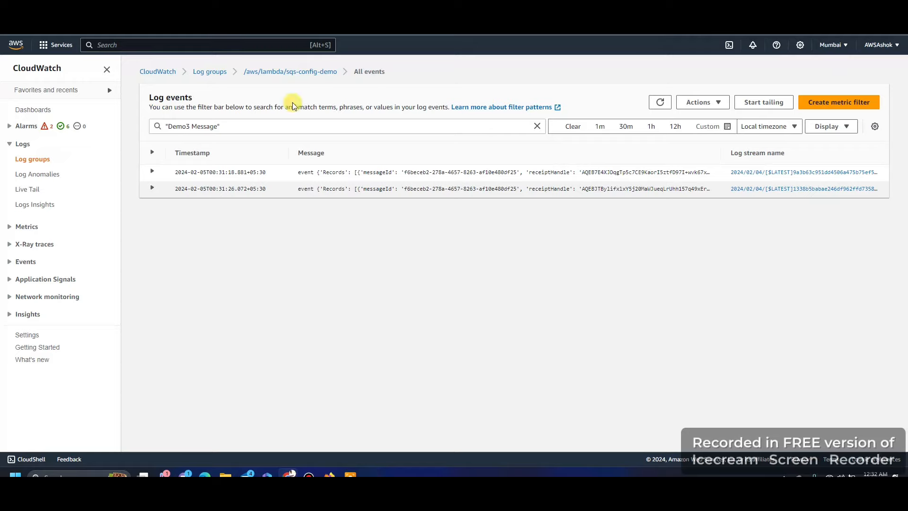
pyautogui.click(217, 127)
pyautogui.moveTo(218, 126); pyautogui.dragTo(168, 126)
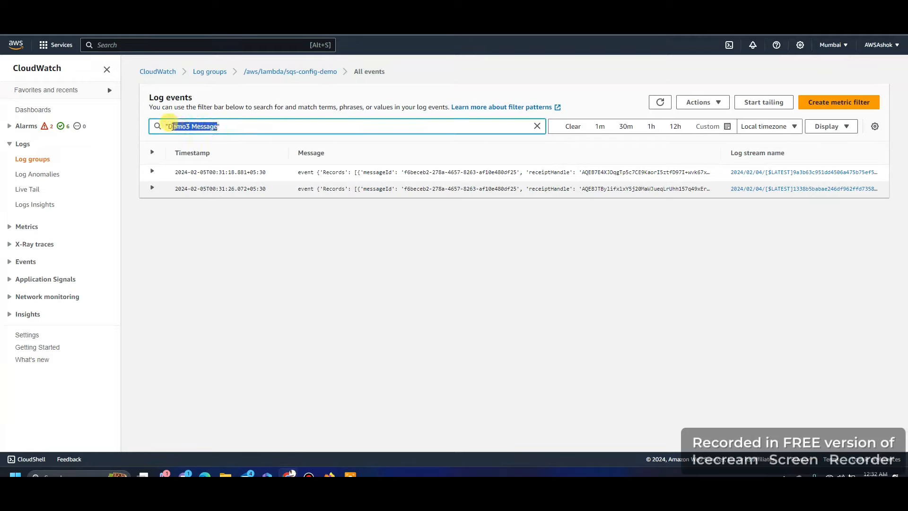
pyautogui.hotkey('ctrl', 'v')
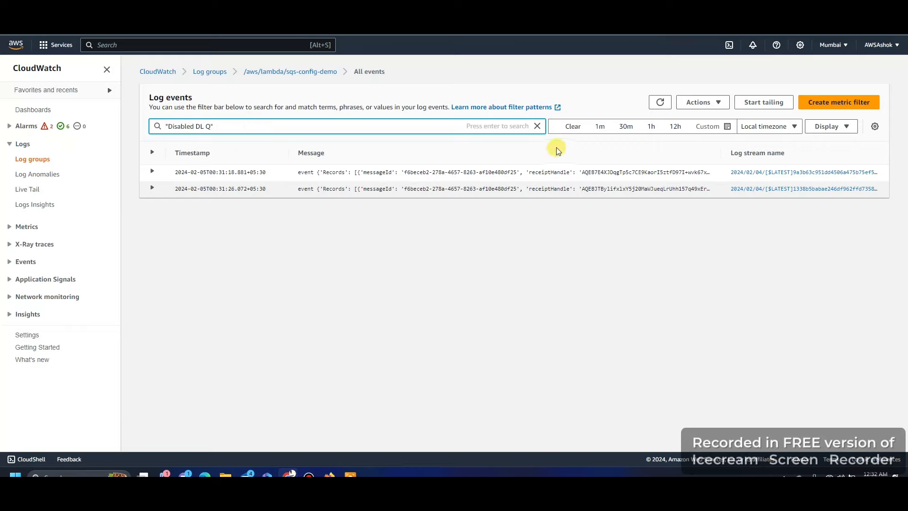
pyautogui.click(660, 103)
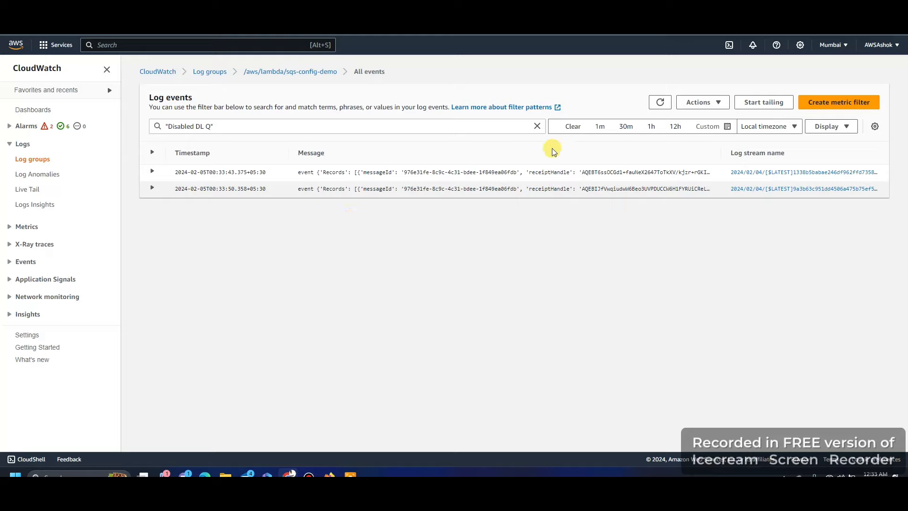
# Step: Refresh the log events filtered by "Disabled DL Q" several times to check for repeated deliveries
pyautogui.click(660, 103)
pyautogui.click(659, 104)
pyautogui.click(660, 103)
pyautogui.click(660, 104)
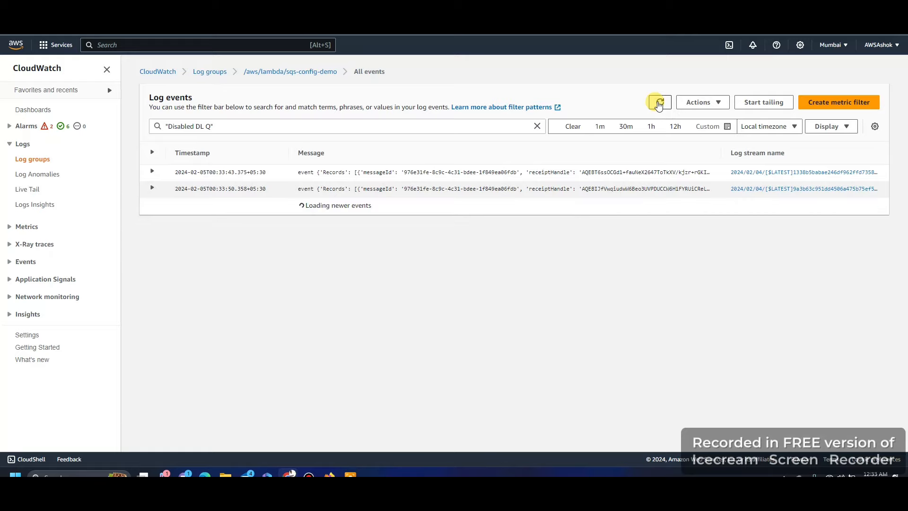
# Step: Keep reloading the "Disabled DL Q" log events to look for newer deliveries of the message
pyautogui.click(659, 103)
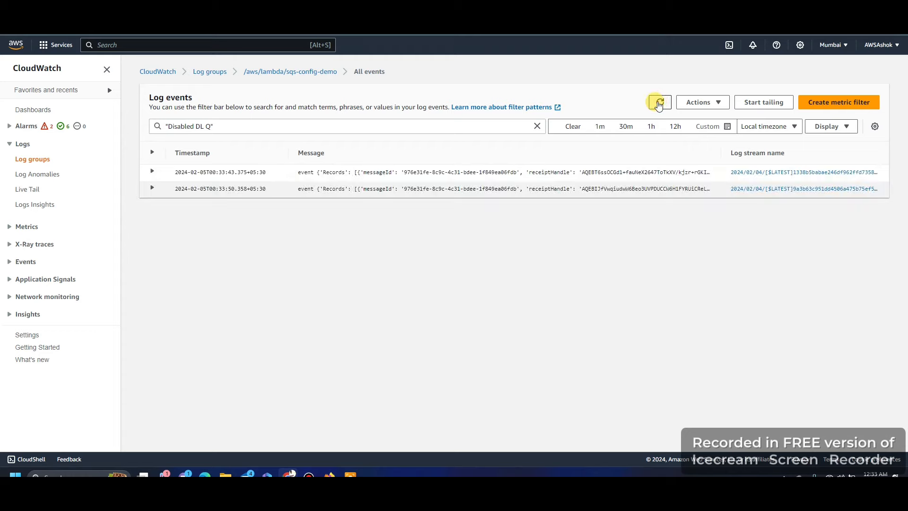
pyautogui.click(659, 103)
pyautogui.click(660, 103)
pyautogui.click(660, 103)
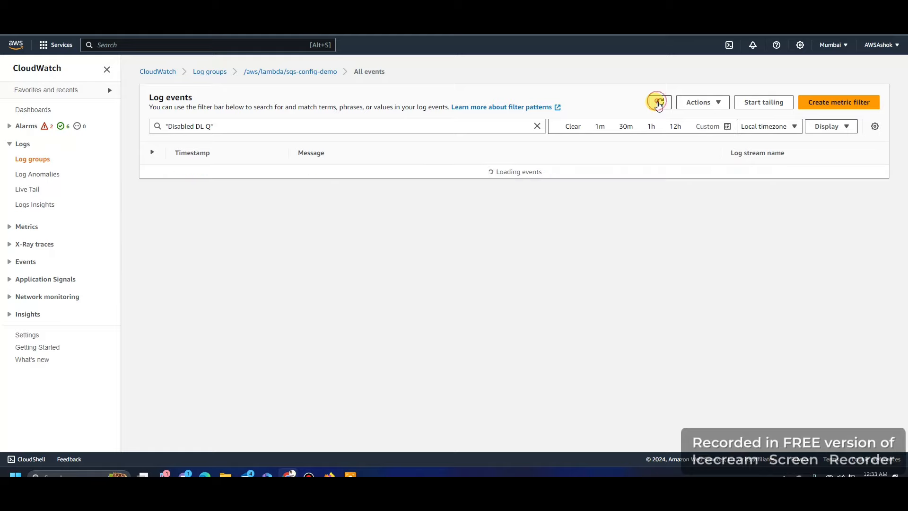
pyautogui.click(660, 103)
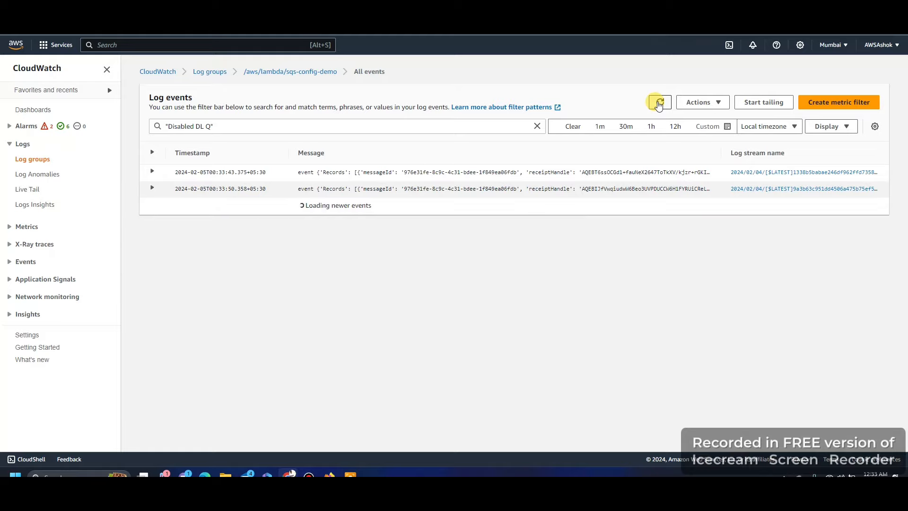
pyautogui.click(659, 103)
pyautogui.click(660, 104)
# Step: Check the "Disabled DL Q" log events over 1-minute, 30-minute, 1-hour and 12-hour ranges, reloading the results
pyautogui.click(627, 126)
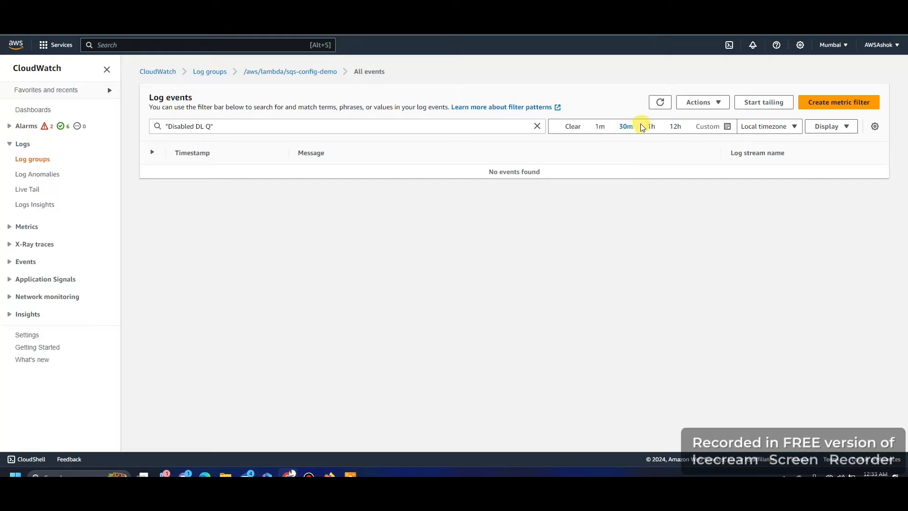
pyautogui.click(654, 102)
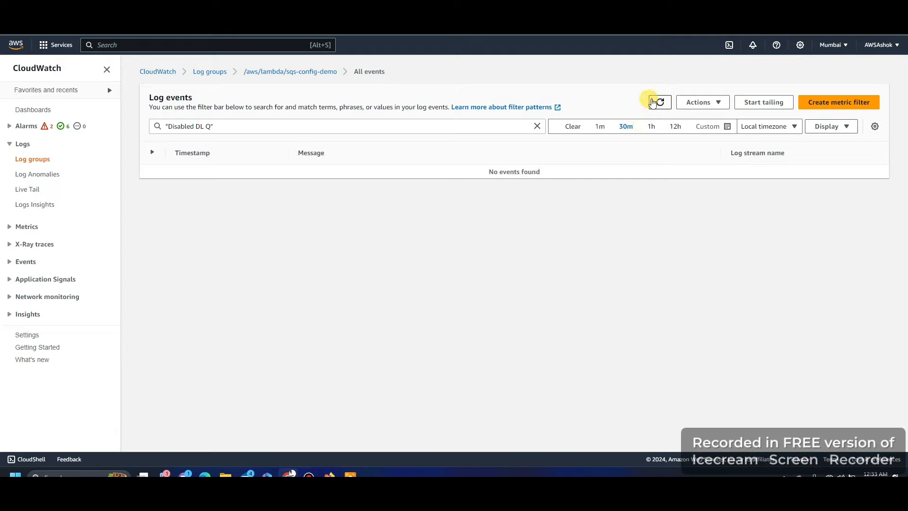
pyautogui.click(600, 126)
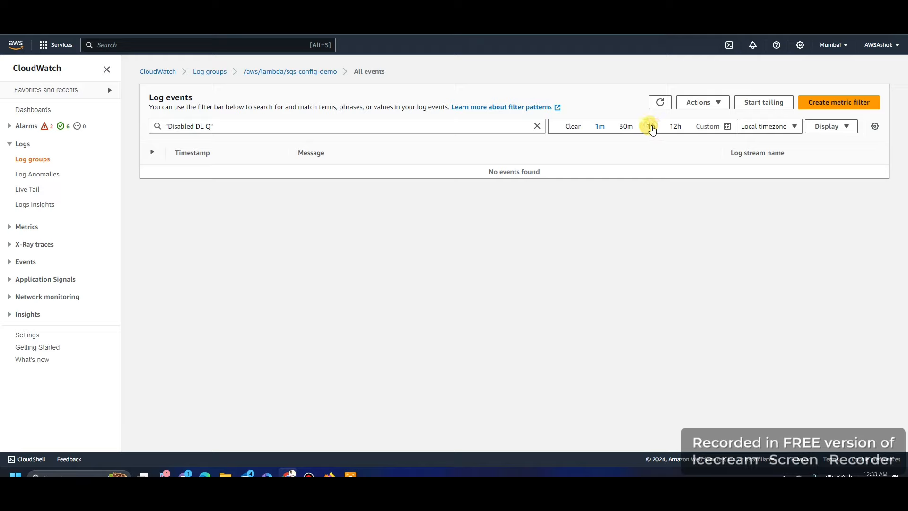
pyautogui.click(652, 127)
pyautogui.click(676, 127)
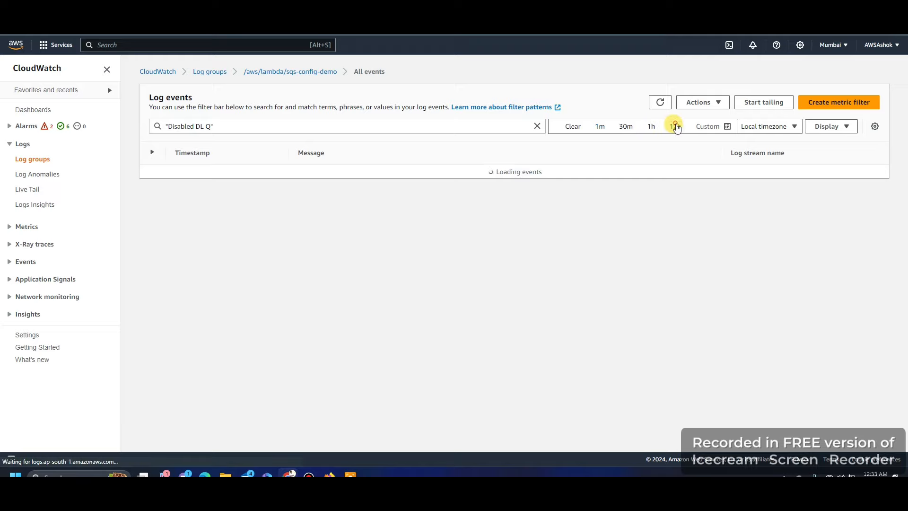
pyautogui.click(624, 127)
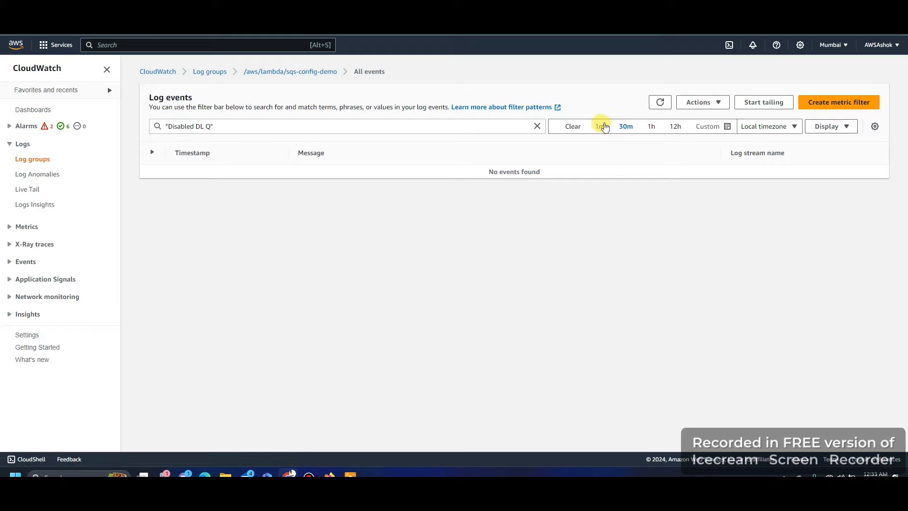
pyautogui.click(601, 128)
pyautogui.click(659, 100)
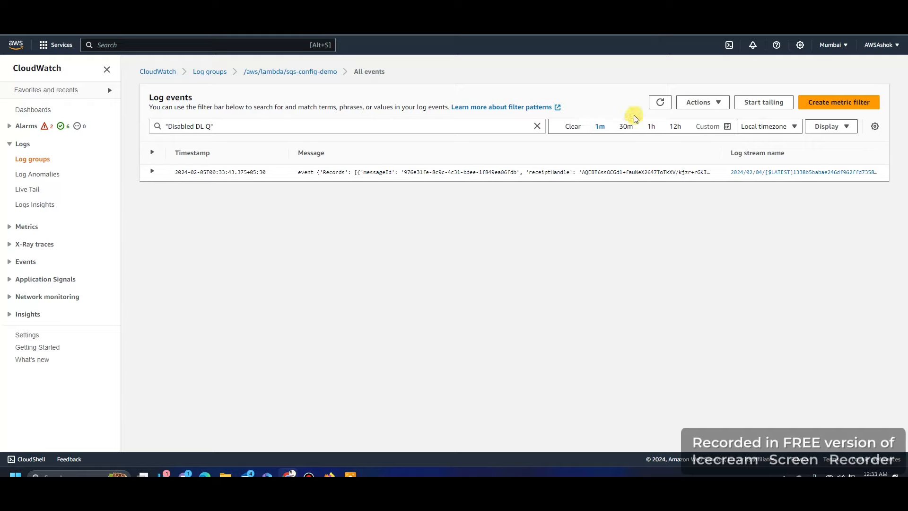
pyautogui.click(660, 101)
pyautogui.click(626, 126)
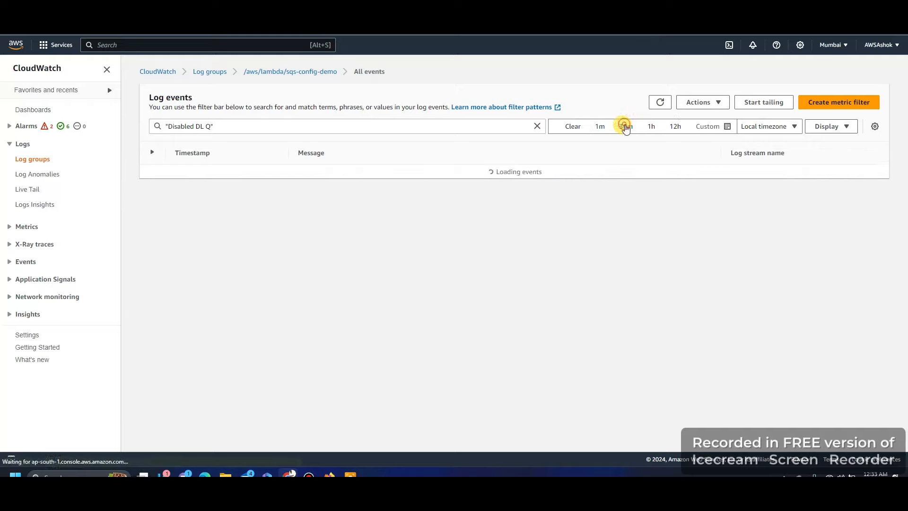
pyautogui.click(659, 102)
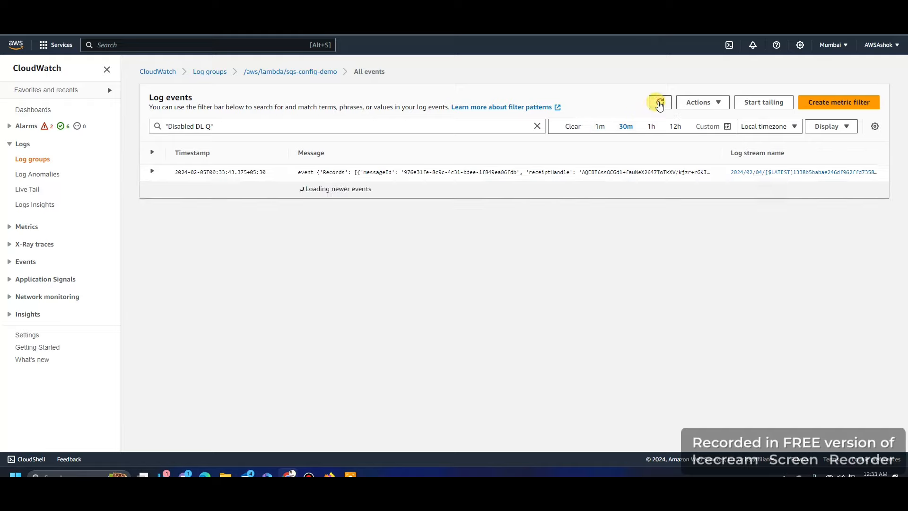
pyautogui.click(652, 127)
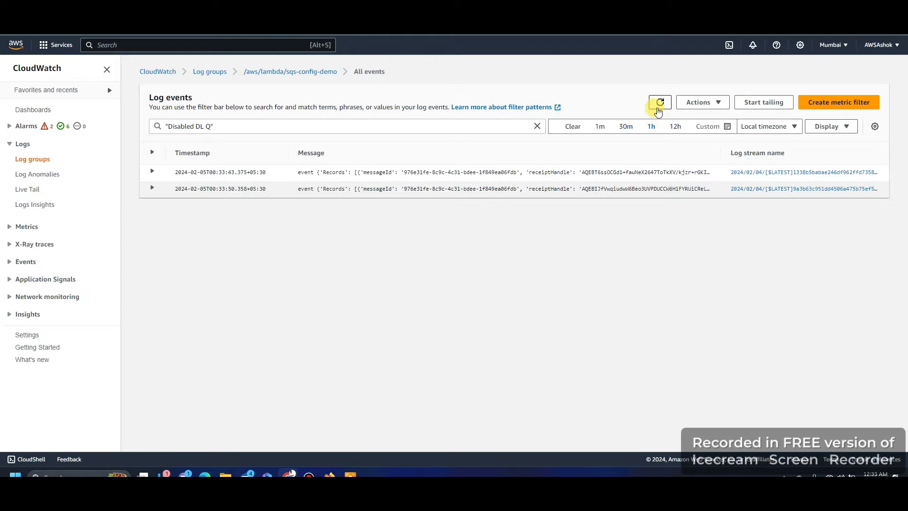
pyautogui.click(660, 102)
pyautogui.click(661, 103)
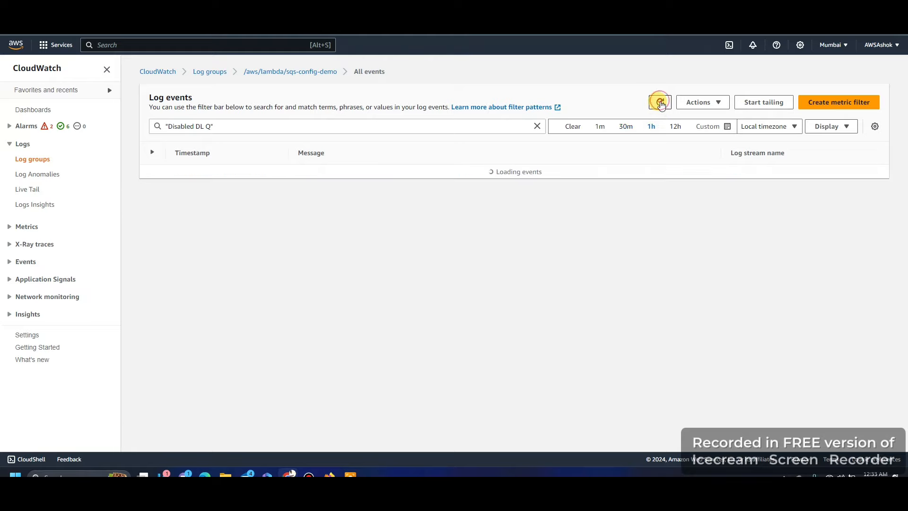
pyautogui.click(660, 102)
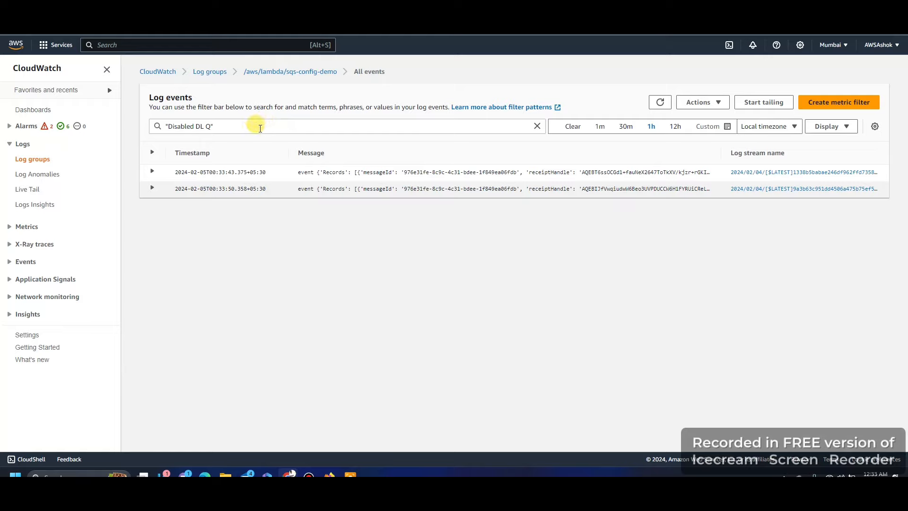
# Step: Copy the filter text, reopen all events of the sqs-config-demo log group, and filter them by "Disabled DL Q" again
pyautogui.moveTo(219, 125); pyautogui.dragTo(132, 126)
pyautogui.hotkey('ctrl', 'c')
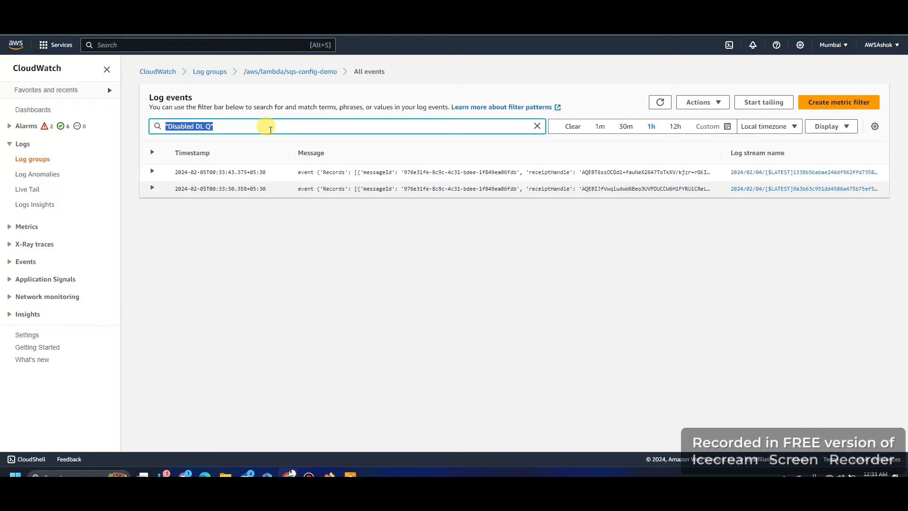
pyautogui.click(298, 72)
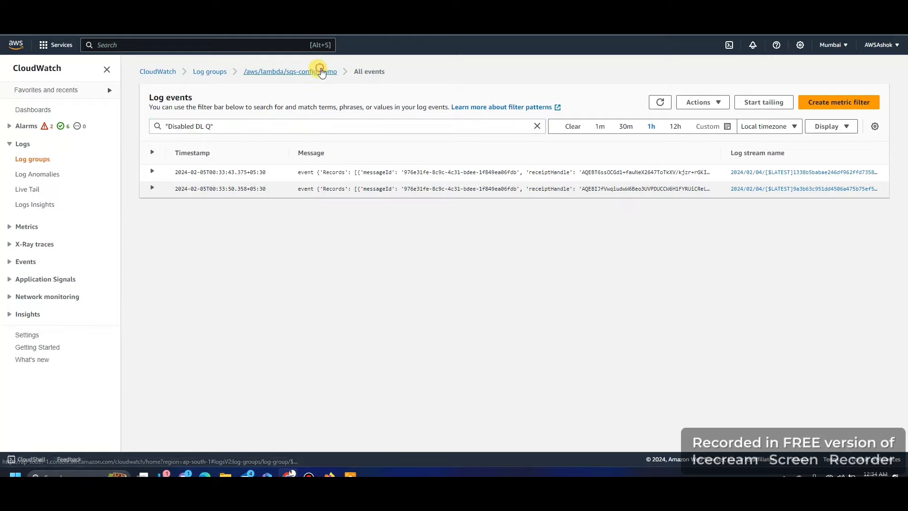
pyautogui.click(788, 95)
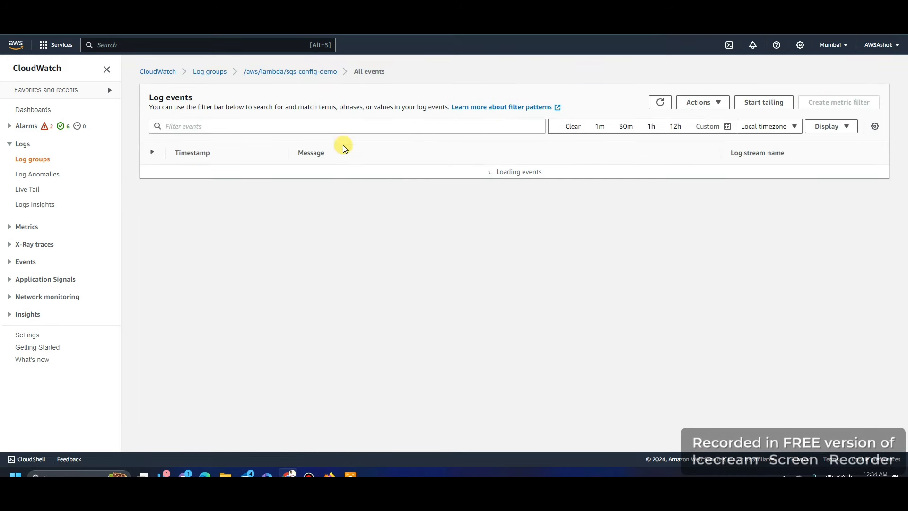
pyautogui.click(311, 127)
pyautogui.hotkey('ctrl', 'v')
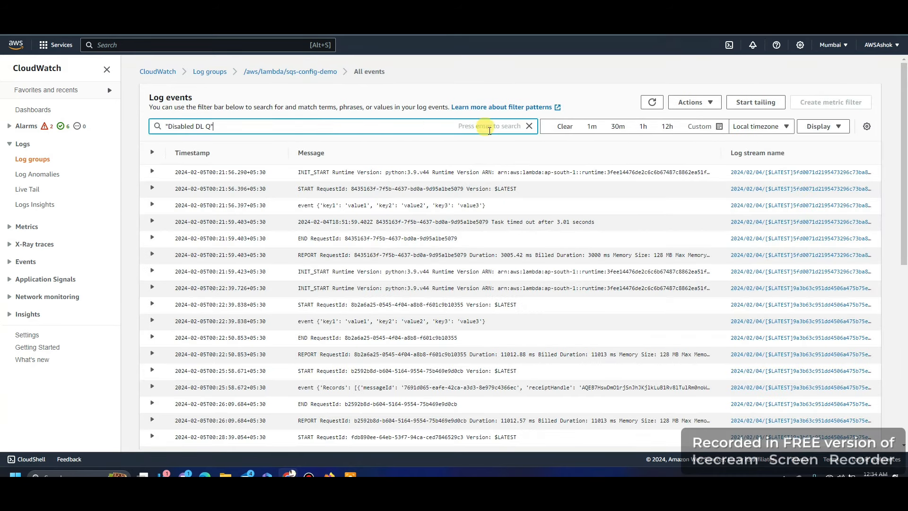
pyautogui.click(652, 102)
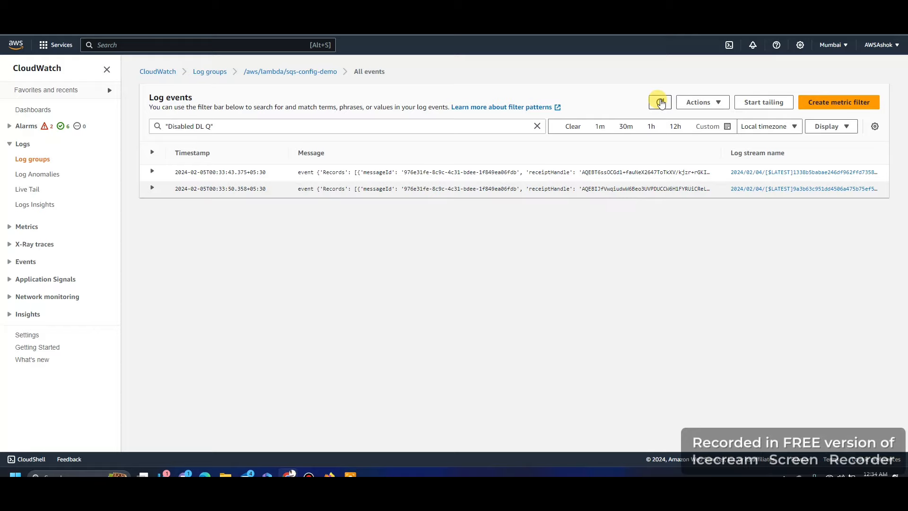
pyautogui.click(661, 102)
pyautogui.click(661, 103)
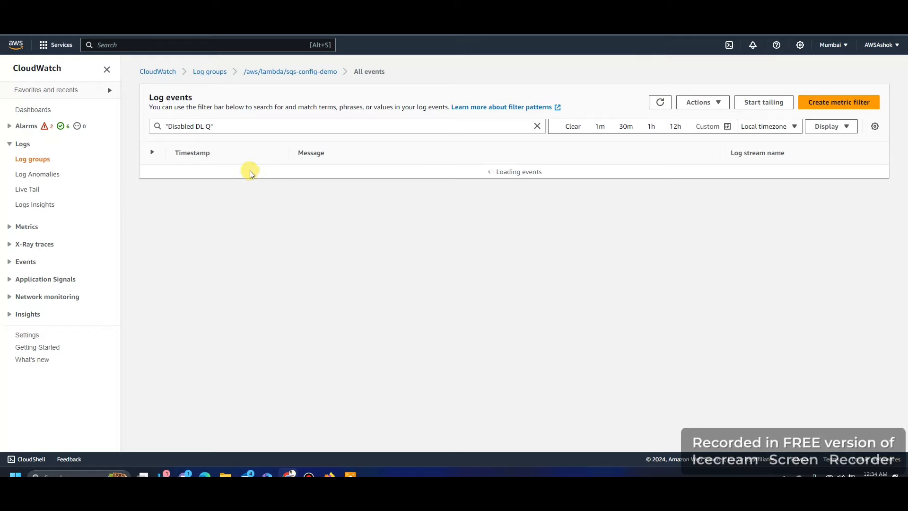
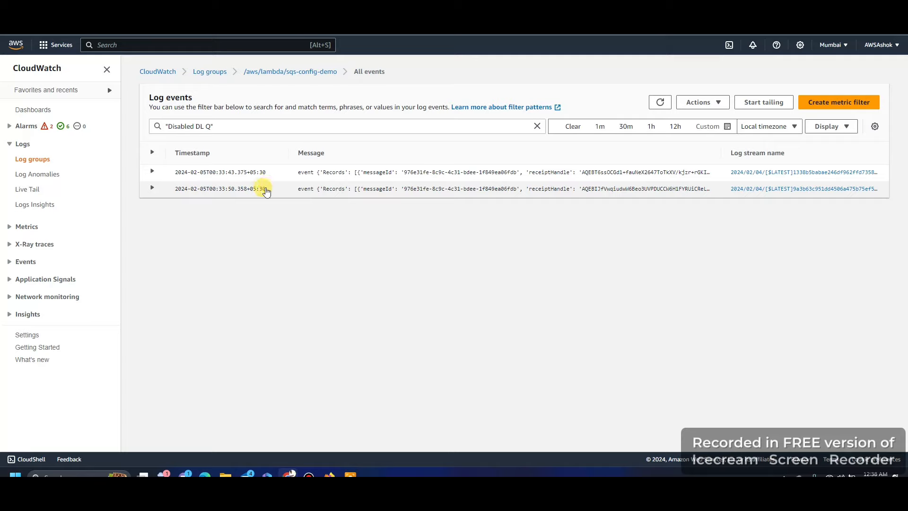
# Step: Set the visibility timeout of the sqs-config-demo queue to 1 second in SQS and save the configuration
pyautogui.click(142, 14)
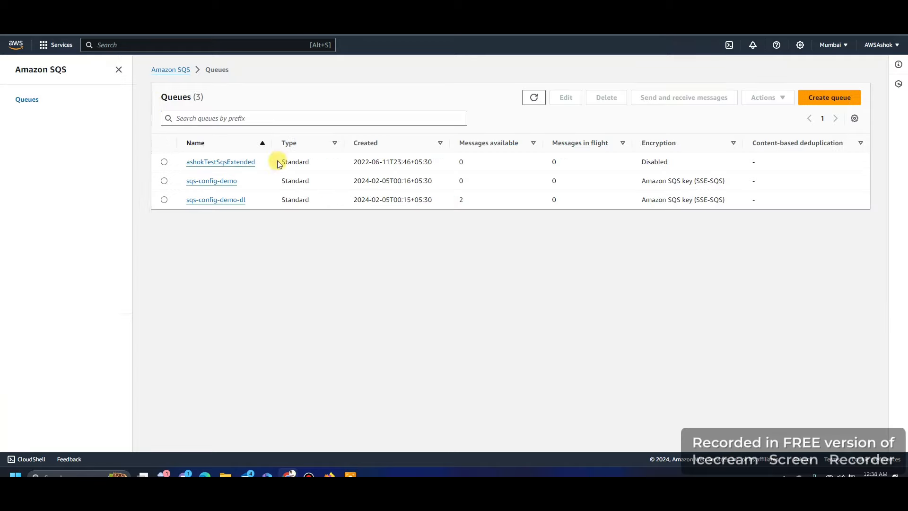
pyautogui.click(534, 99)
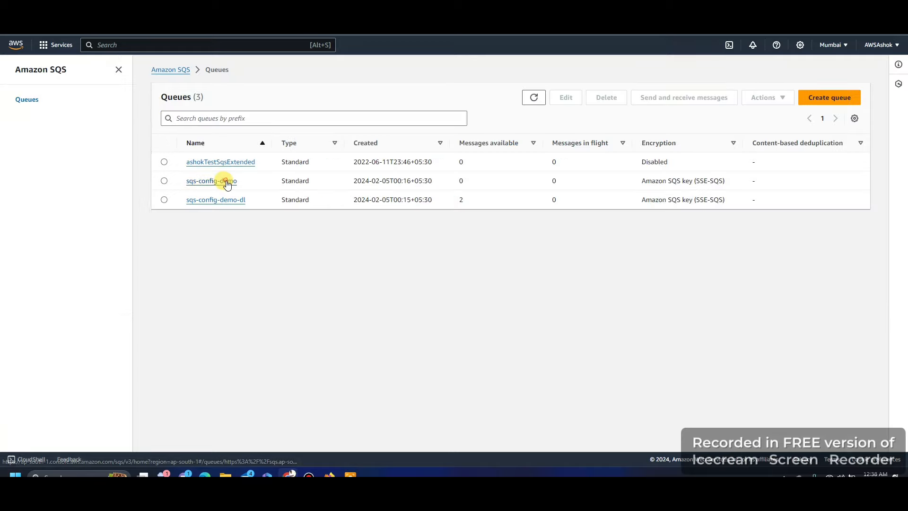
pyautogui.click(226, 182)
pyautogui.click(564, 97)
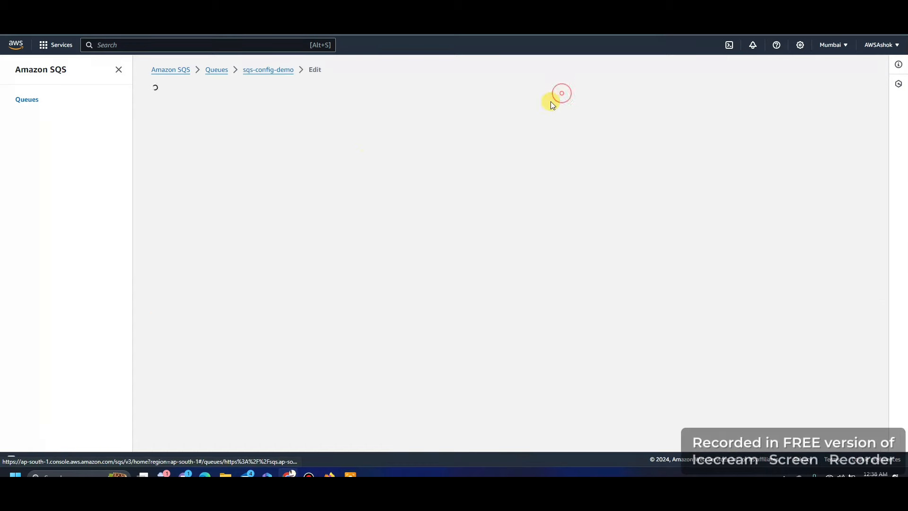
pyautogui.scroll(-3, 293, 199)
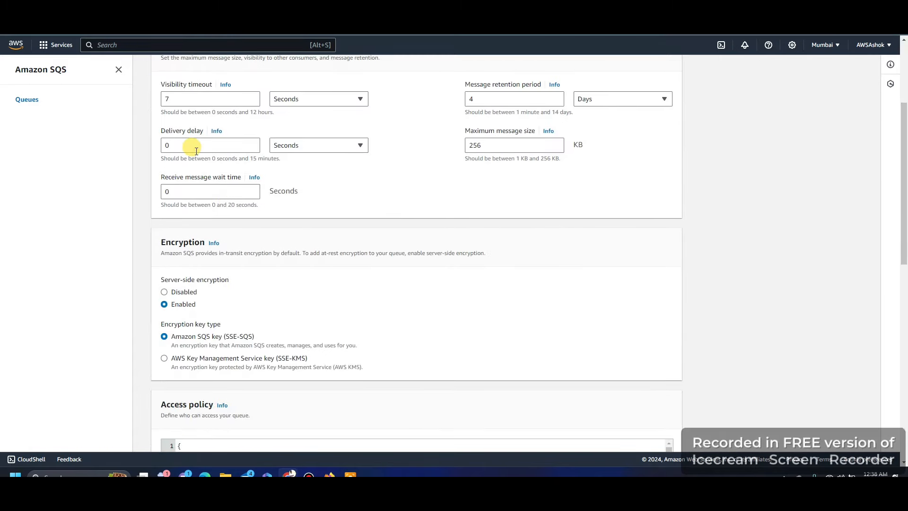
pyautogui.scroll(2, 197, 151)
pyautogui.click(182, 178)
pyautogui.moveTo(160, 181); pyautogui.dragTo(198, 186)
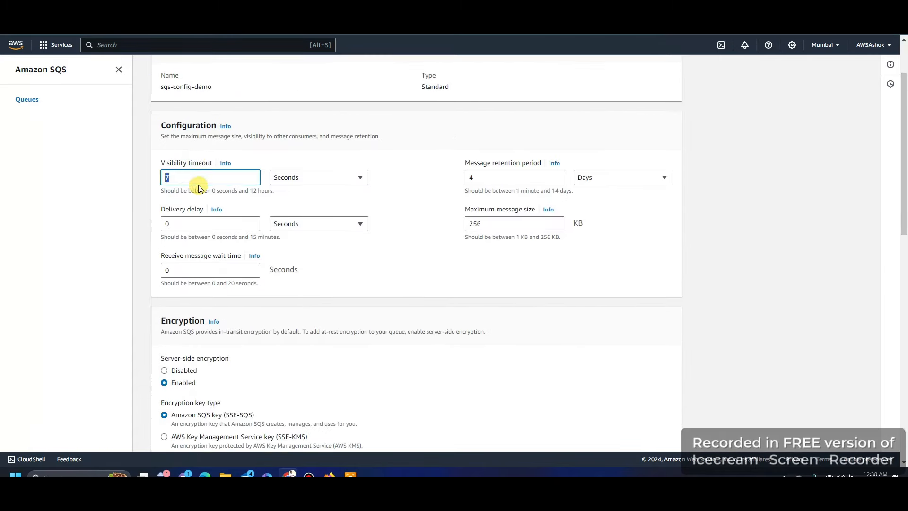
pyautogui.write('1')
pyautogui.click(386, 218)
pyautogui.scroll(-10, 416, 250)
pyautogui.scroll(-2, 608, 319)
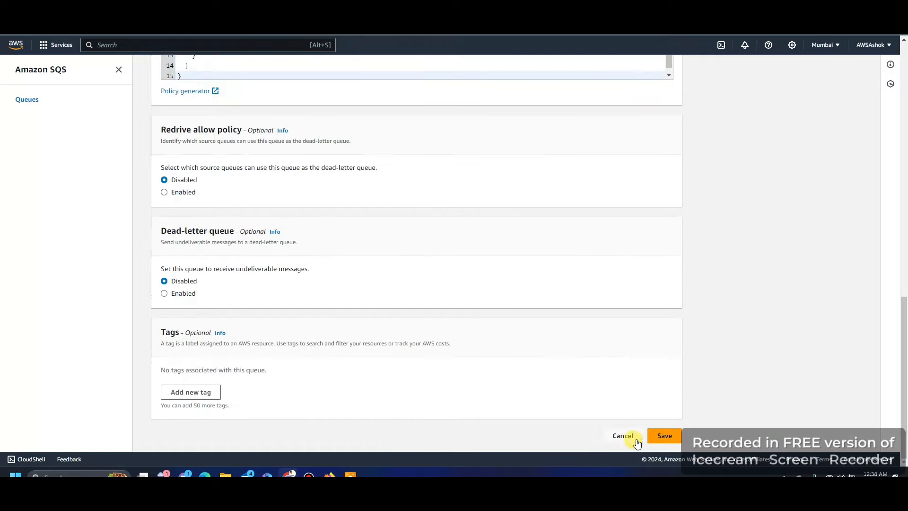
pyautogui.click(679, 432)
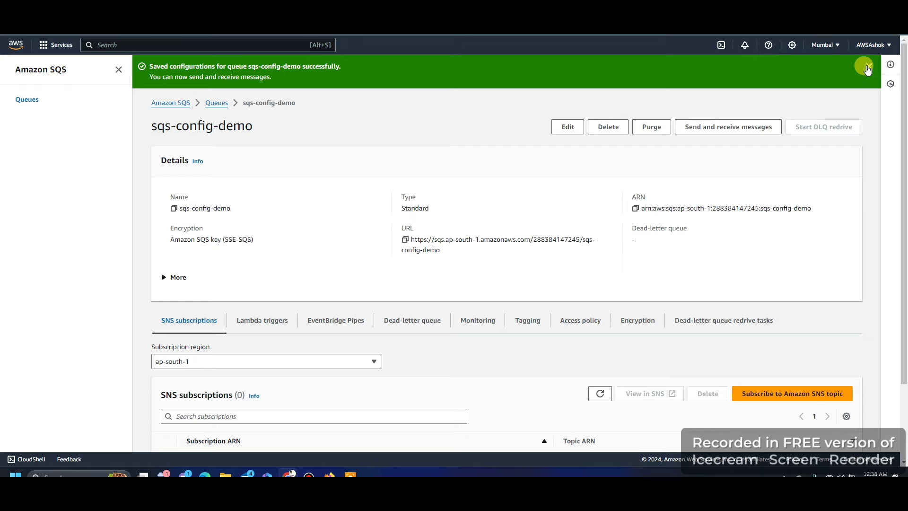
pyautogui.click(868, 67)
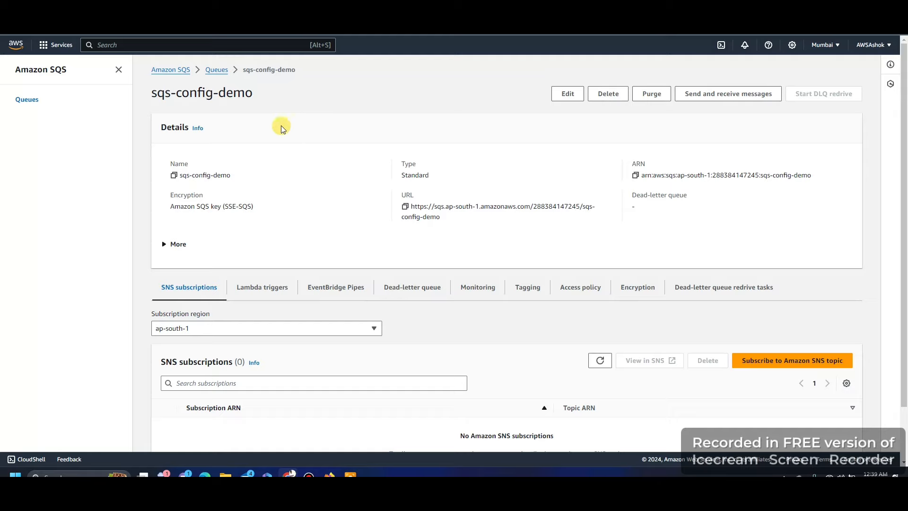
# Step: Write and copy the message "Reduced Timeout to 1 Sec" and send it to the sqs-config-demo queue
pyautogui.click(726, 94)
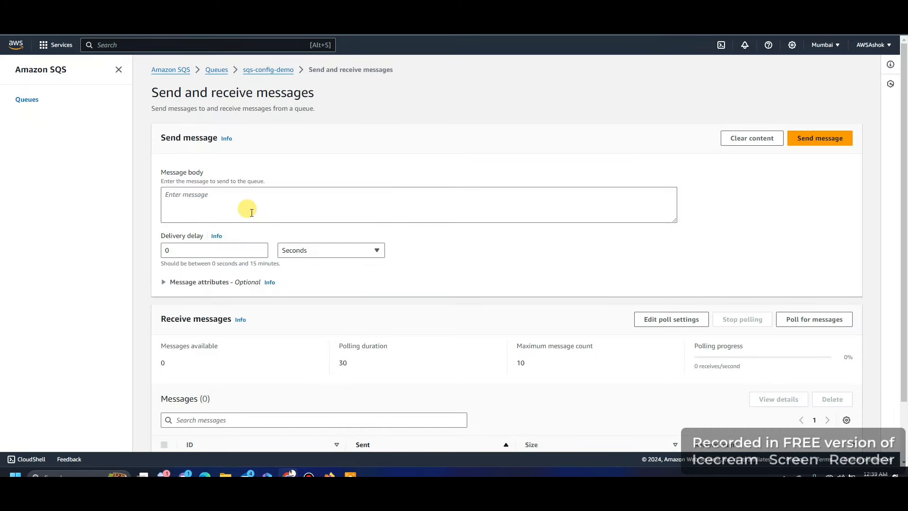
pyautogui.click(253, 210)
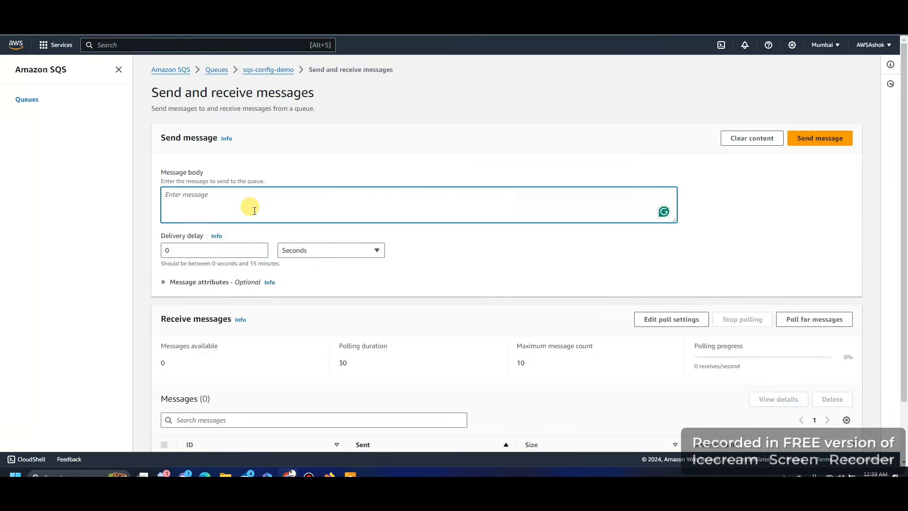
pyautogui.write('Re')
pyautogui.hotkey('shift', 'Left')
pyautogui.hotkey('shift', 'Left')
pyautogui.hotkey('shift', 'Left')
pyautogui.hotkey('shift', 'Left')
pyautogui.hotkey('shift', 'Left')
pyautogui.hotkey('shift', 'Left')
pyautogui.hotkey('shift', 'Left')
pyautogui.write('Timeo')
pyautogui.hotkey('ctrl', 'a')
pyautogui.hotkey('ctrl', 'c')
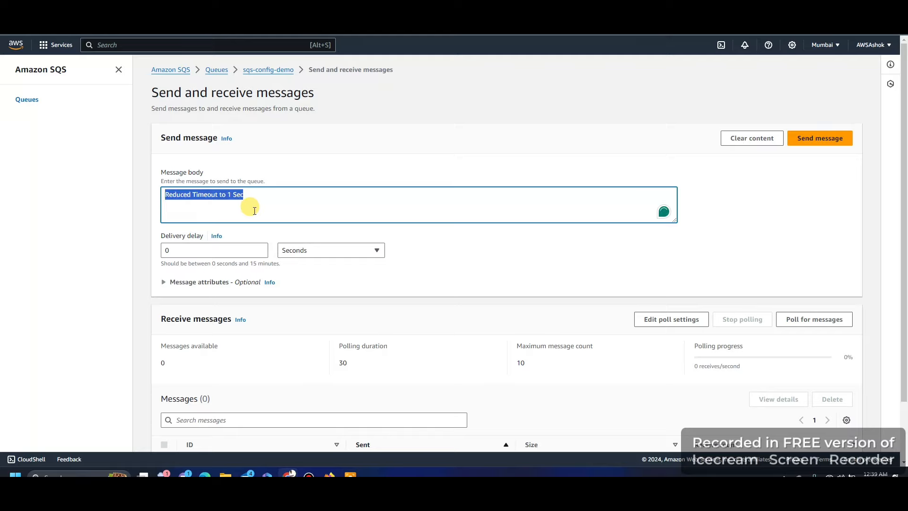
pyautogui.click(813, 137)
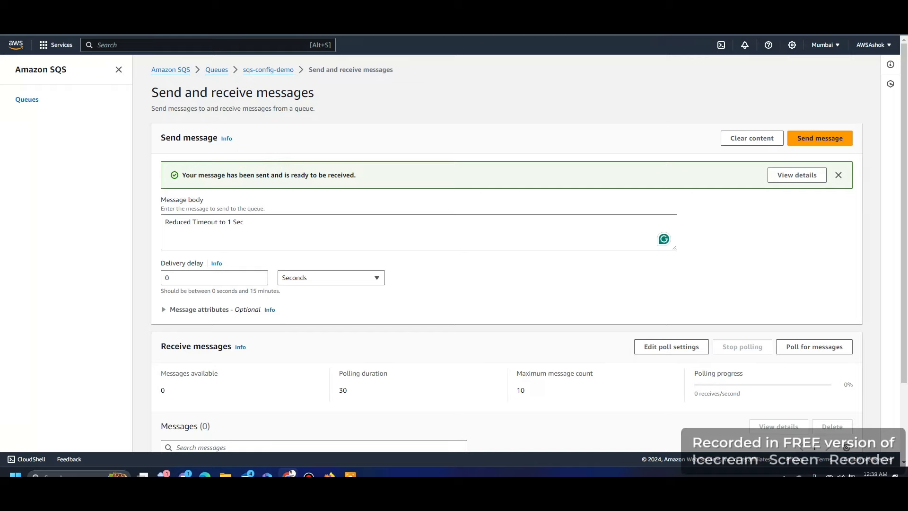
# Step: Filter the sqs-config-demo log events in CloudWatch by "Reduced Timeout to 1 Sec" and load the matching events
pyautogui.click(307, 19)
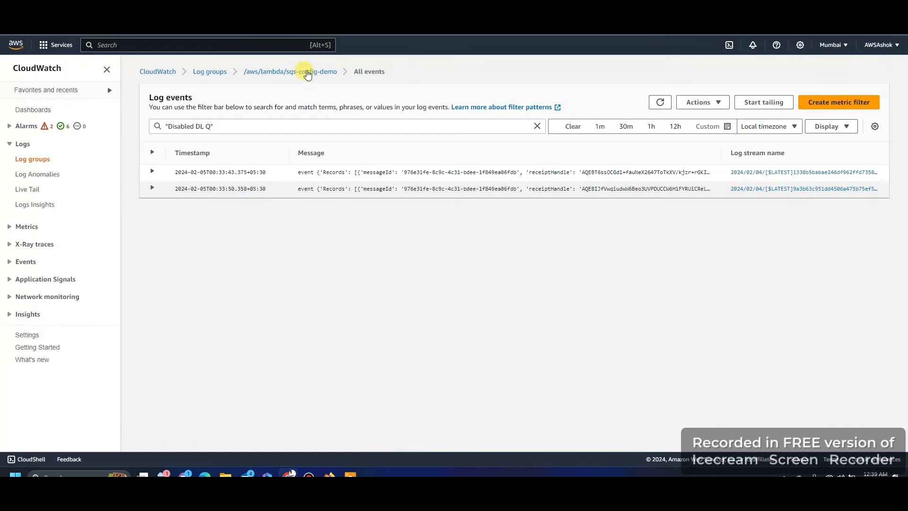
pyautogui.click(209, 125)
pyautogui.moveTo(209, 125); pyautogui.dragTo(166, 126)
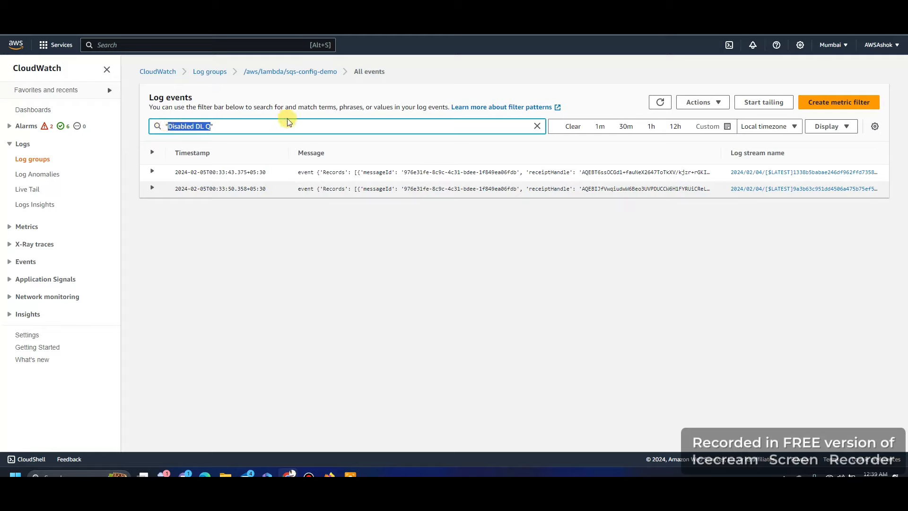
pyautogui.hotkey('ctrl', 'v')
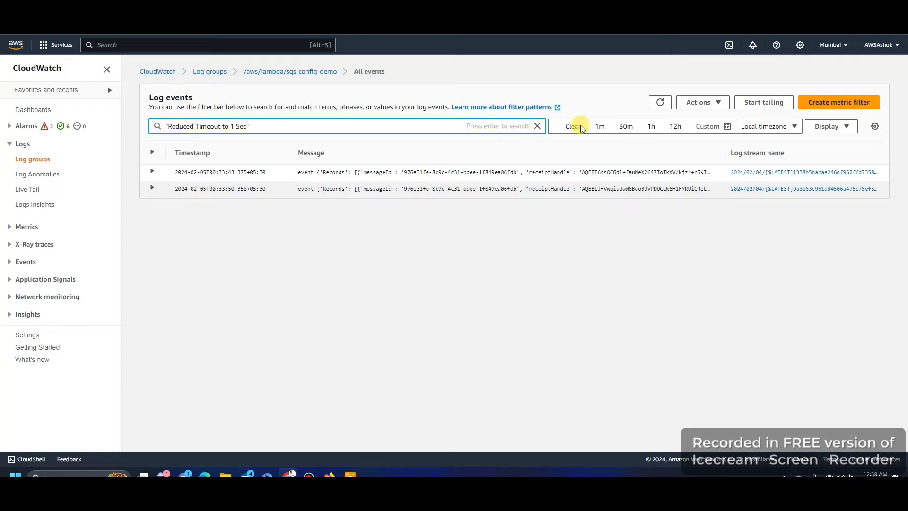
pyautogui.click(660, 104)
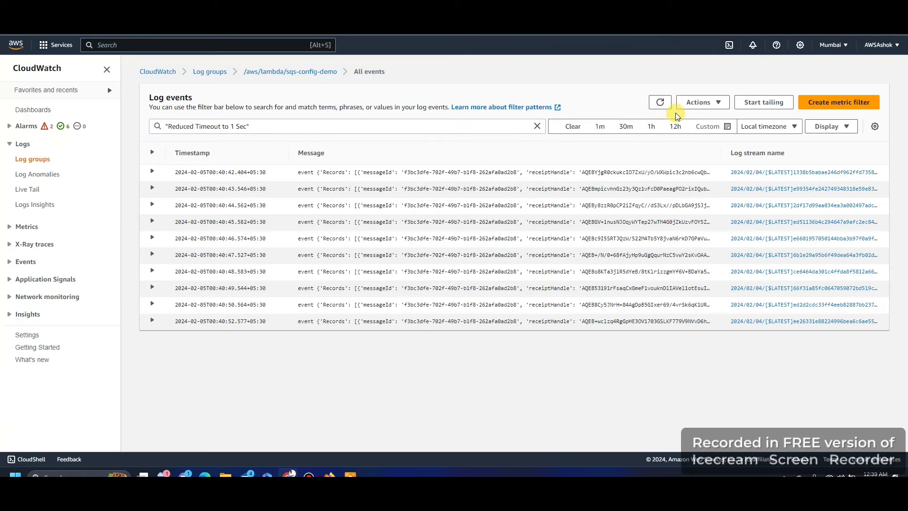
# Step: Reload the filtered log events repeatedly to check for further processing attempts of the message
pyautogui.click(661, 102)
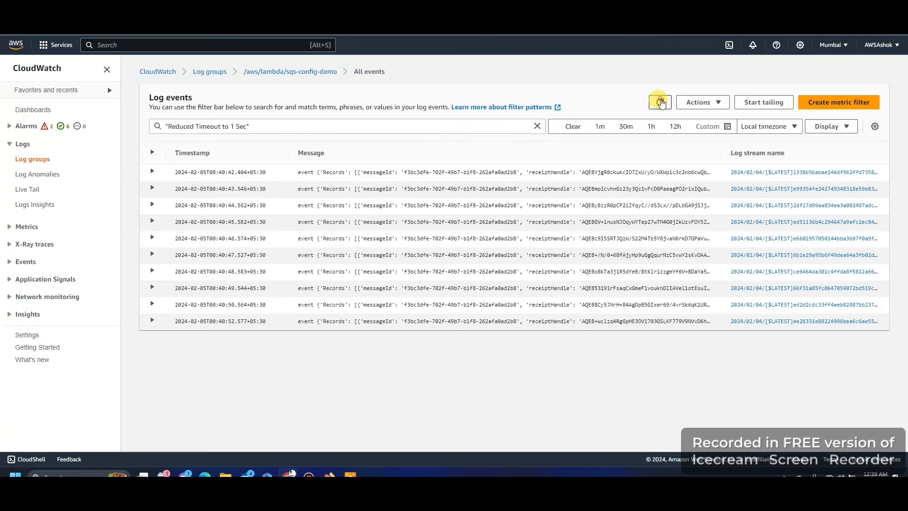
pyautogui.click(660, 103)
pyautogui.click(660, 103)
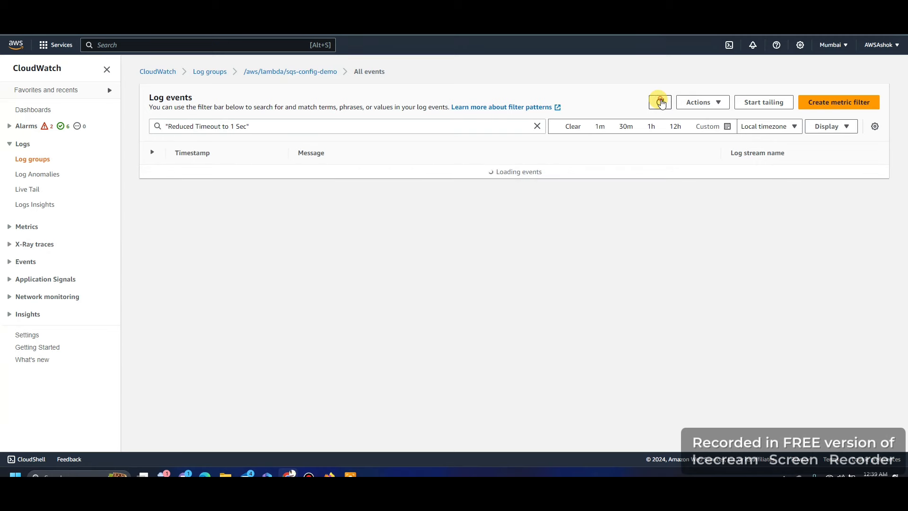
pyautogui.click(660, 103)
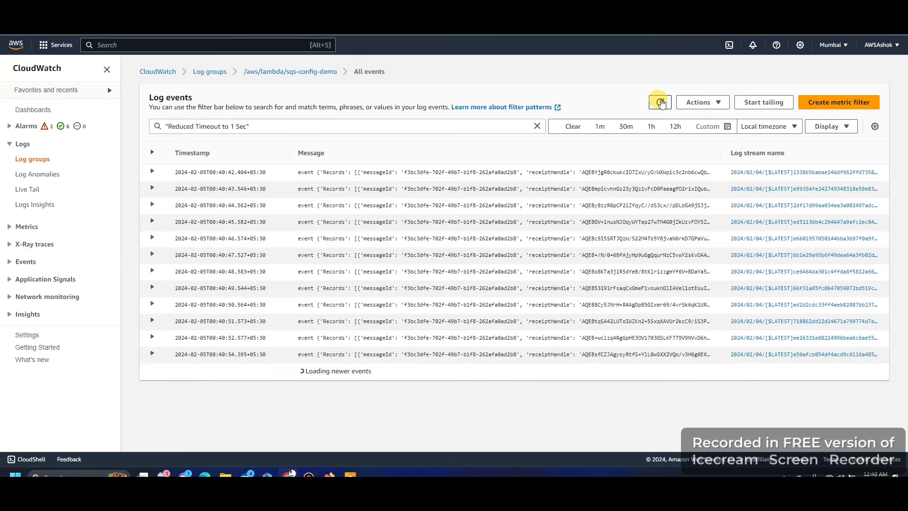
pyautogui.click(661, 103)
pyautogui.click(661, 103)
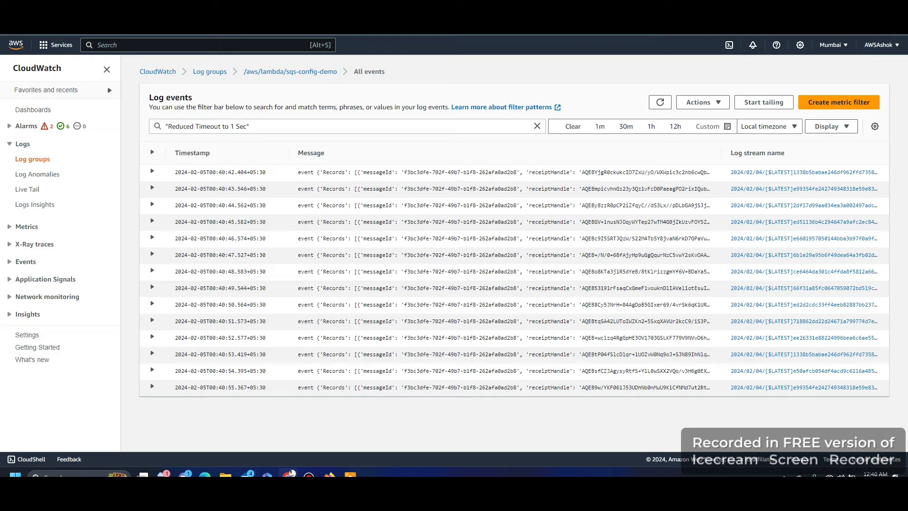
# Step: Switch back to SQS and review the message body sent to the sqs-config-demo queue
pyautogui.click(199, 14)
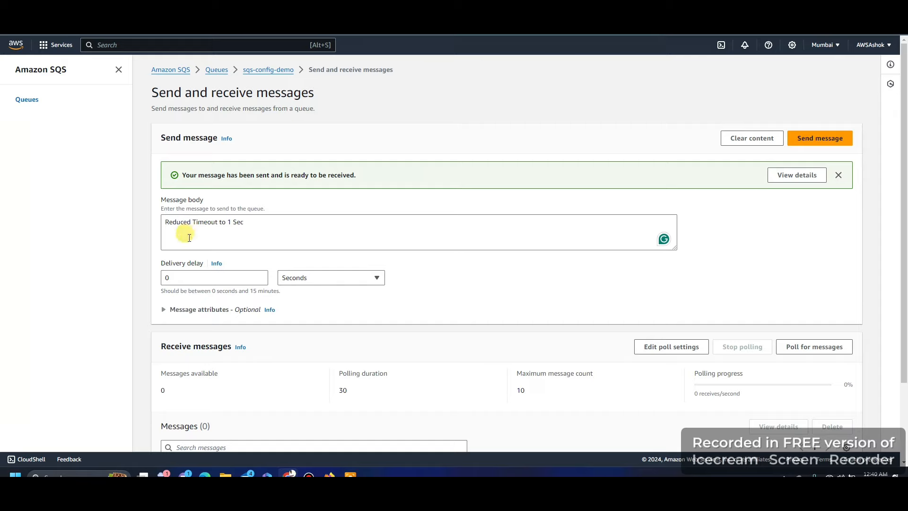
pyautogui.tripleClick(244, 222)
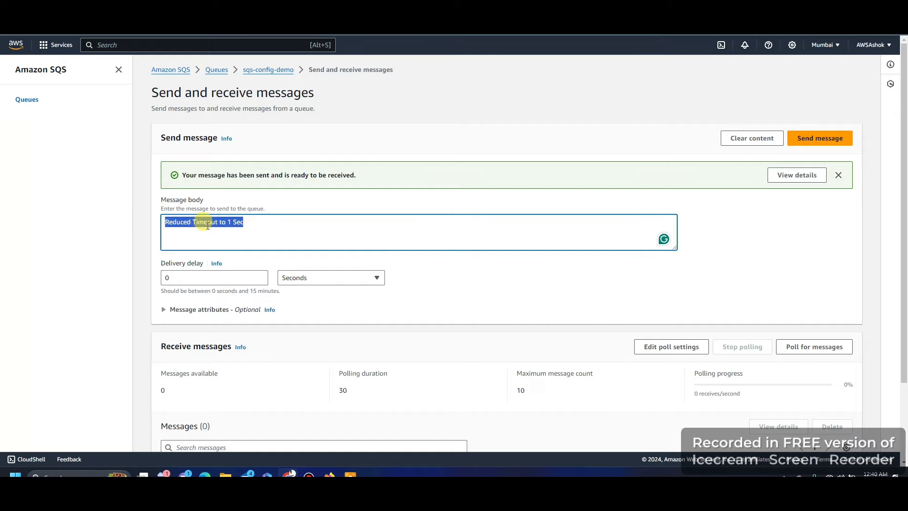
pyautogui.click(241, 223)
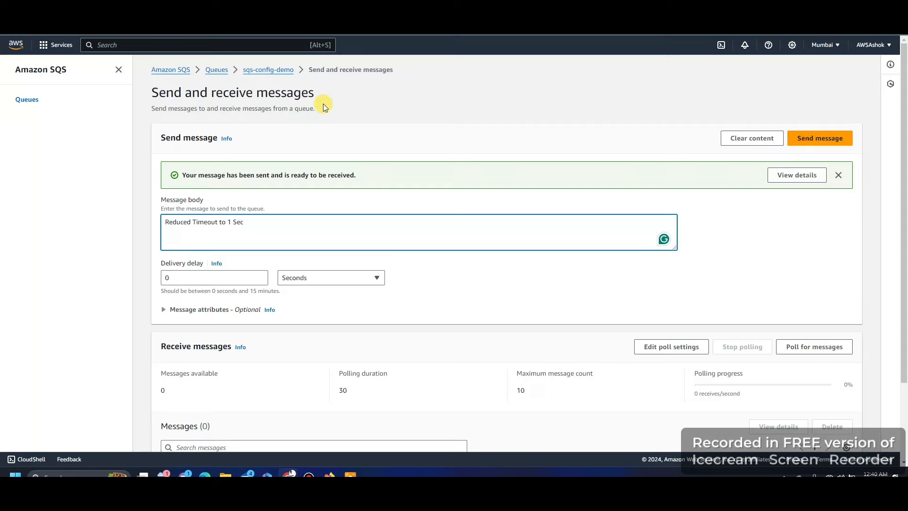
# Step: Review the lambda_function code of the sqs-config-demo Lambda function, and return to the queue's message page in SQS
pyautogui.click(190, 19)
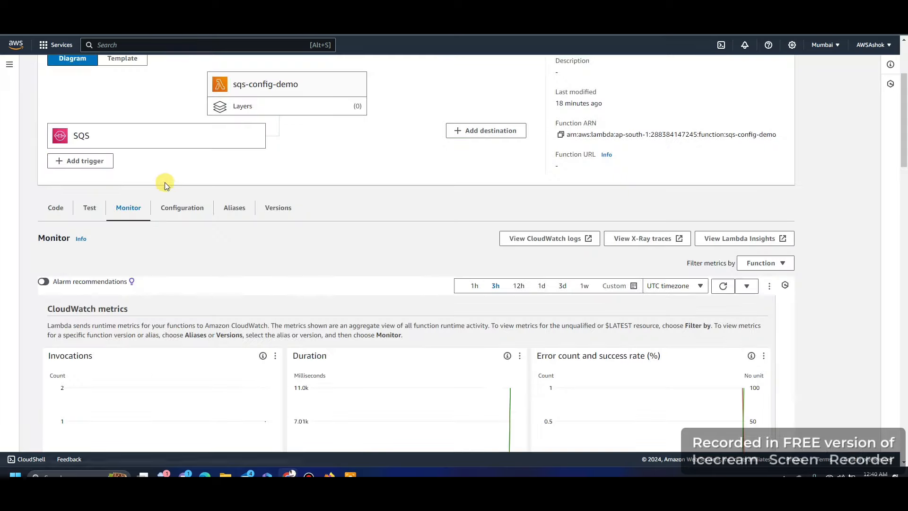
pyautogui.scroll(3, 143, 165)
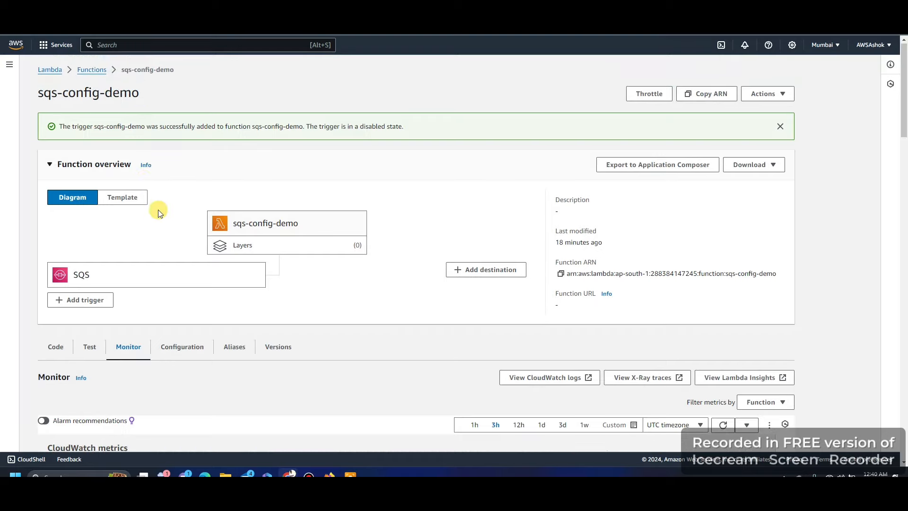
pyautogui.scroll(-2, 158, 209)
pyautogui.click(61, 266)
pyautogui.scroll(-3, 35, 261)
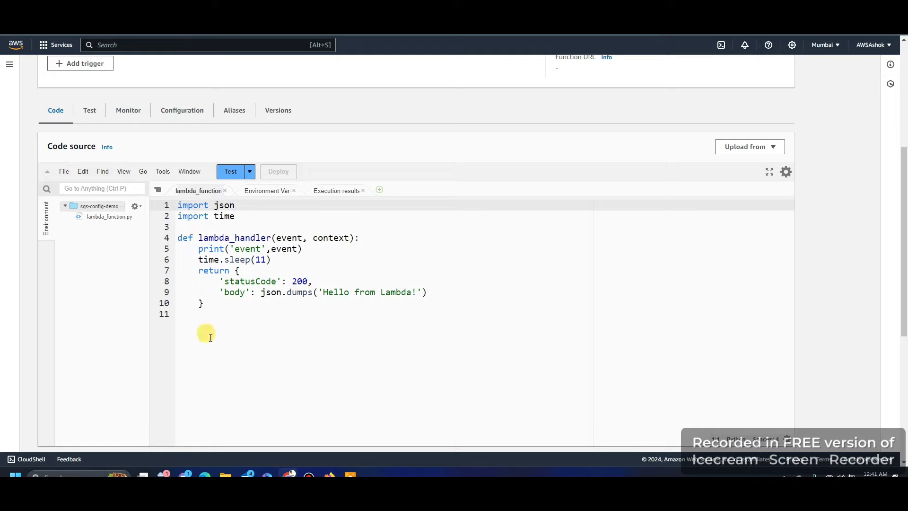
pyautogui.moveTo(177, 205); pyautogui.dragTo(229, 310)
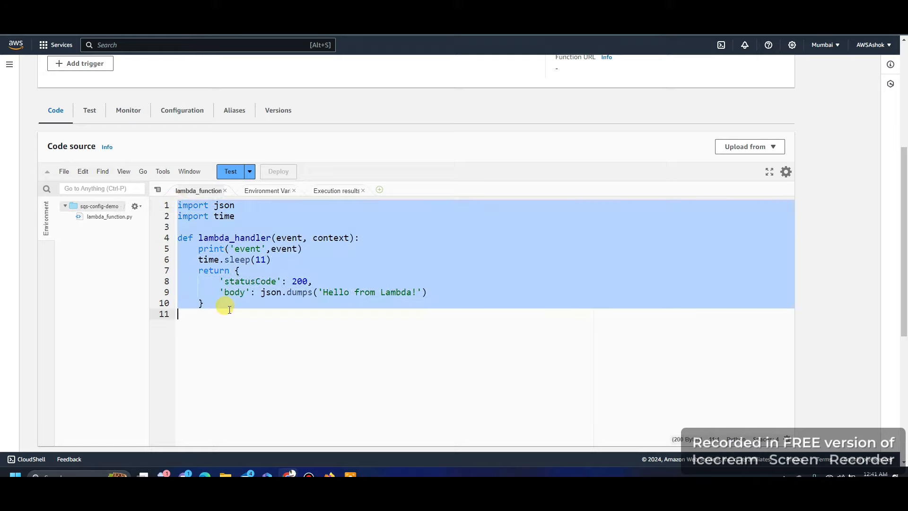
pyautogui.click(234, 307)
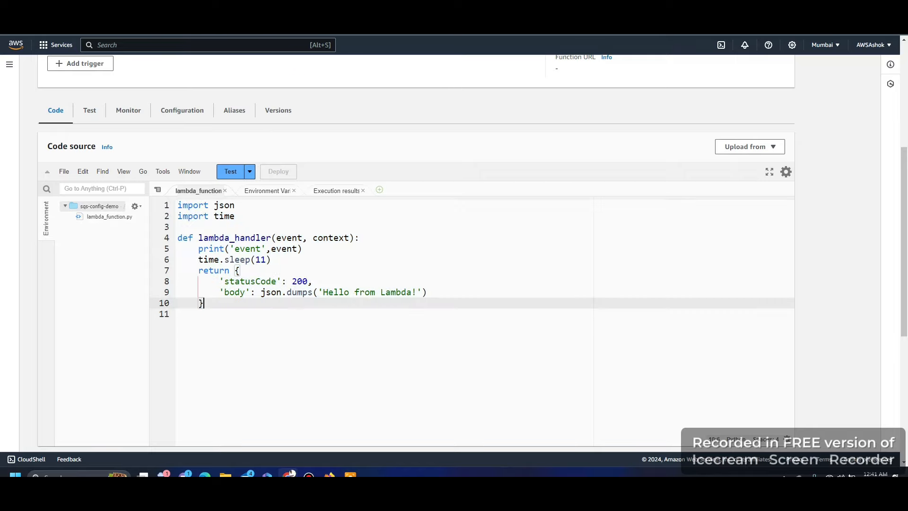
pyautogui.click(119, 9)
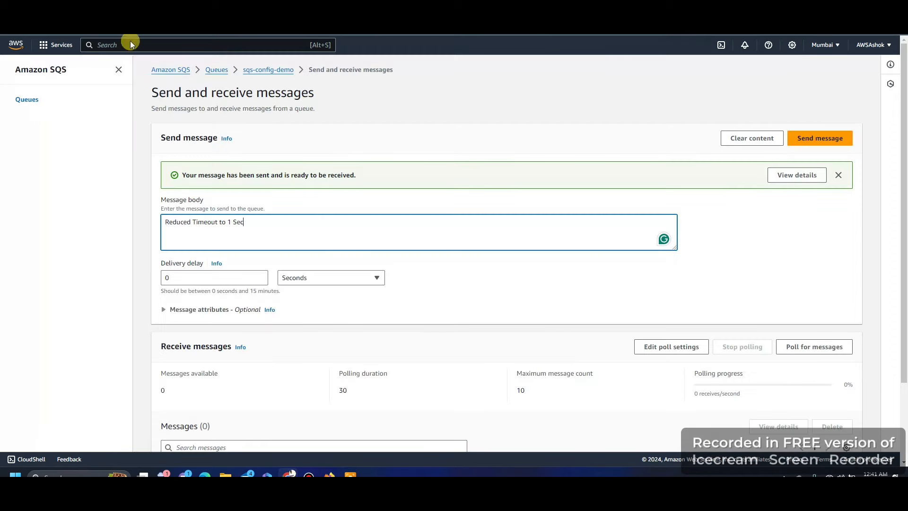